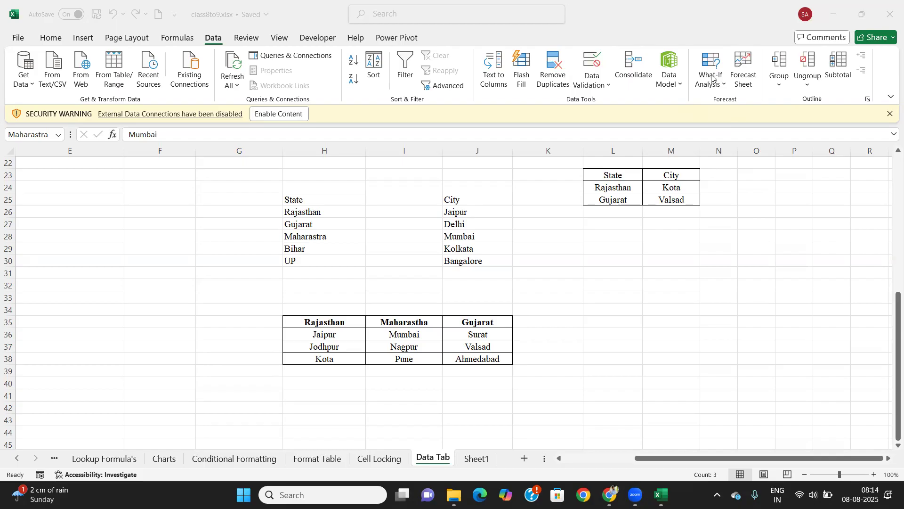
Rename the worksheet Sheet1 as "What if Anaysis".
left_click(473, 462)
left_click(473, 459)
double_click(472, 459)
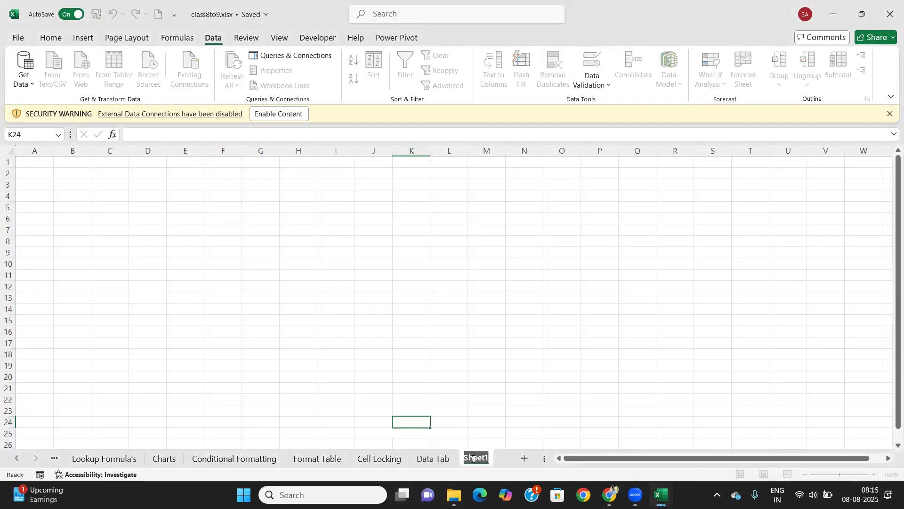
type("What if Anaysis")
key("Return")
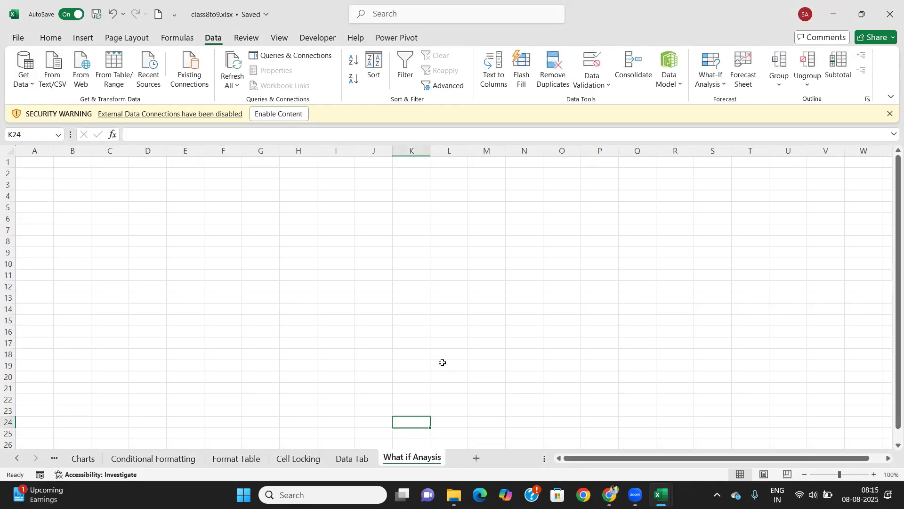
Set the font of the entire sheet to Times New Roman, size 12.
left_click(66, 174)
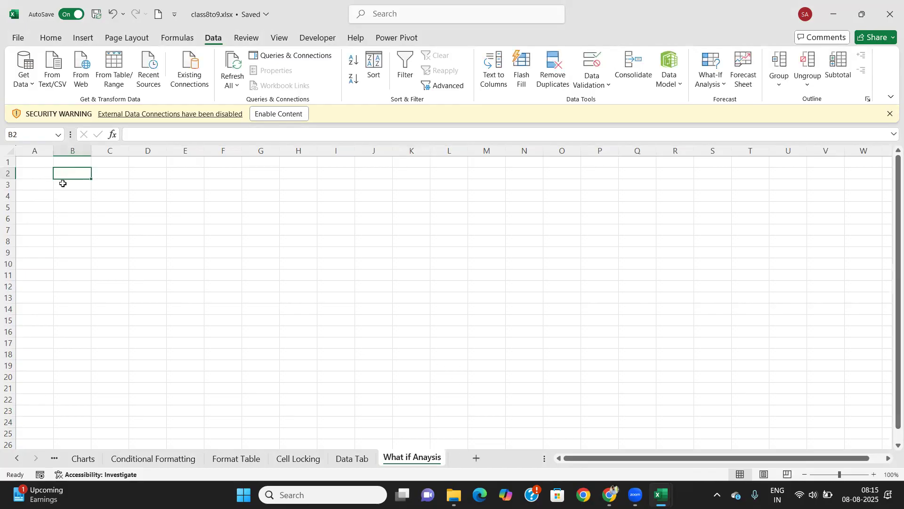
key("ctrl+a")
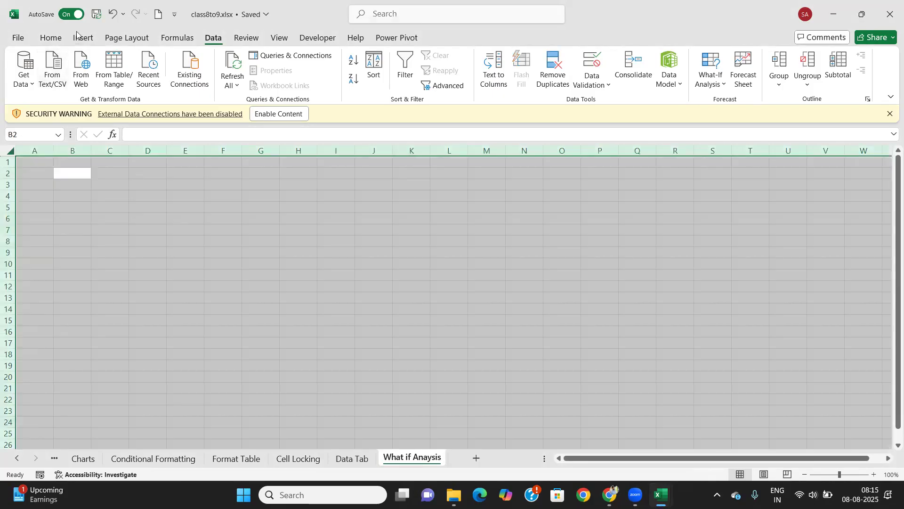
left_click(59, 38)
left_click(160, 62)
type("Times New Roman")
key("Tab")
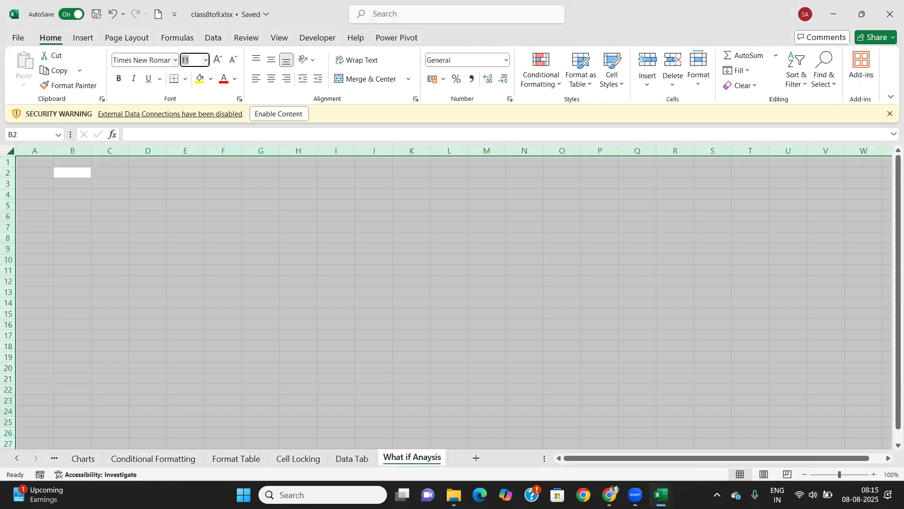
type("12")
left_click(70, 238)
Enter the title "What if Analysis" in cell B2.
left_click(69, 174)
type("What ")
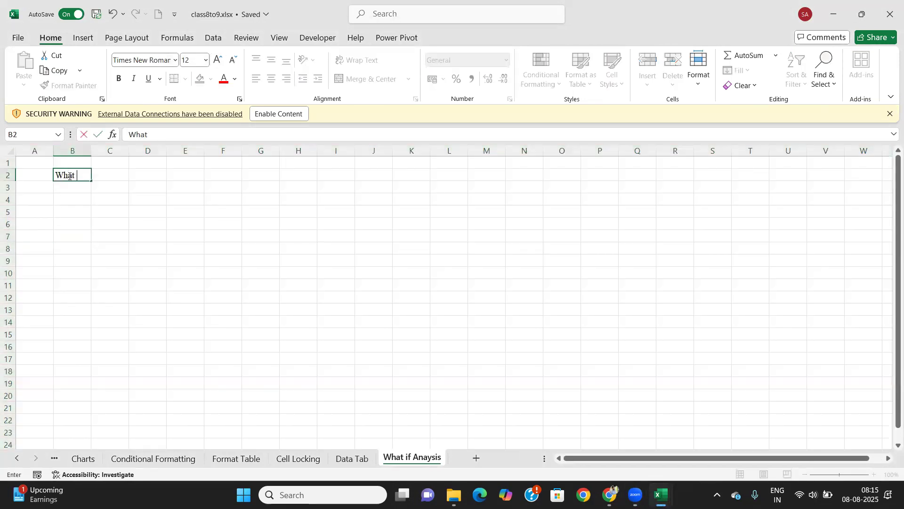
type("if Analysis")
key("Return")
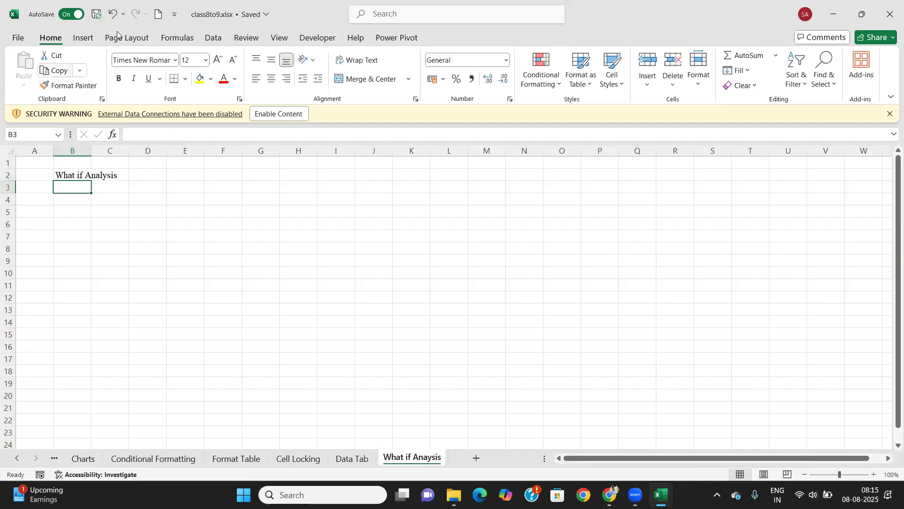
Check the What-If Analysis options and list Scenario Manager, Goal Seek and Data Table in cells B3 to B5.
left_click(213, 39)
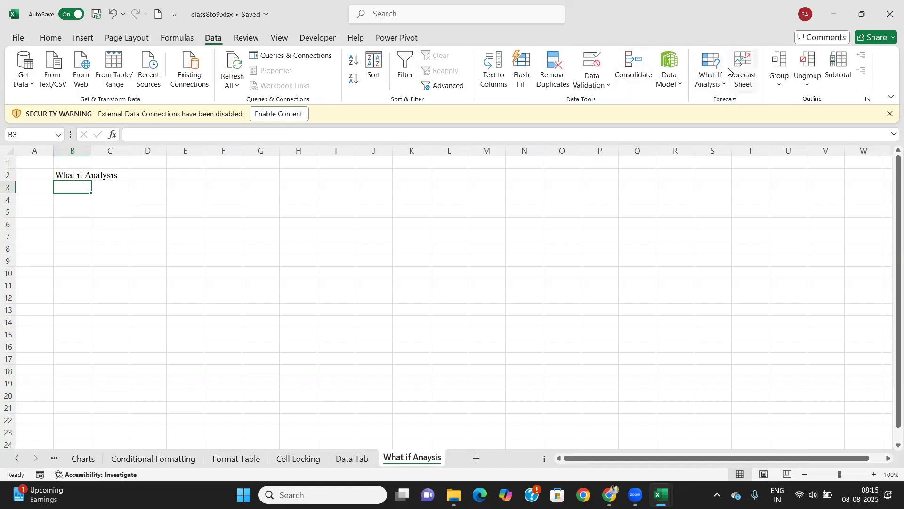
left_click(722, 84)
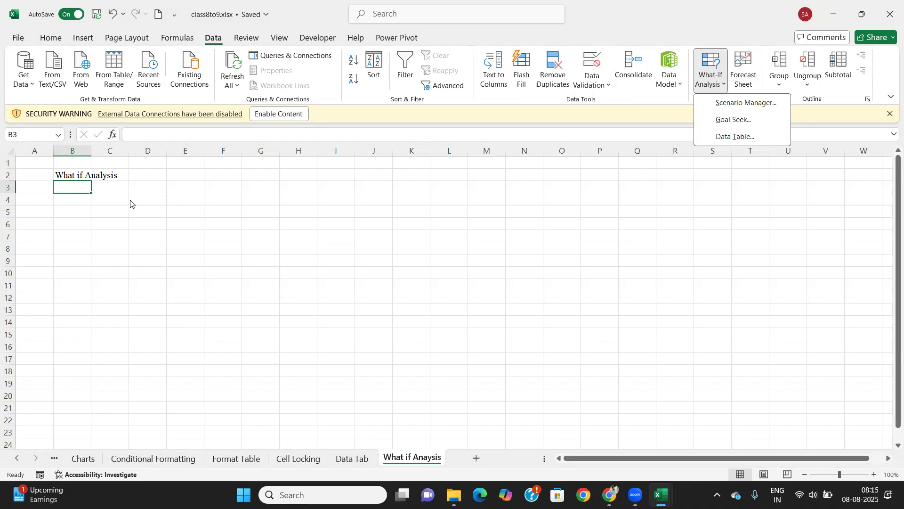
left_click(82, 192)
type("Se")
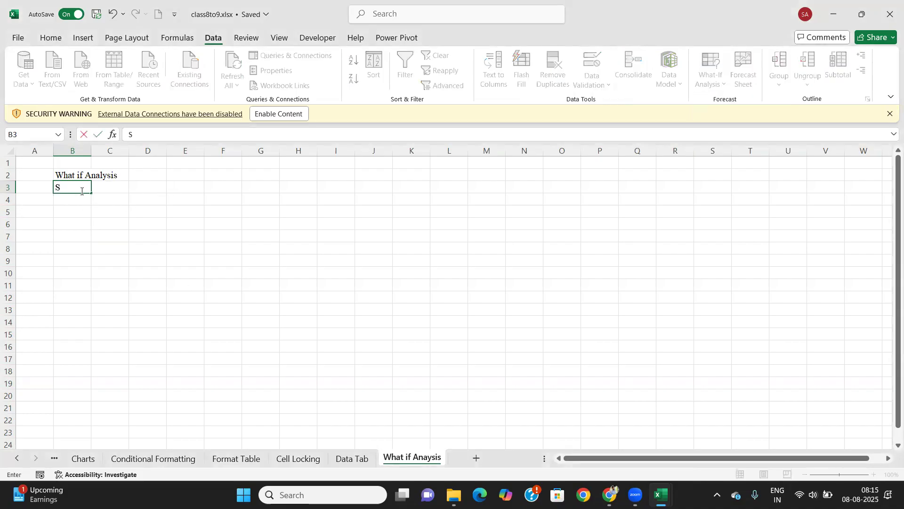
key("BackSpace")
type("cenario Manager")
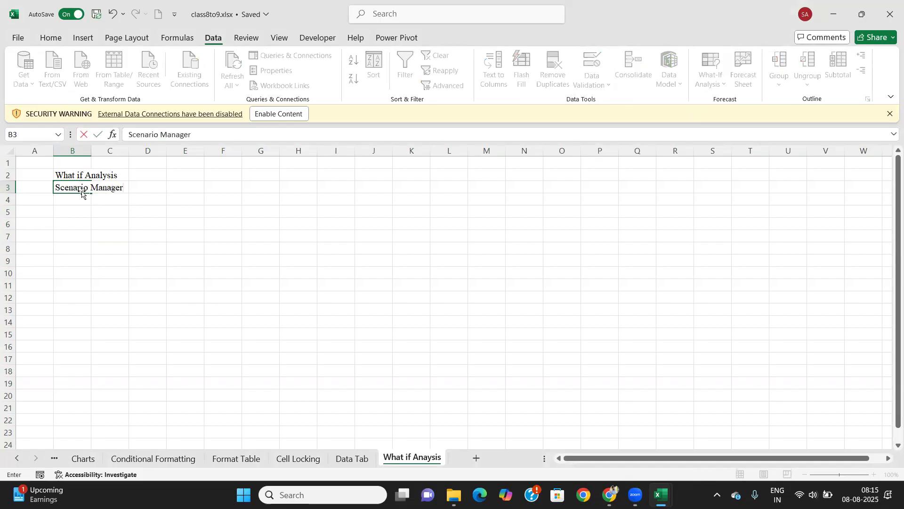
key("Return")
type("Goal Seek")
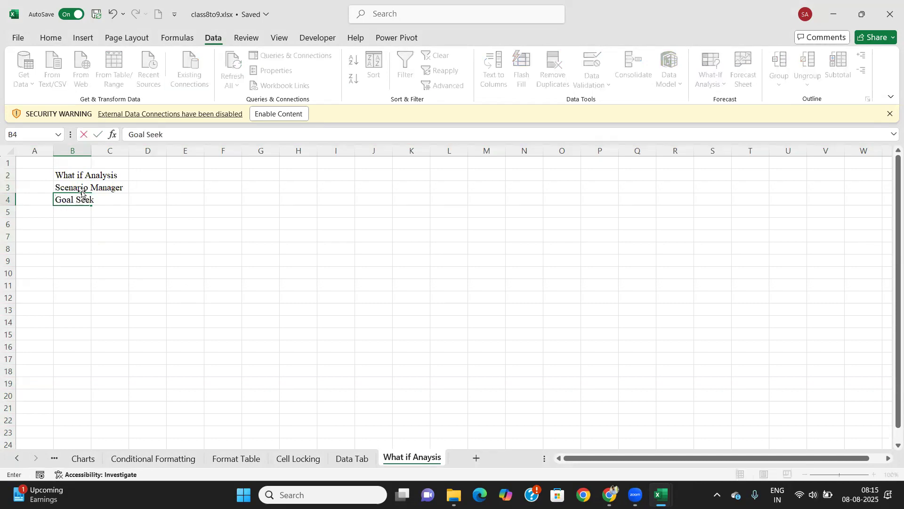
key("Return")
type("Data")
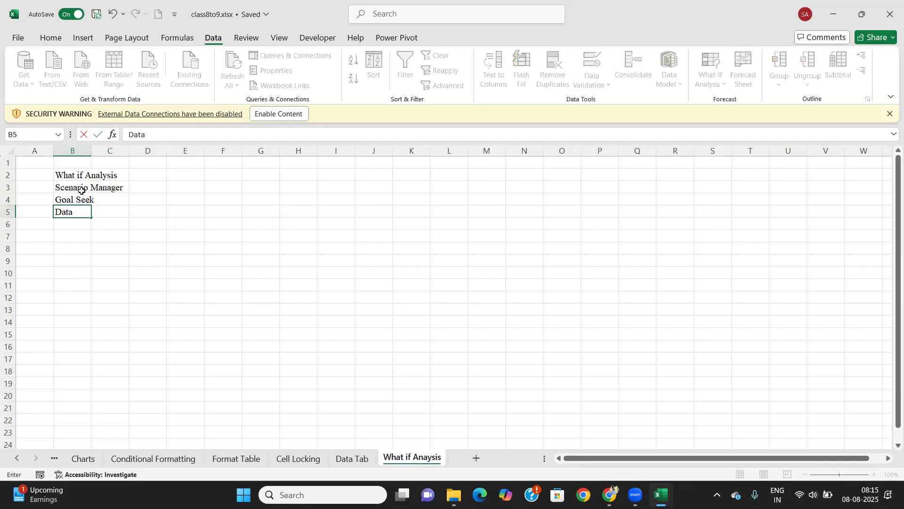
type(" Table")
key("Tab")
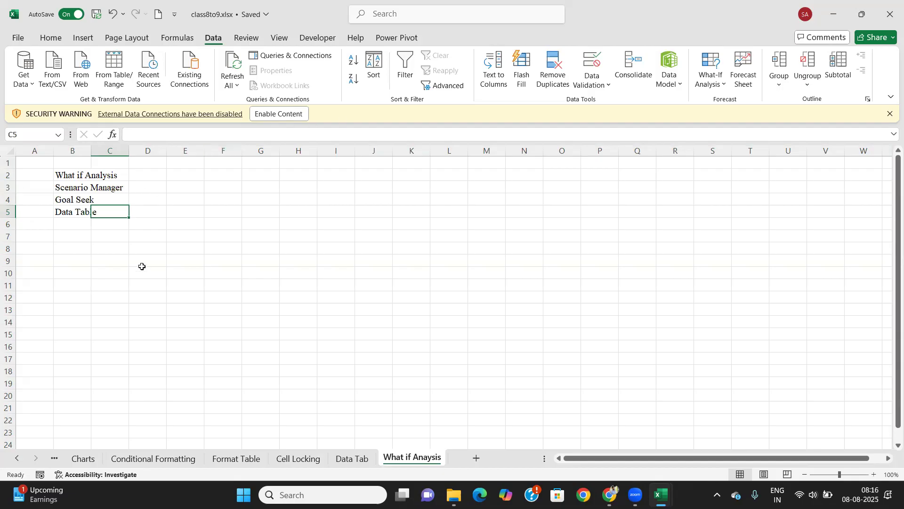
Enter the heading "Scenario Manager" in D7 and merge and center it across D7:J7.
left_click(165, 237)
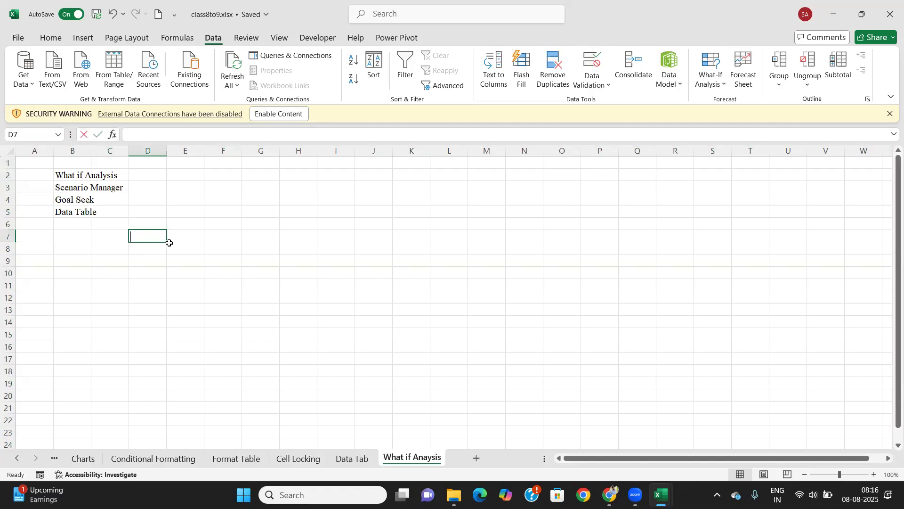
type("Scena")
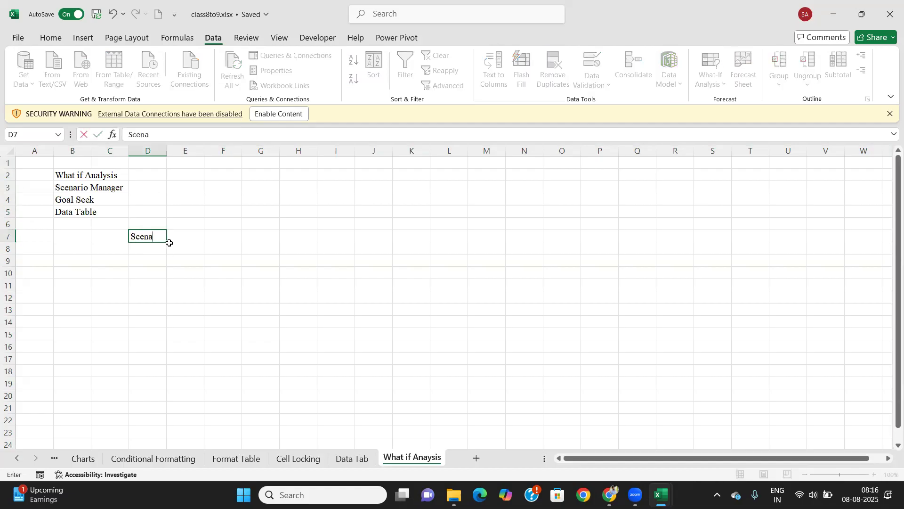
type("rio Manager")
key("Tab")
left_click_drag(143, 237, 388, 234)
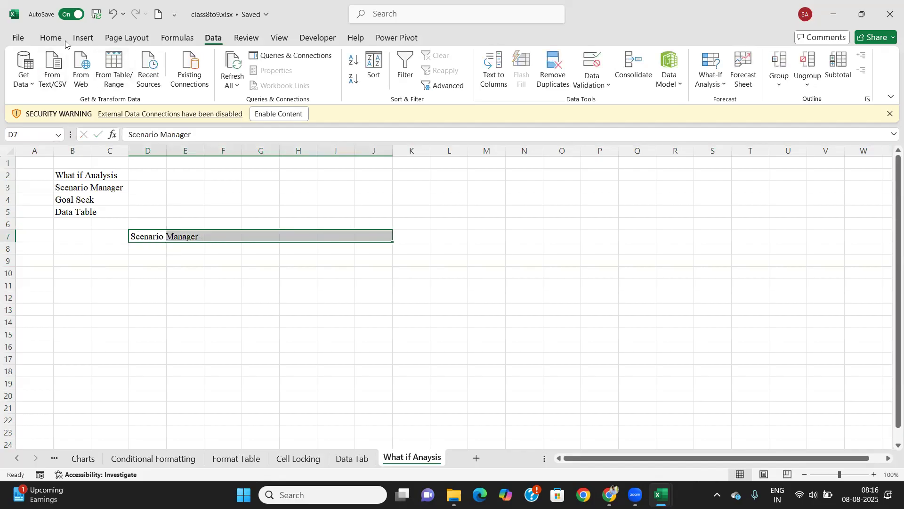
left_click(50, 38)
left_click(353, 77)
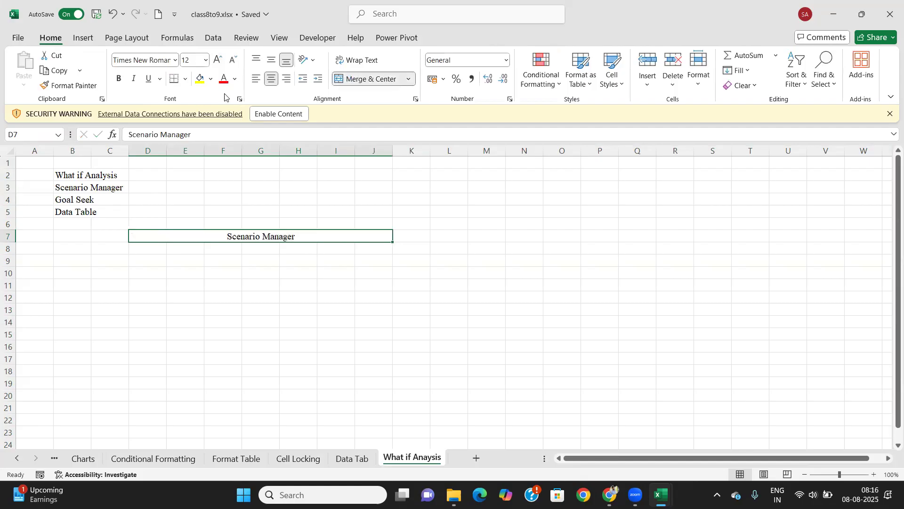
Format the merged Scenario Manager heading as middle-aligned, bold, size 24 text with a light blue theme fill.
left_click(271, 79)
left_click(271, 60)
left_click(271, 79)
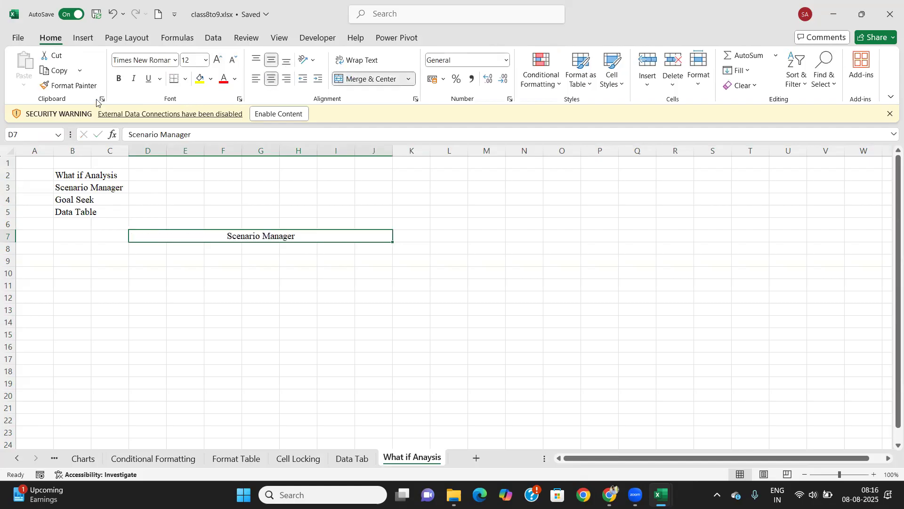
left_click(120, 80)
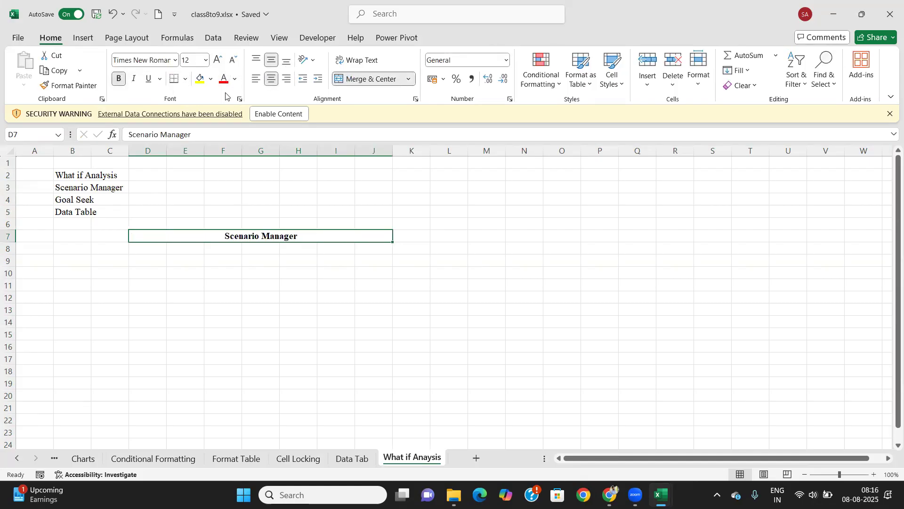
left_click(210, 79)
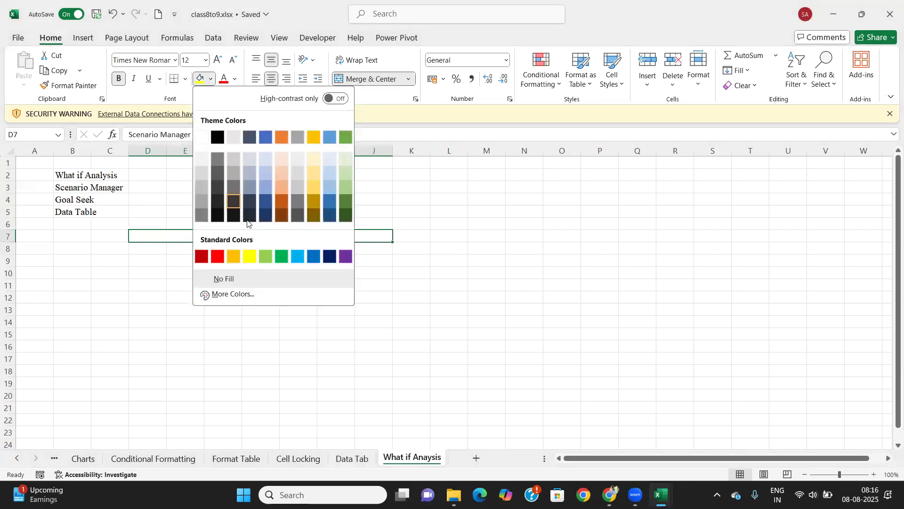
left_click(266, 189)
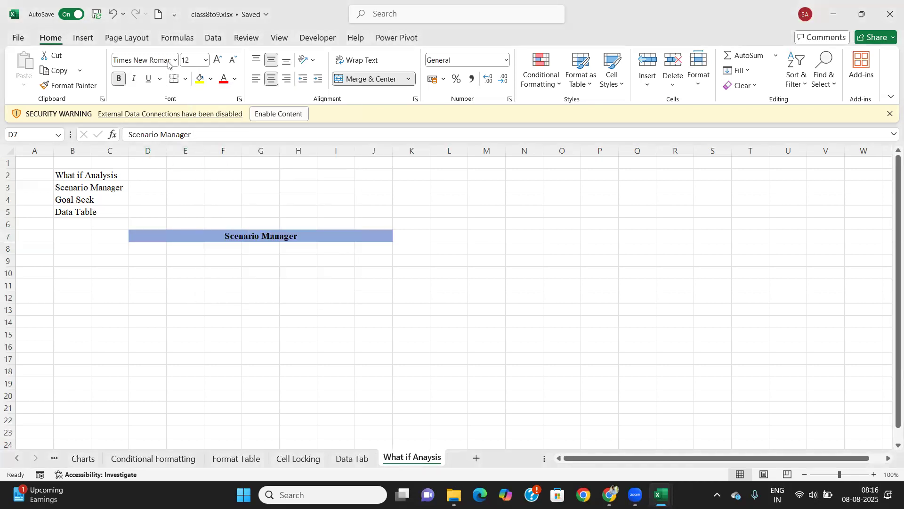
left_click(205, 61)
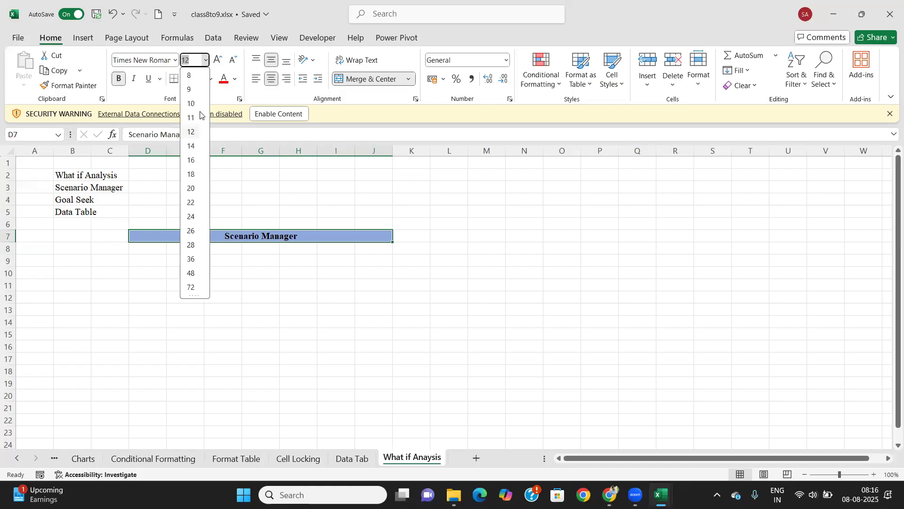
left_click(191, 217)
left_click(182, 301)
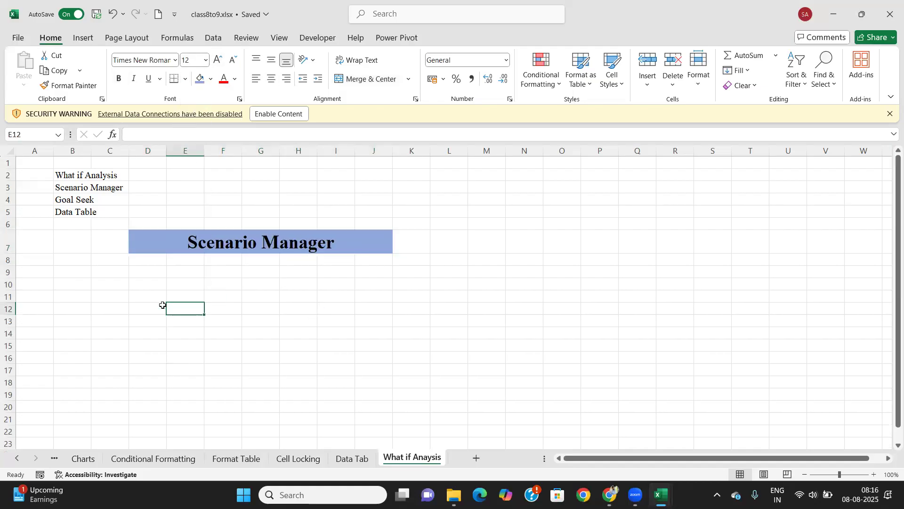
Enter the column headers "Item" in E11 and "Price" in F11.
left_click(179, 285)
left_click(188, 294)
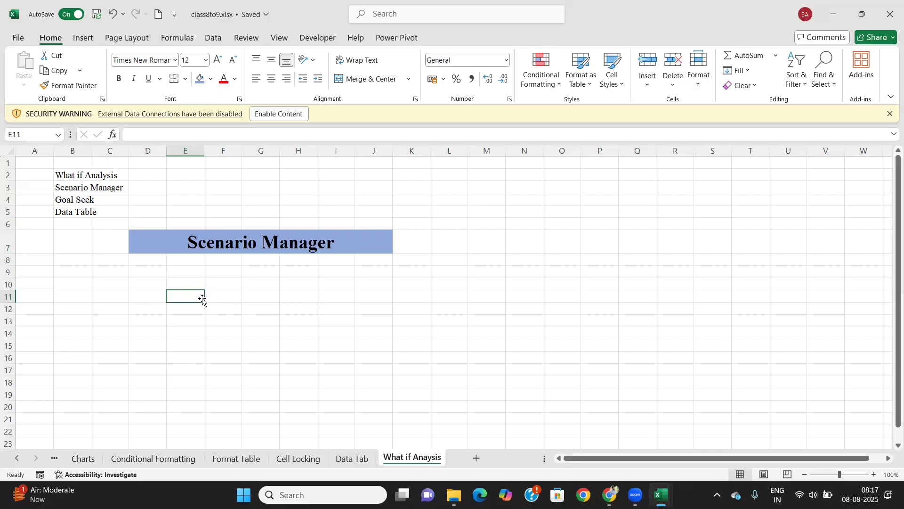
left_click(235, 301)
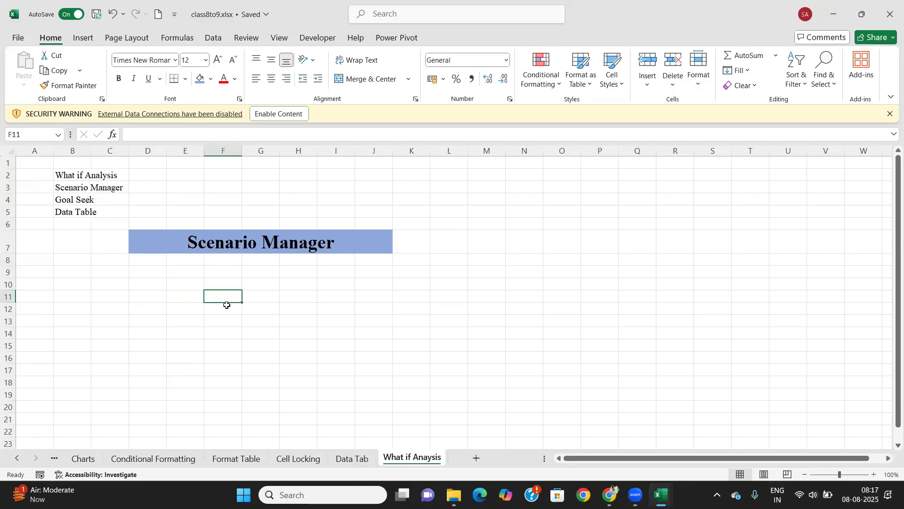
type("Price")
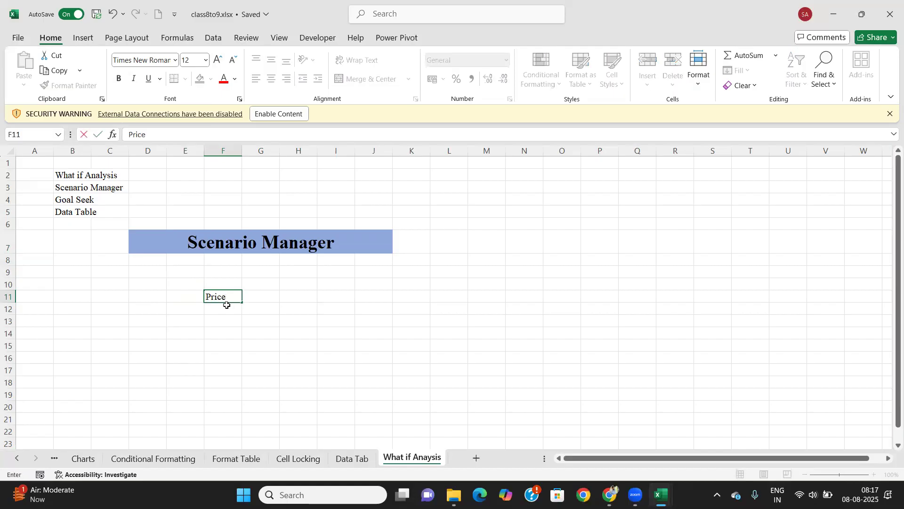
key("Left")
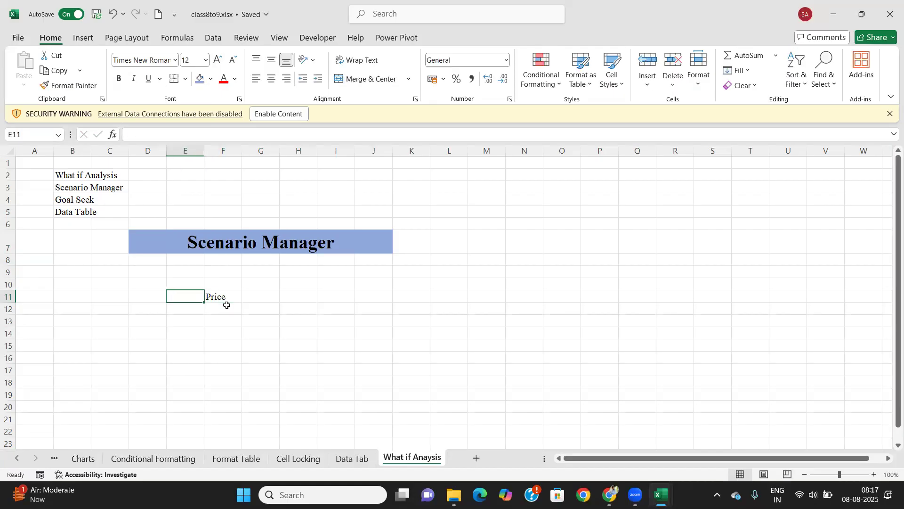
type("Item")
key("Return")
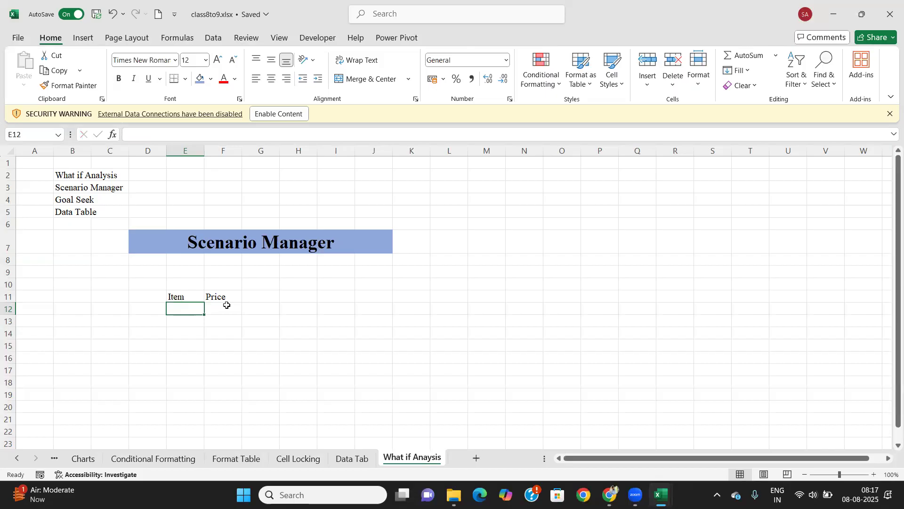
Enter the items Table with price 5000 and Chair with price 1500 in E12:F13.
type("Tab")
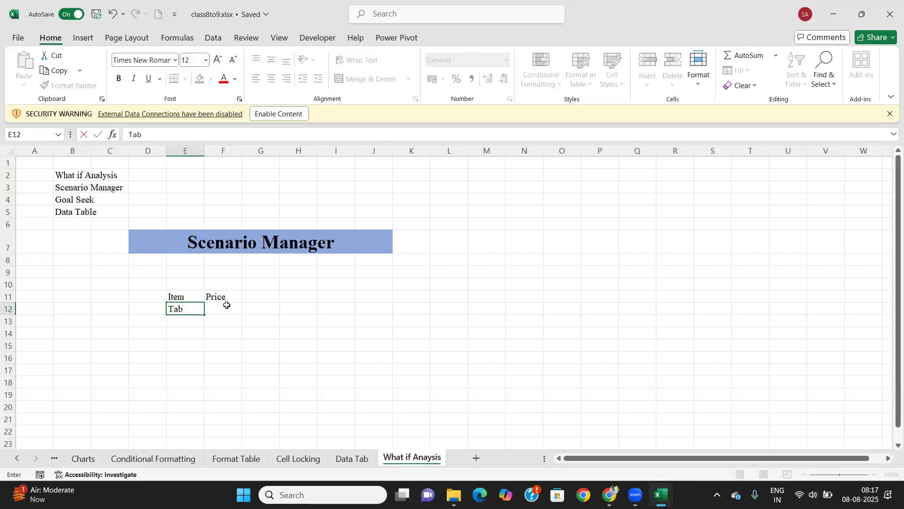
type("le")
left_click(227, 305)
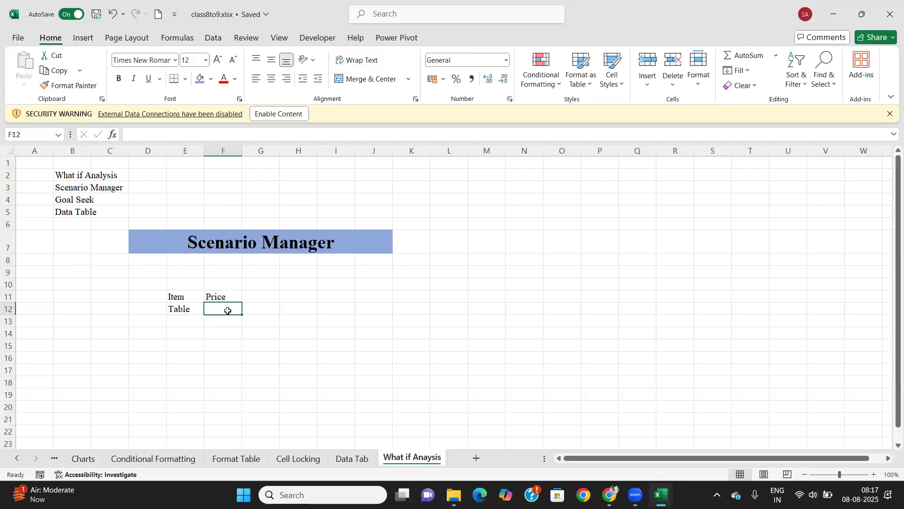
type("5000")
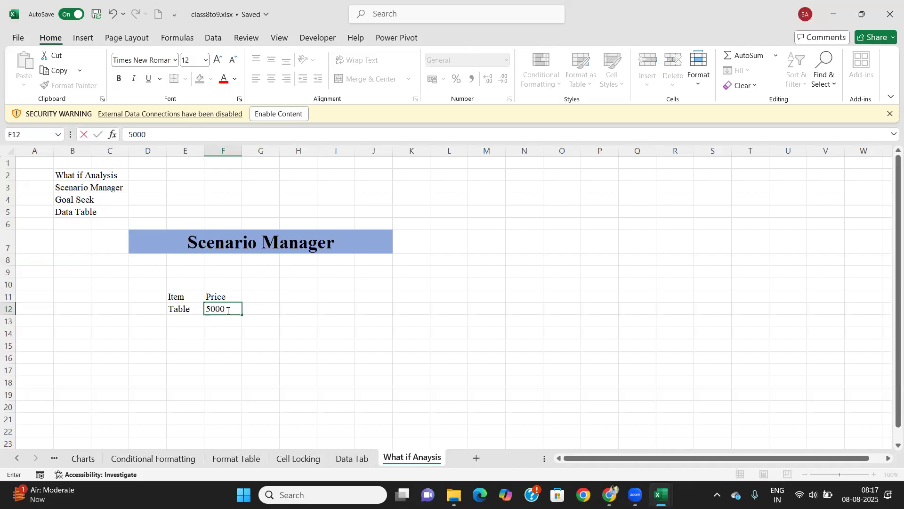
key("Return")
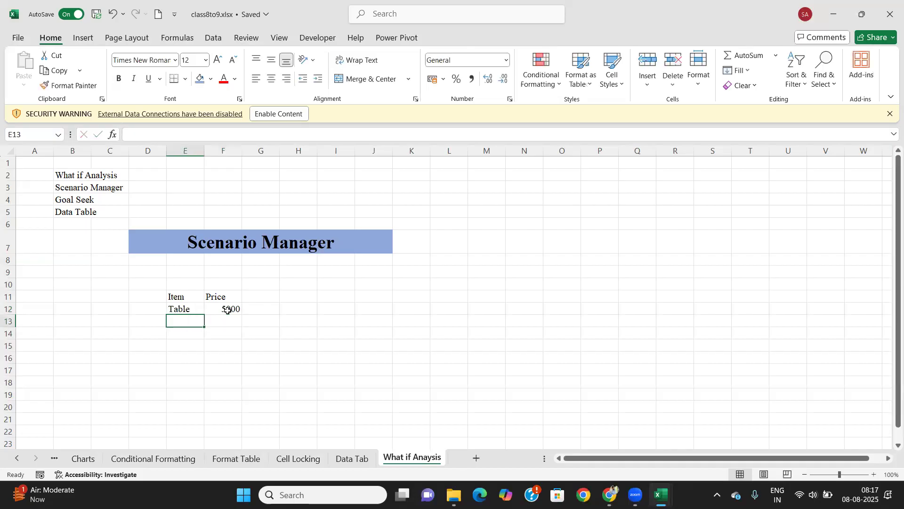
type("Chair")
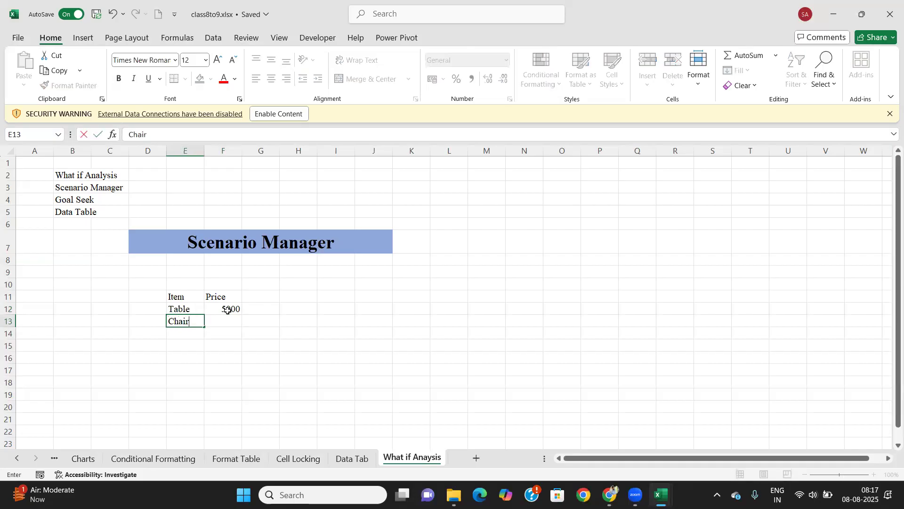
key("Tab")
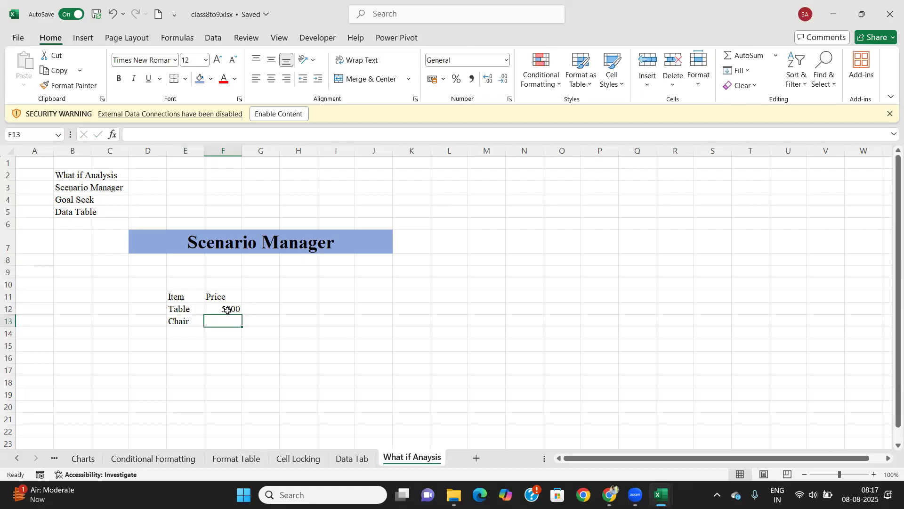
type("1500")
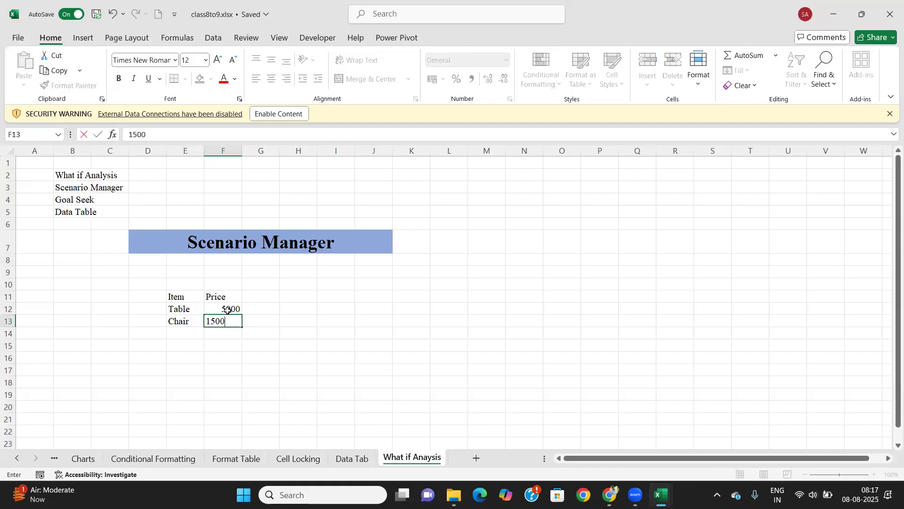
key("Return")
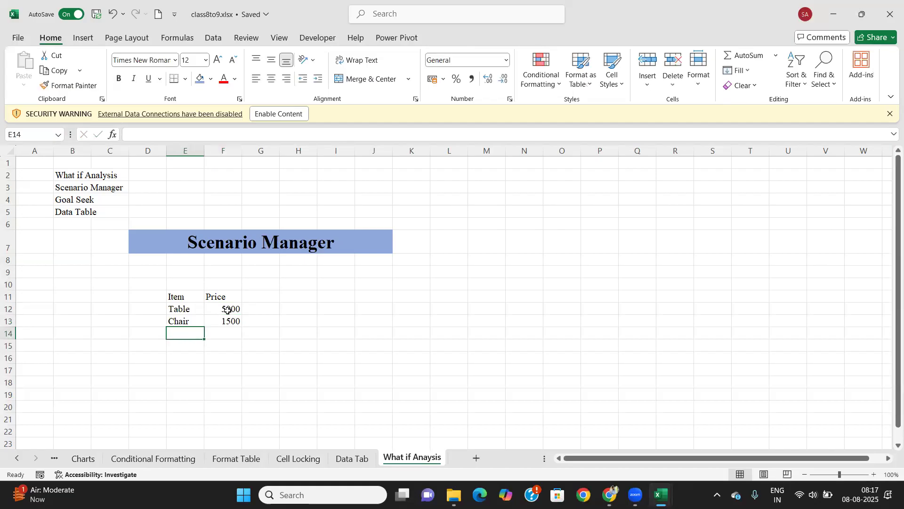
Add the item Fan with price 2500 in E14:F14.
type("D")
key("BackSpace")
type("Fsn")
key("BackSpace")
key("BackSpace")
type("an")
key("Tab")
type("2500")
key("Tab")
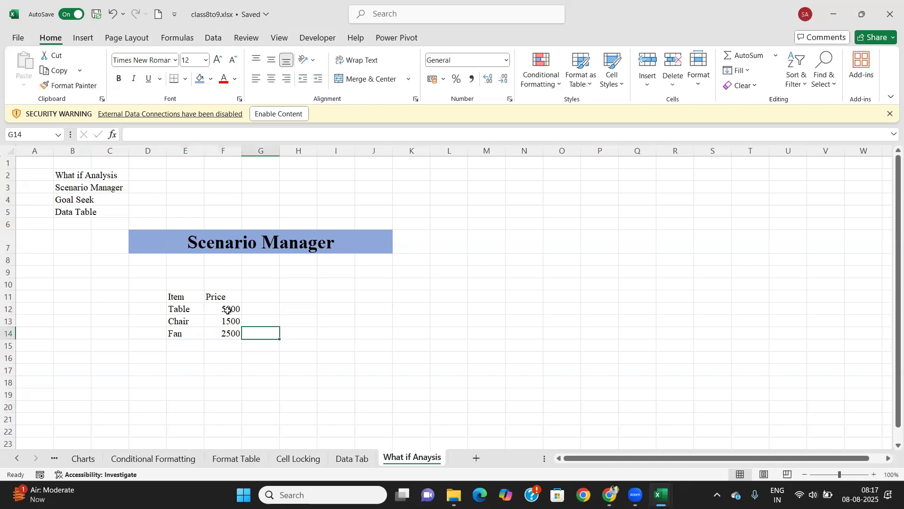
left_click(211, 369)
Apply all borders to E11:F15 and center its contents horizontally and vertically.
mouse_move(175, 297)
left_mouse_down()
mouse_move(234, 310)
mouse_move(231, 346)
left_mouse_up()
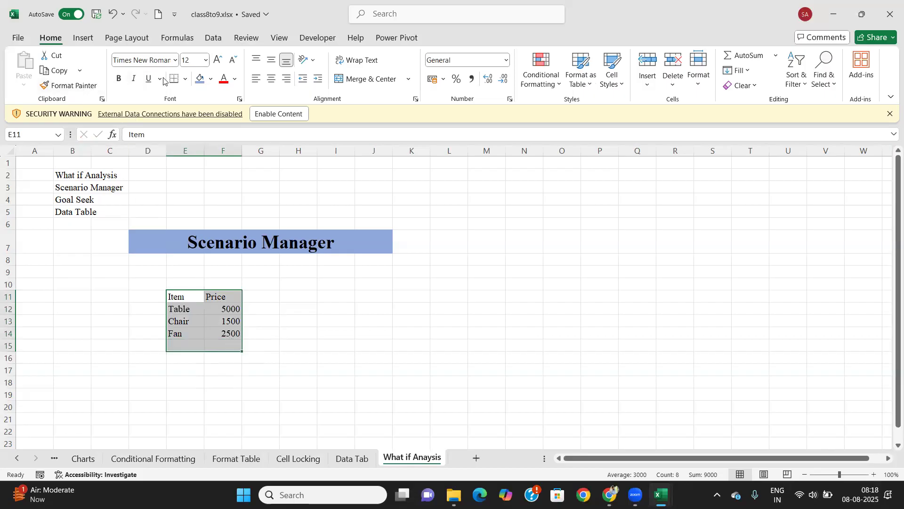
left_click(186, 79)
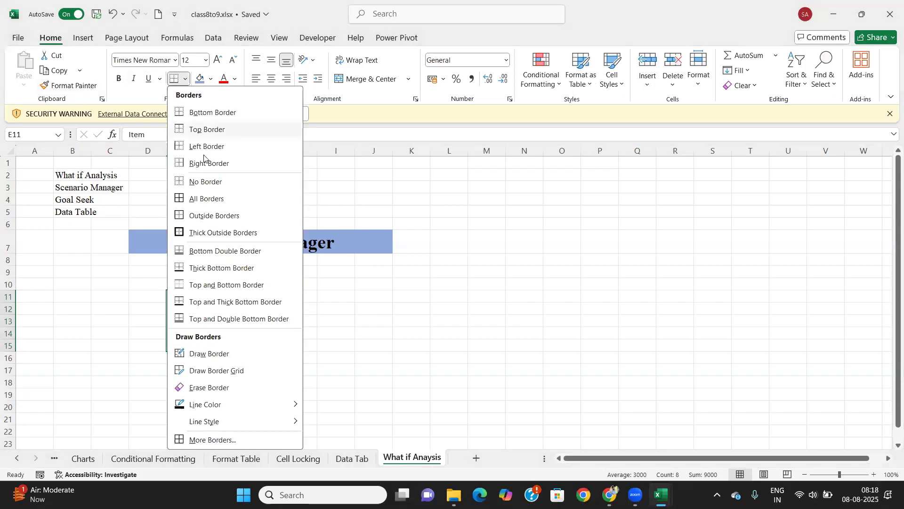
left_click(203, 200)
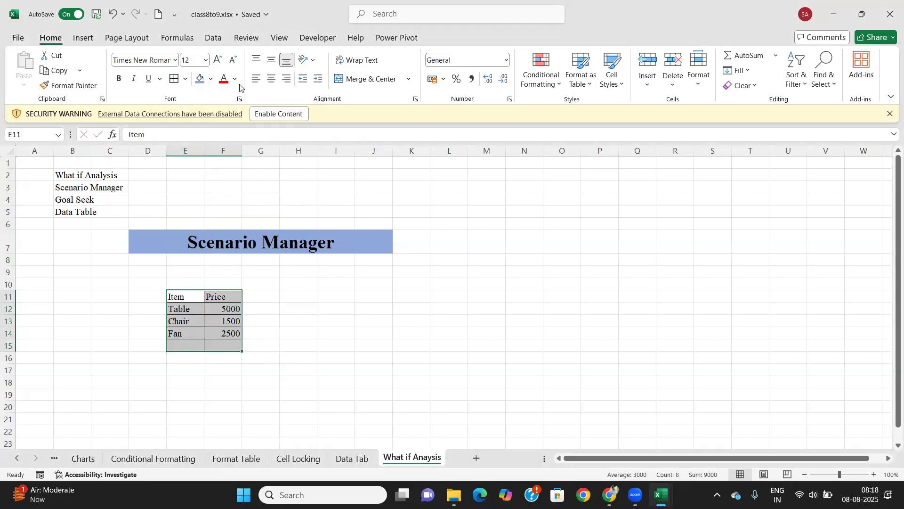
left_click(272, 79)
left_click(271, 60)
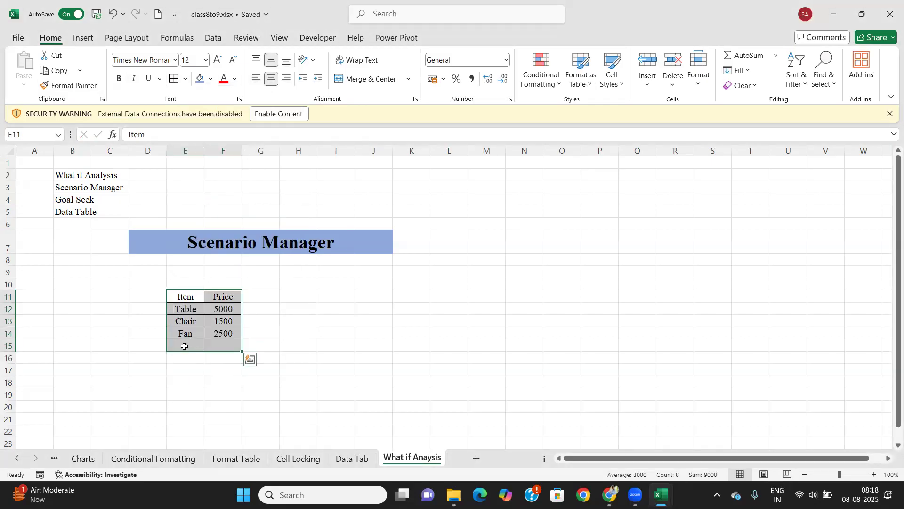
Label E15 "Total" and sum the prices F12:F14 in F15.
left_click(183, 345)
double_click(184, 346)
type("Total")
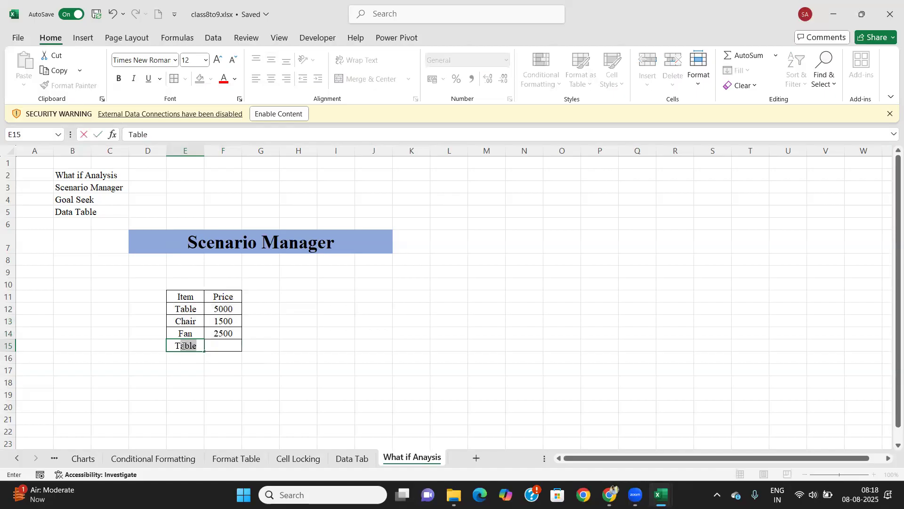
key("Tab")
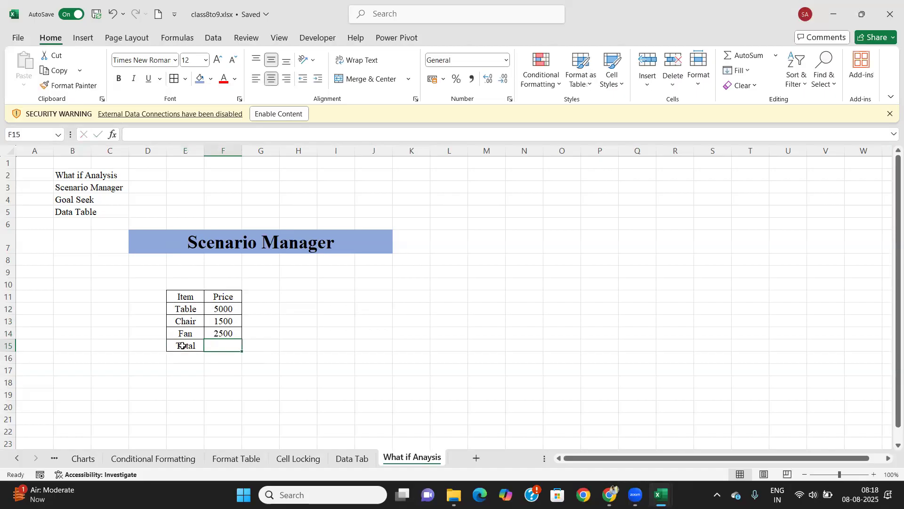
key("alt+equal")
key("Return")
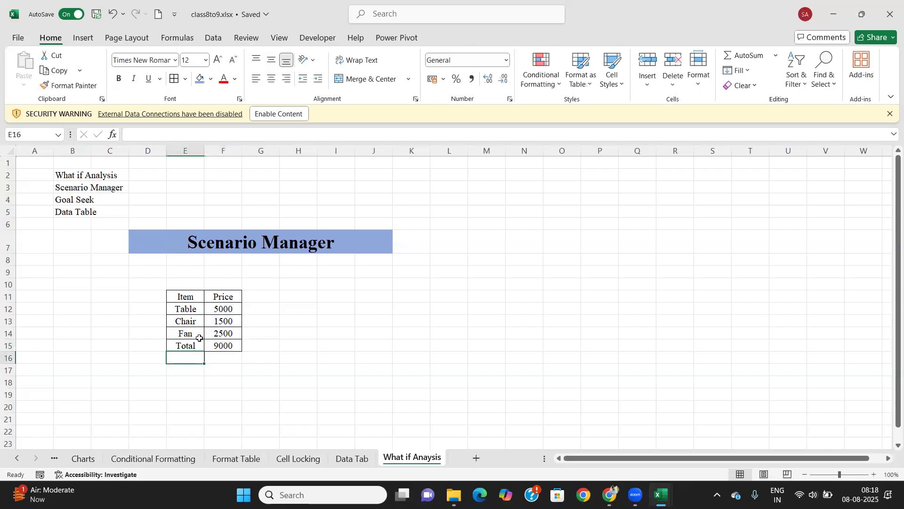
Format the prices and total in F12:F15 as Accounting with no decimal places.
left_click_drag(228, 309, 233, 347)
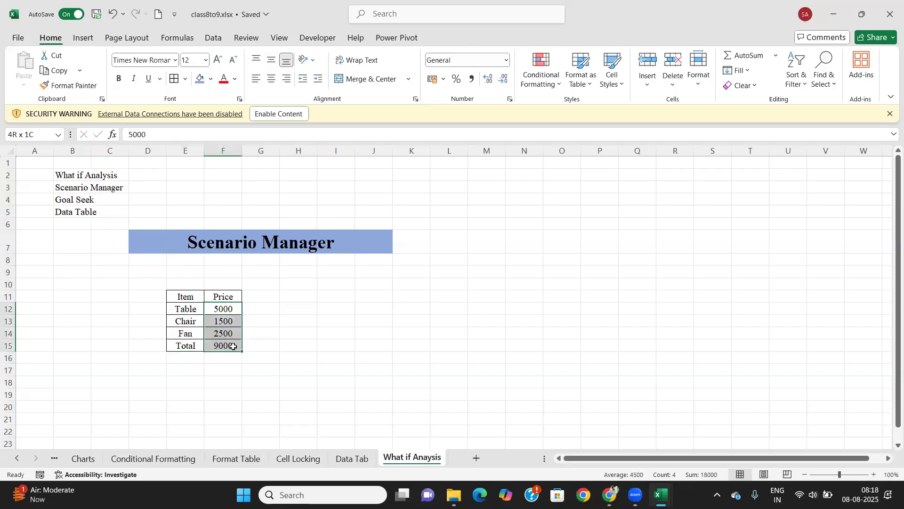
left_click(503, 61)
left_click(493, 165)
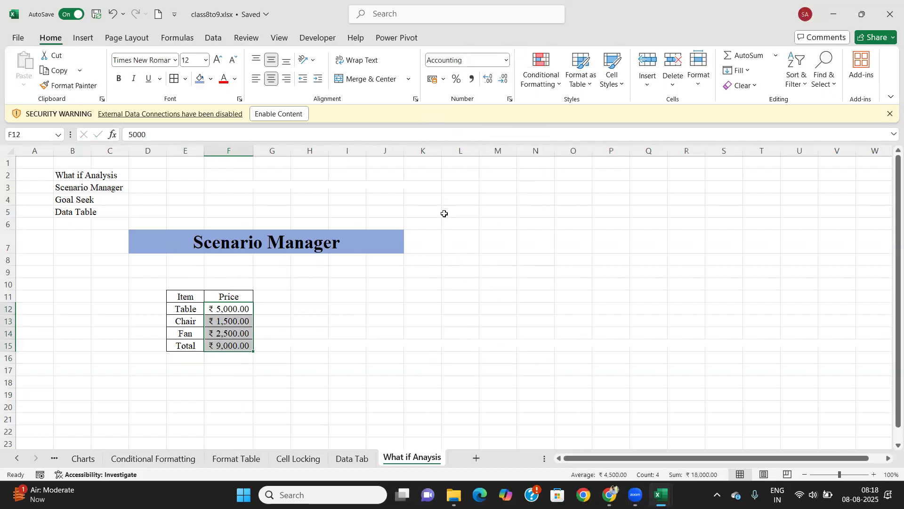
left_click(503, 80)
left_click(503, 80)
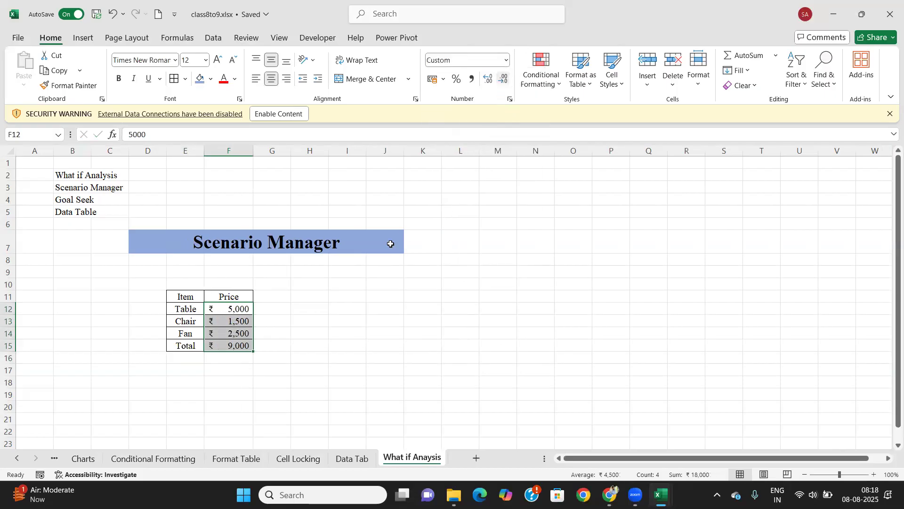
left_click(273, 345)
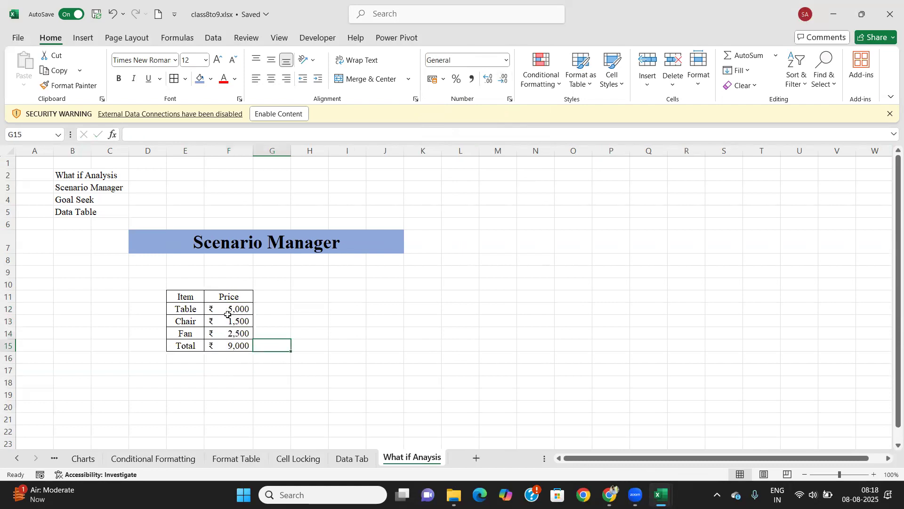
Make the header row E11:F11 and the Total row E15:F15 bold.
left_click(184, 296)
left_click(230, 293, "shift")
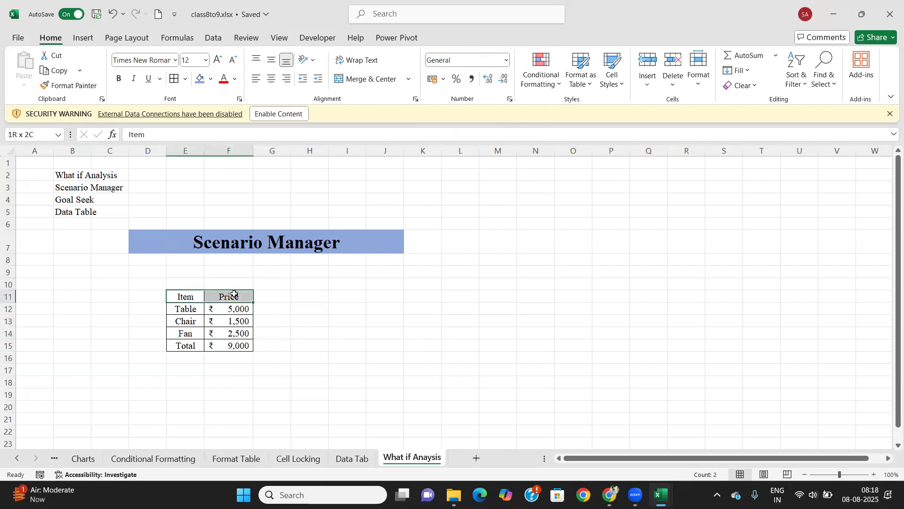
left_click(119, 79)
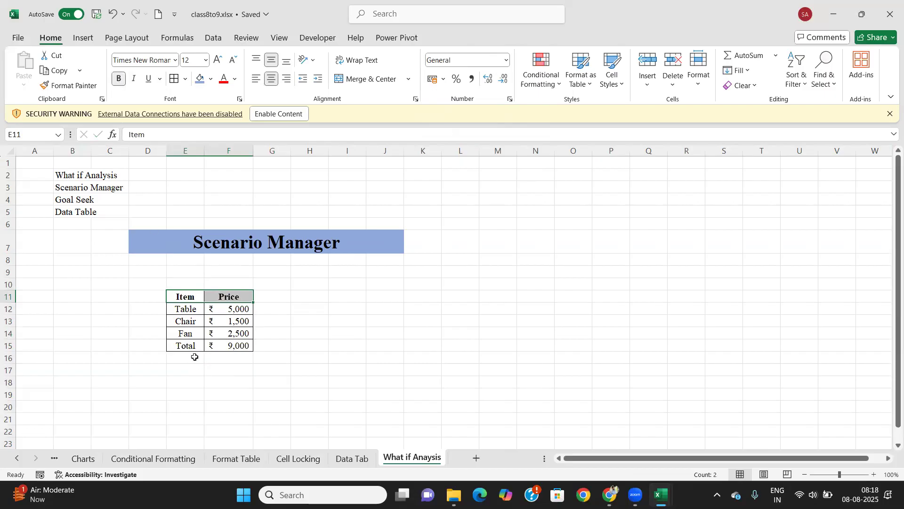
left_click_drag(190, 346, 231, 344)
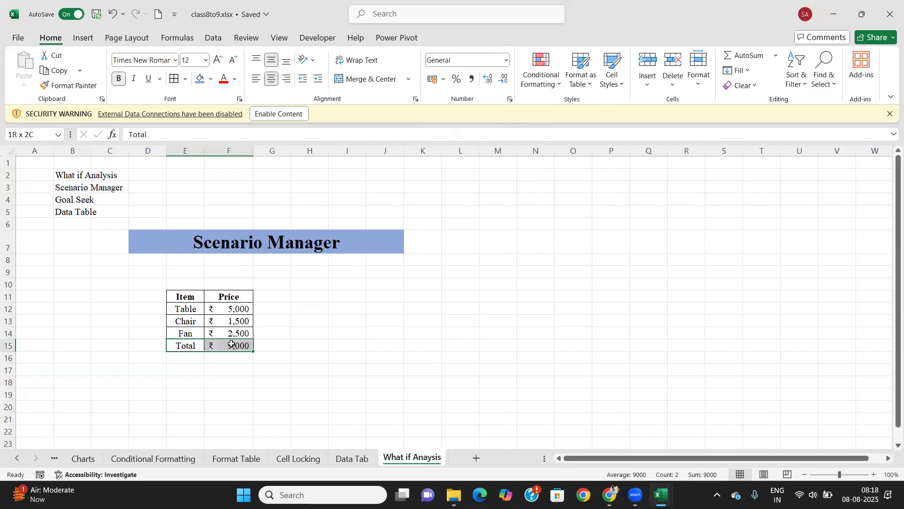
left_click(119, 79)
left_click(295, 356)
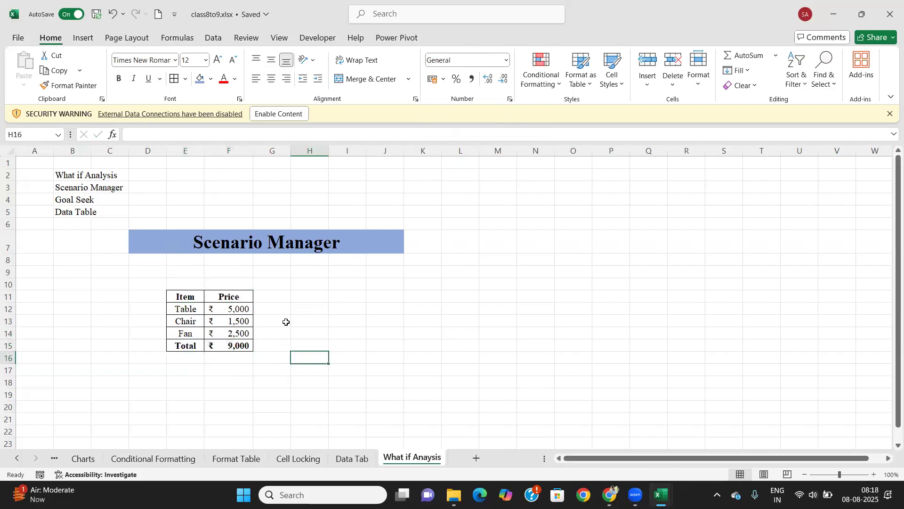
Examine the individual item prices in F12:F14 and the total's formula in F15.
left_click(224, 308)
left_click(228, 321)
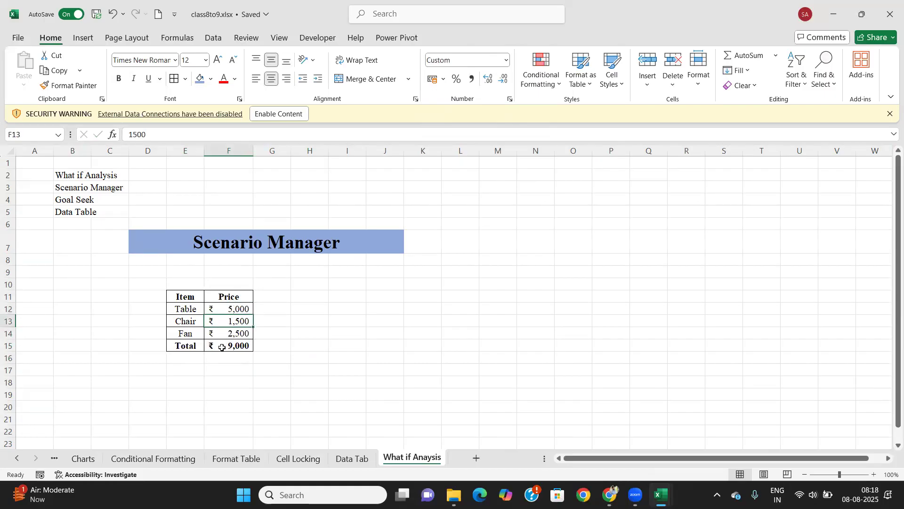
left_click(224, 334)
left_click(229, 312)
left_click(226, 324)
left_click(224, 309)
left_click(221, 324)
left_click(222, 334)
left_click(224, 311)
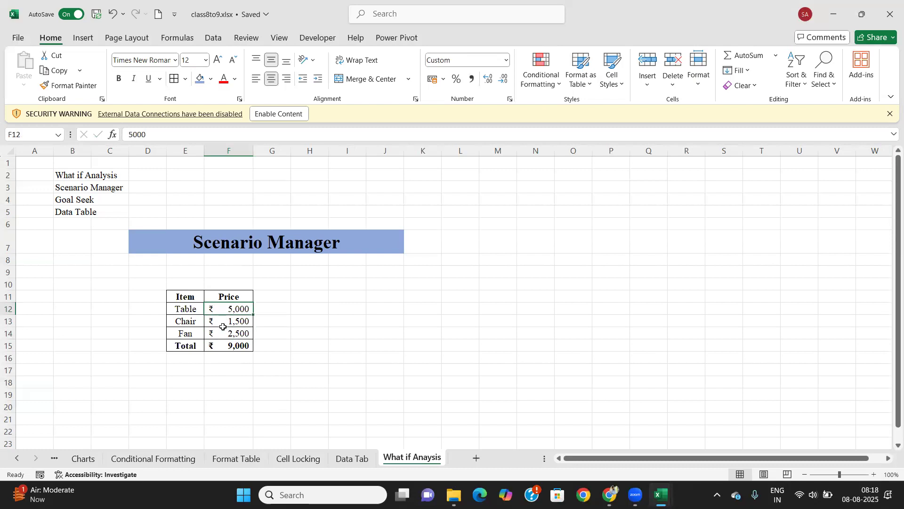
left_click(225, 345)
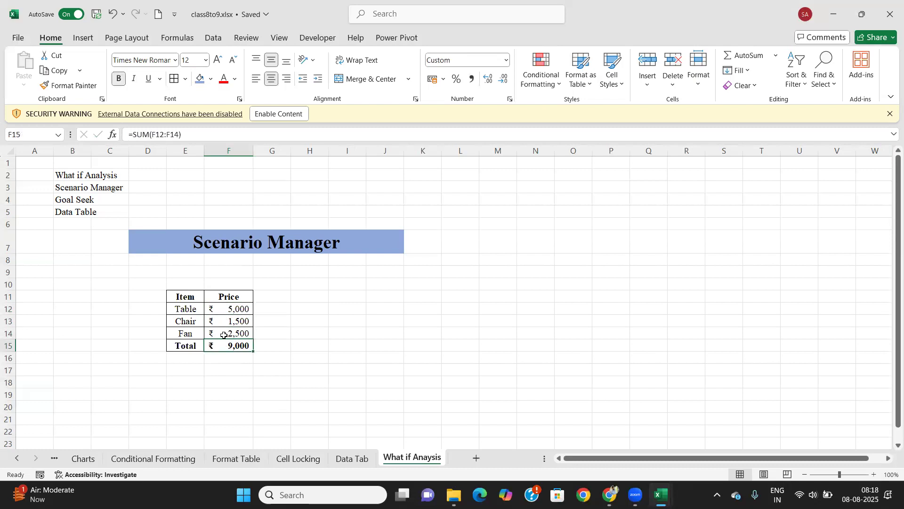
left_click(227, 311)
left_click(228, 333)
left_click(226, 321)
left_click(221, 309)
left_click(223, 331)
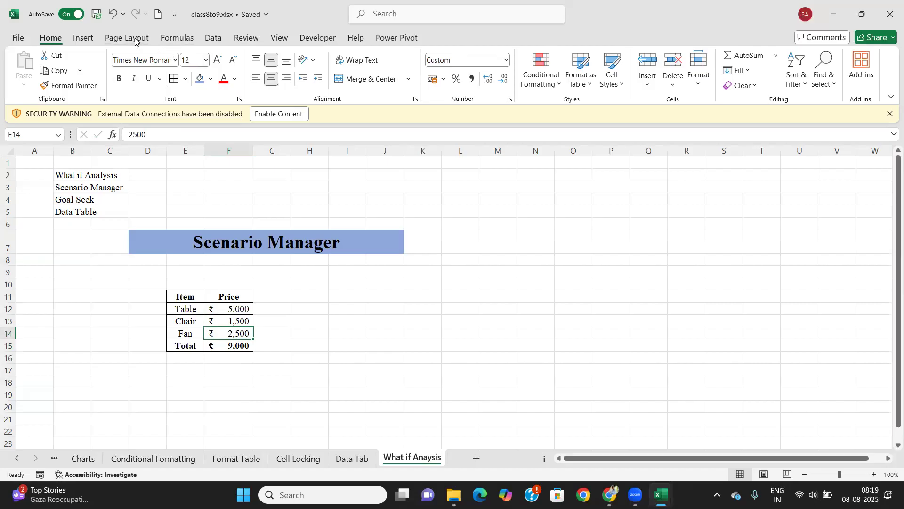
Select the Table price in F12 and open the Scenario Manager, placing its dialog clear of the price table.
left_click(215, 38)
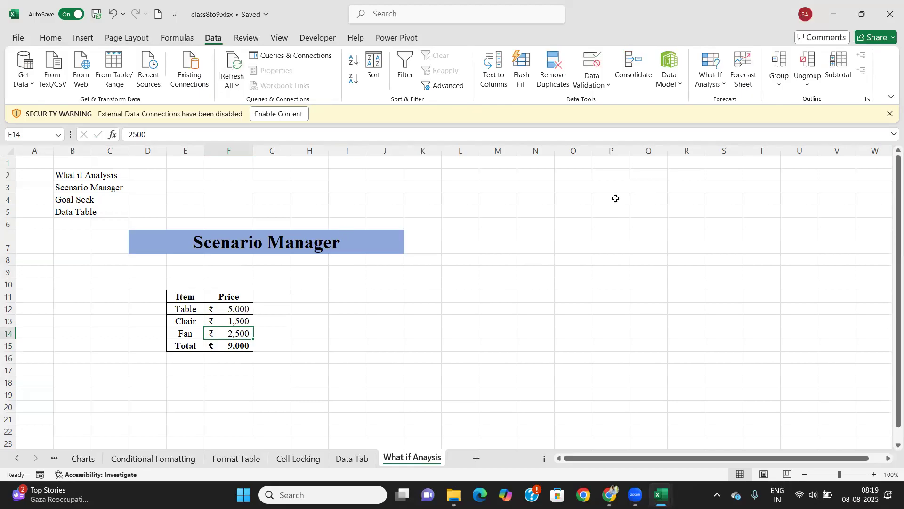
left_click(217, 310)
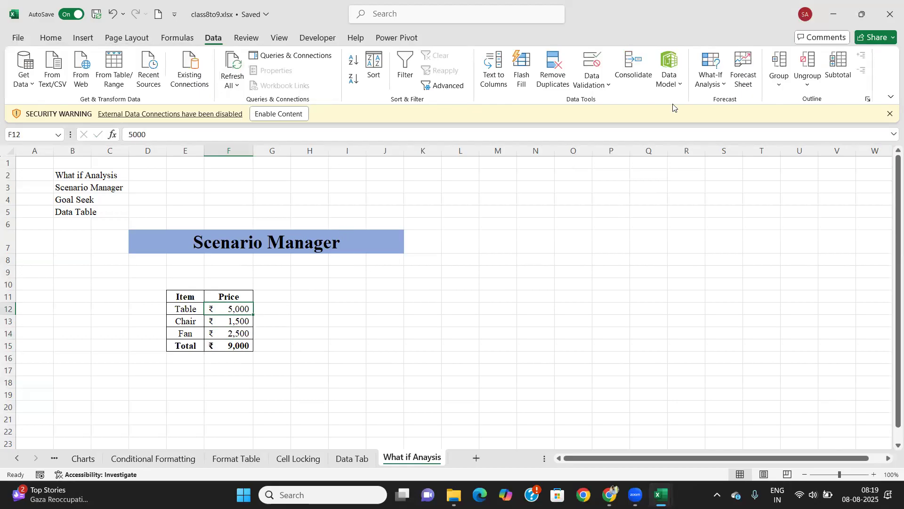
left_click(727, 84)
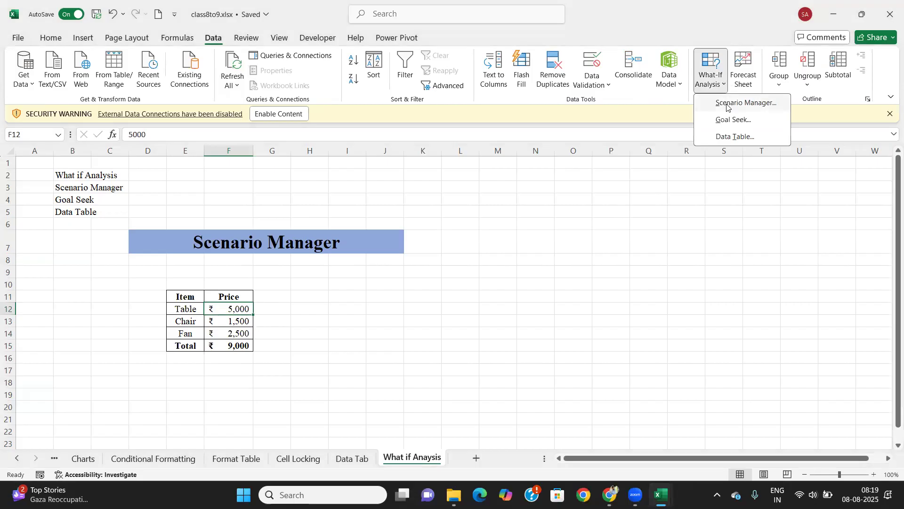
left_click(728, 104)
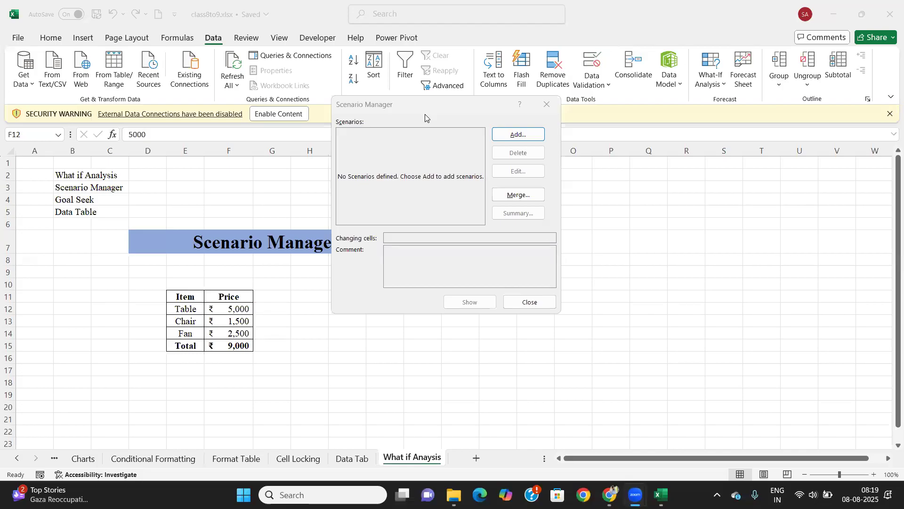
left_click_drag(411, 105, 445, 127)
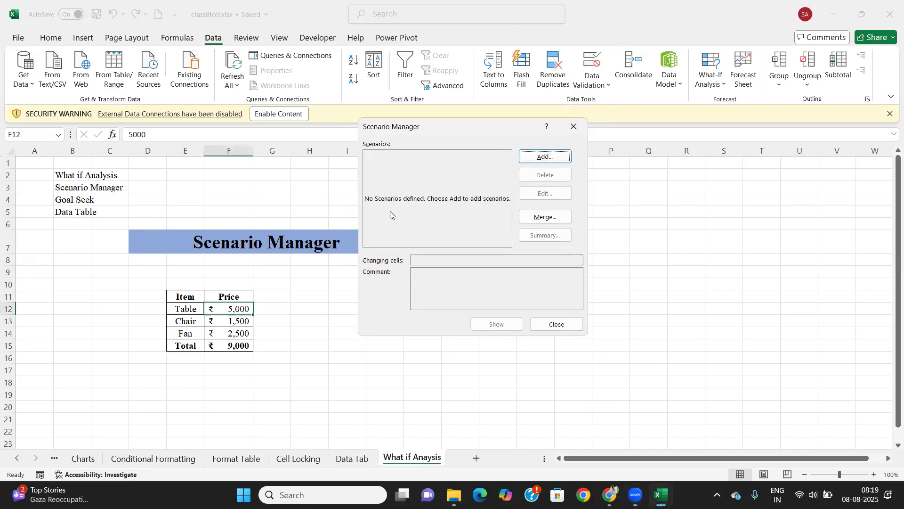
left_click(546, 157)
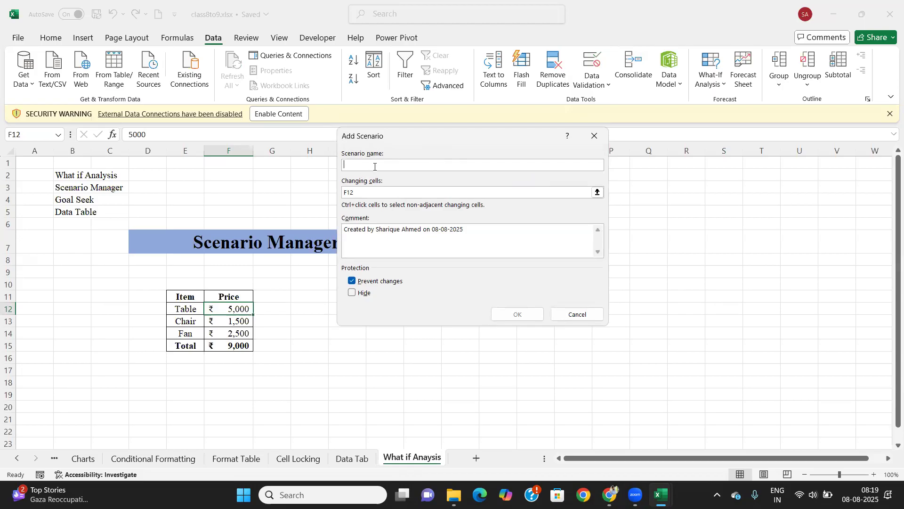
type("Low")
left_click(365, 192)
left_click(599, 193)
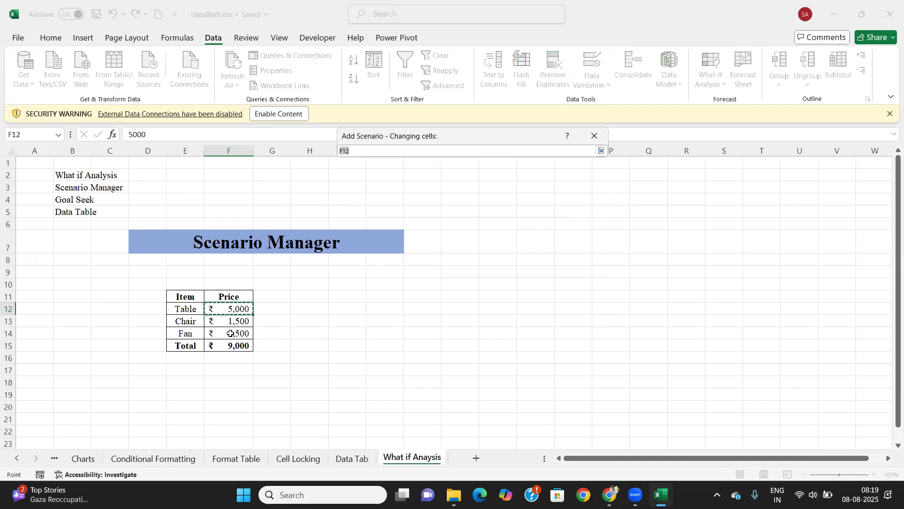
left_click_drag(228, 309, 238, 335)
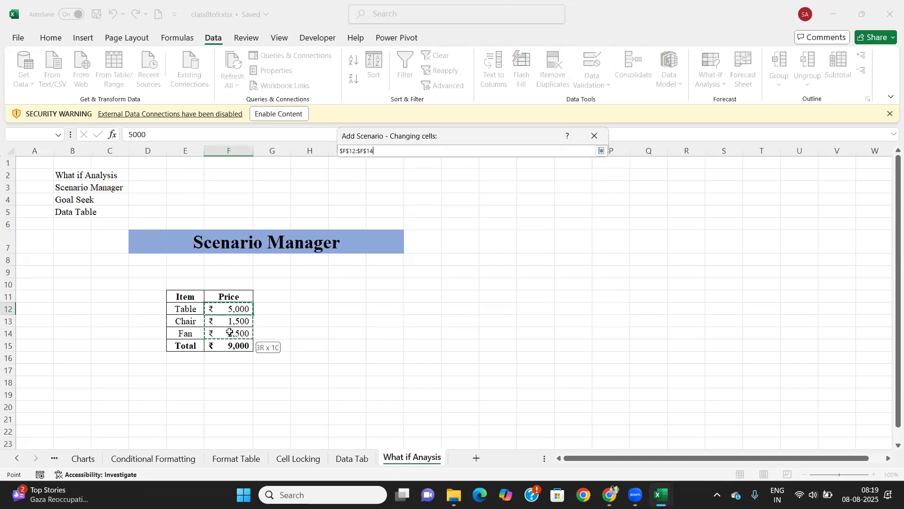
left_click(602, 151)
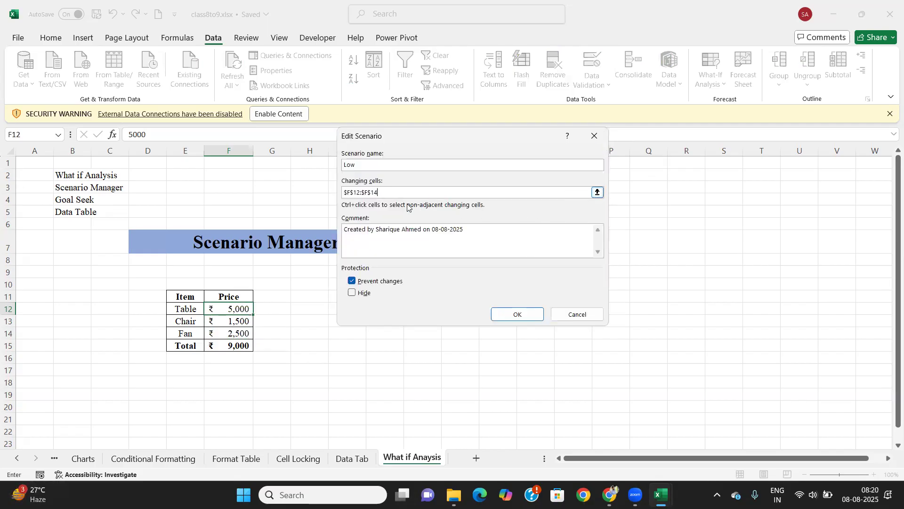
left_click_drag(379, 192, 296, 189)
key("BackSpace")
left_click(229, 346)
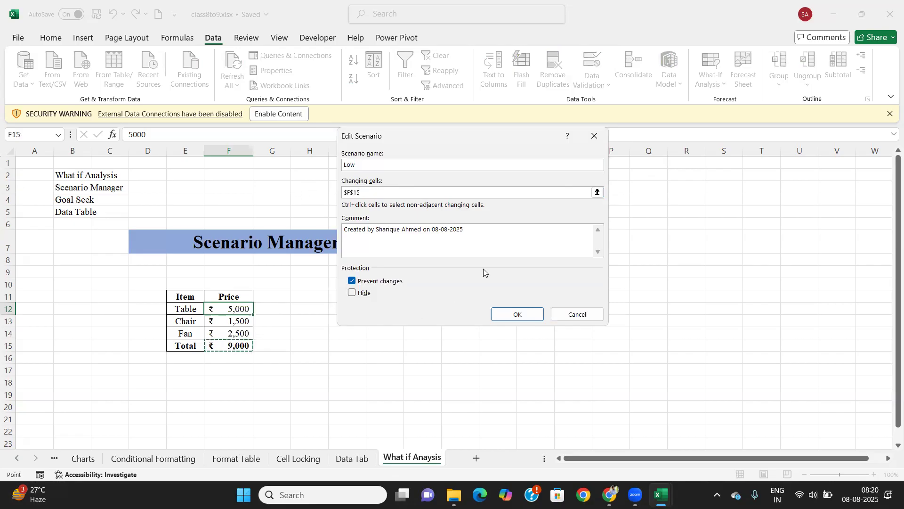
left_click(518, 314)
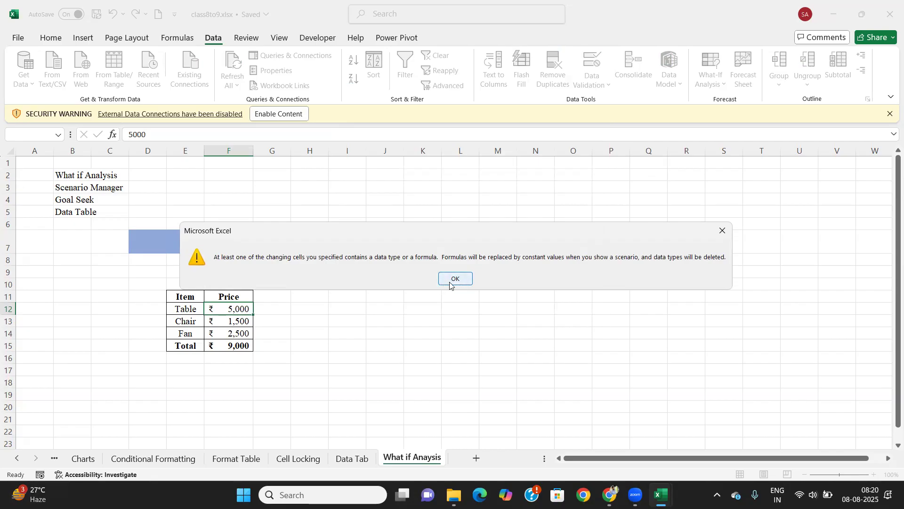
left_click(450, 279)
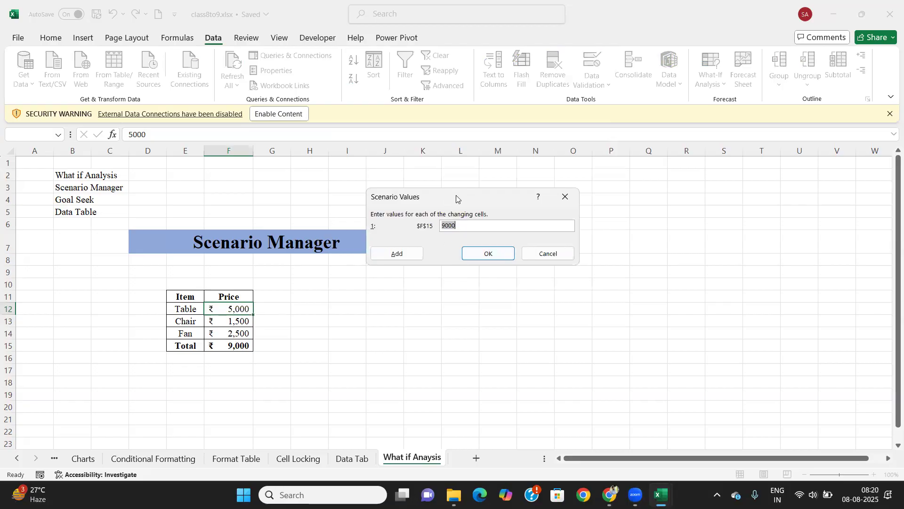
left_click_drag(446, 198, 470, 201)
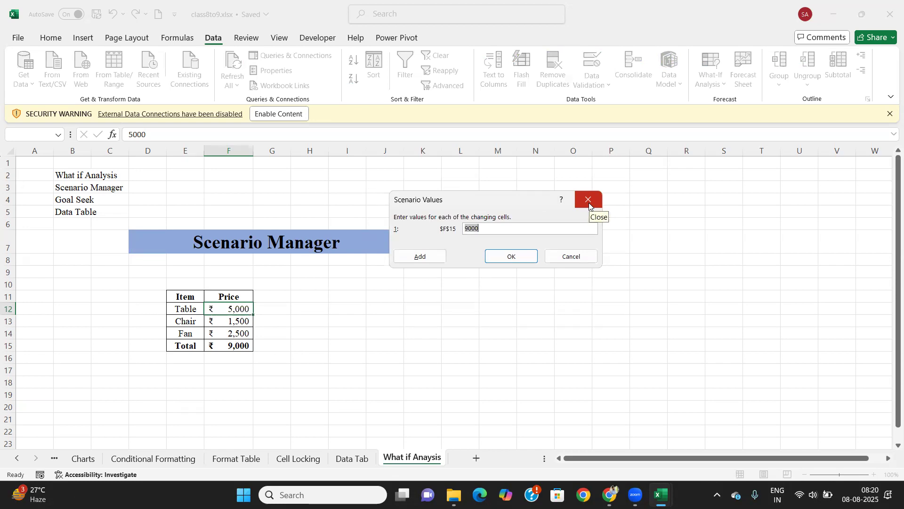
left_click(568, 258)
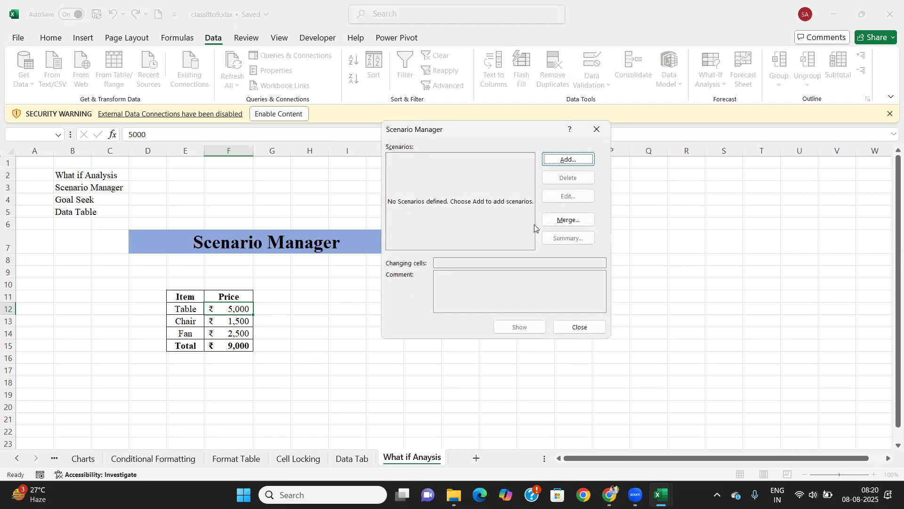
Add a scenario named Table that changes the Table price in F12 to 3000.
left_click(565, 163)
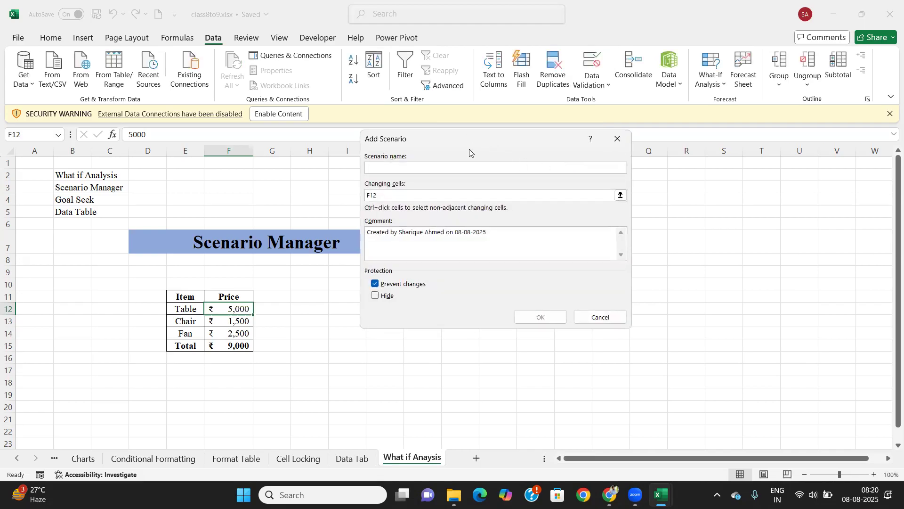
left_click_drag(469, 151, 483, 139)
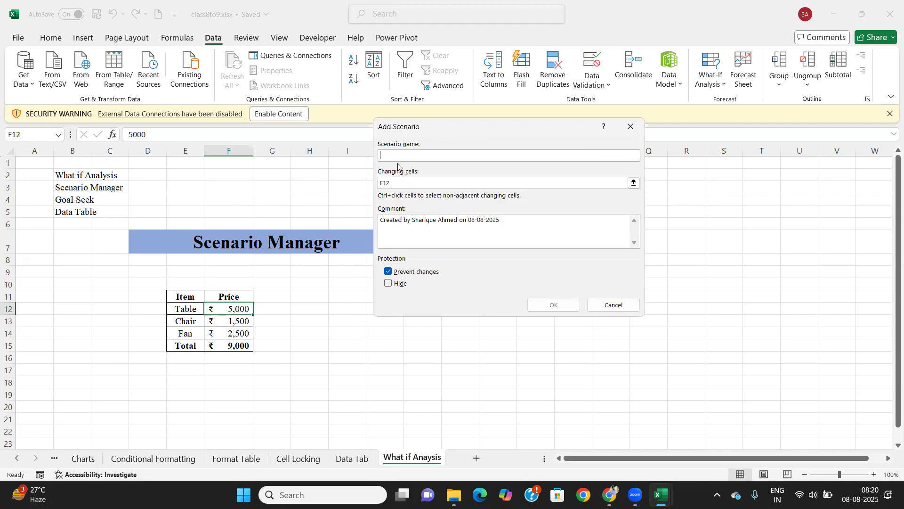
type("Table")
left_click(552, 304)
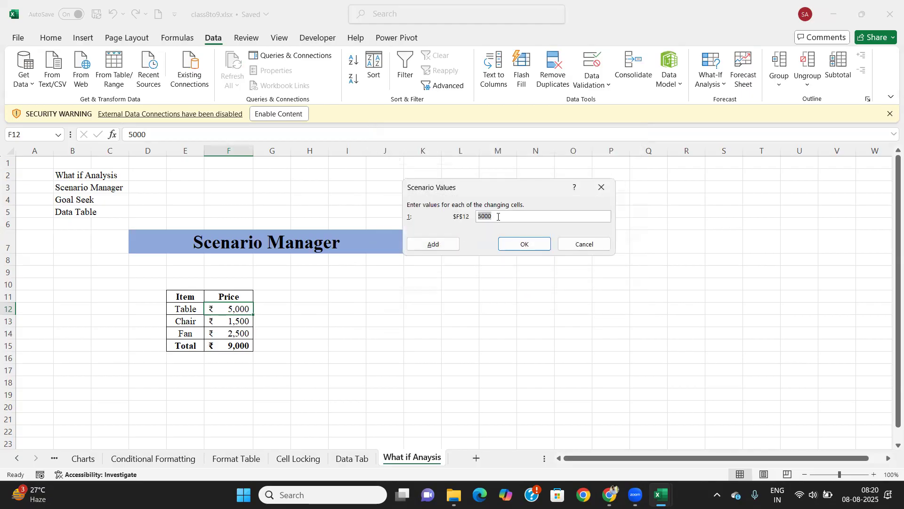
type("3000")
left_click(436, 244)
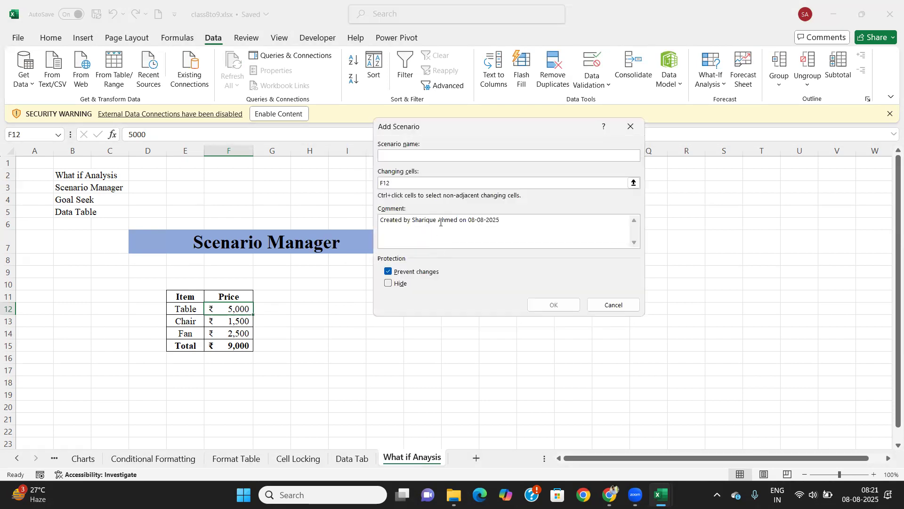
Add a scenario named Chair that changes the Chair price in F13 to 1000.
left_click(635, 183)
left_click(222, 320)
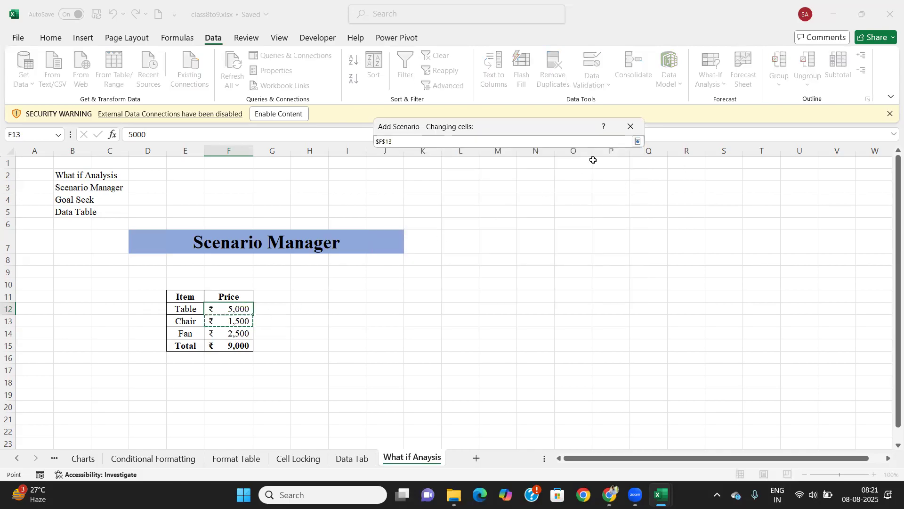
left_click(638, 142)
left_click(404, 155)
type("Chair")
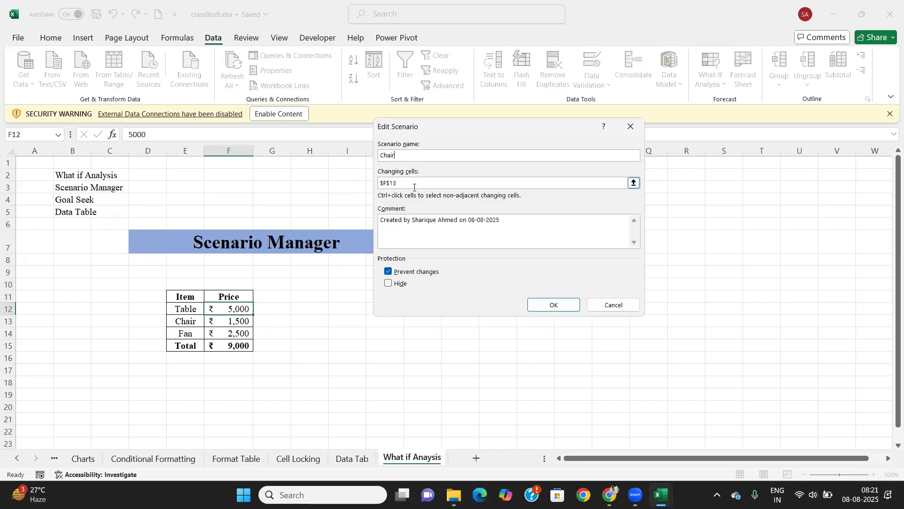
left_click(554, 306)
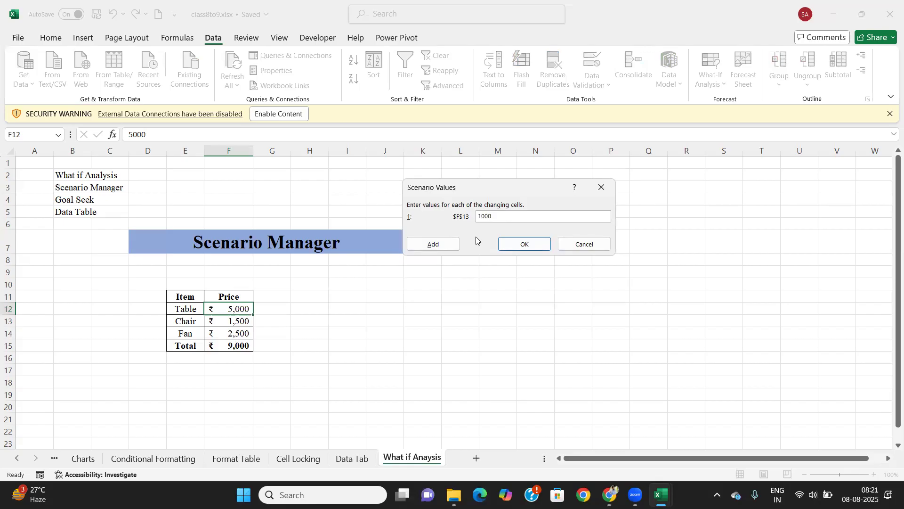
left_click(433, 244)
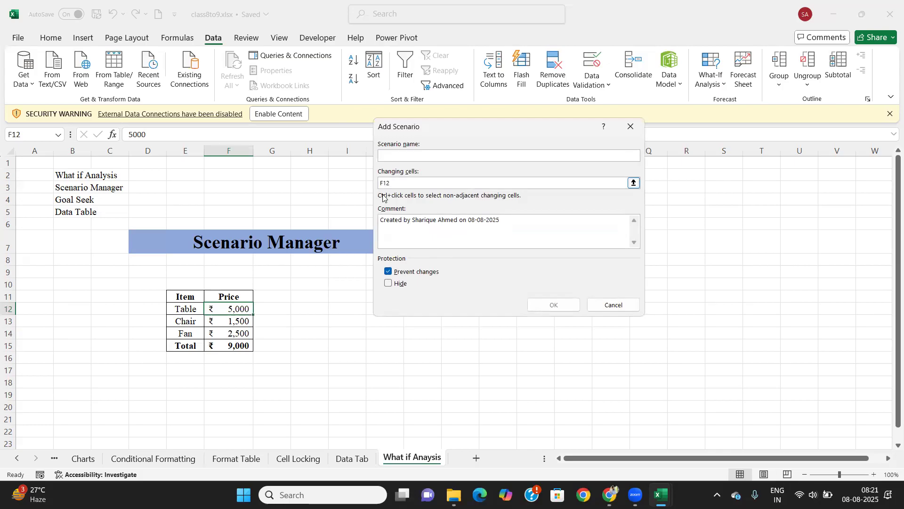
Add a scenario named Fan that changes the Fan price in F14 to 1900, and finish adding scenarios.
left_click(635, 184)
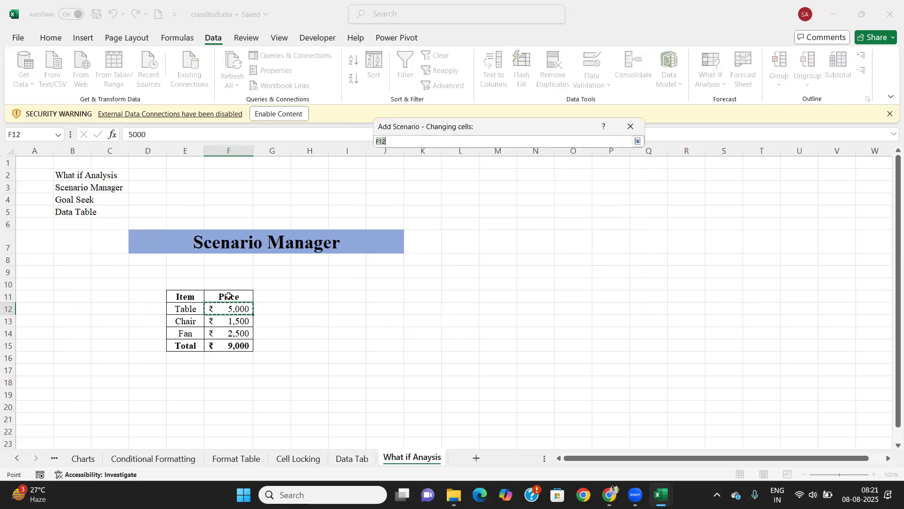
left_click(229, 333)
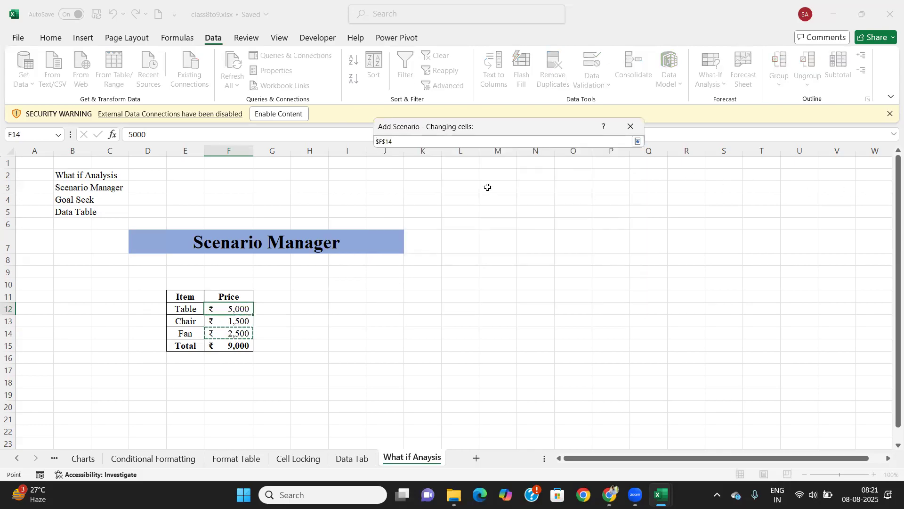
left_click(638, 141)
left_click(397, 158)
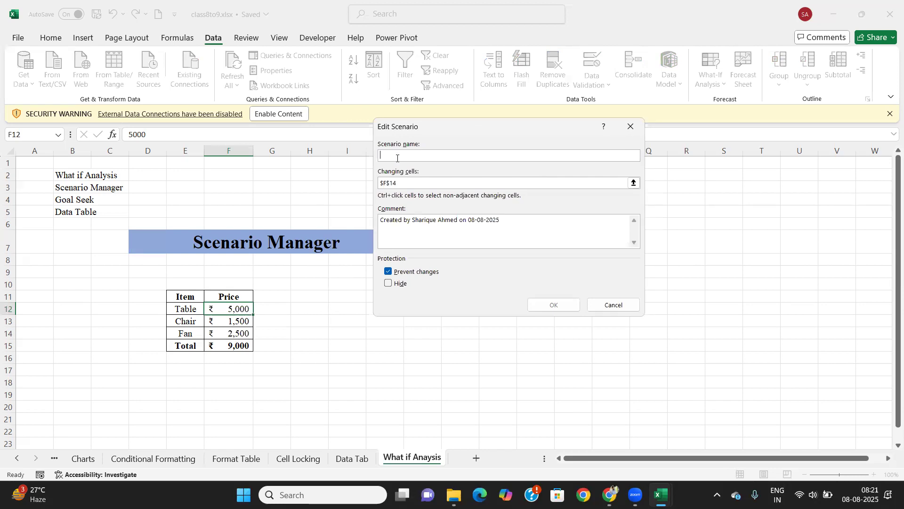
type("Fan")
left_click(542, 304)
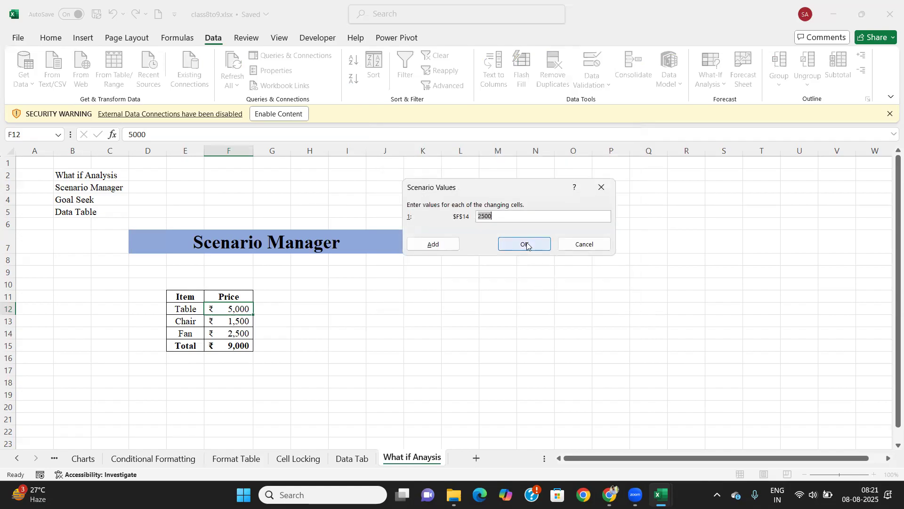
type("19")
left_click(530, 244)
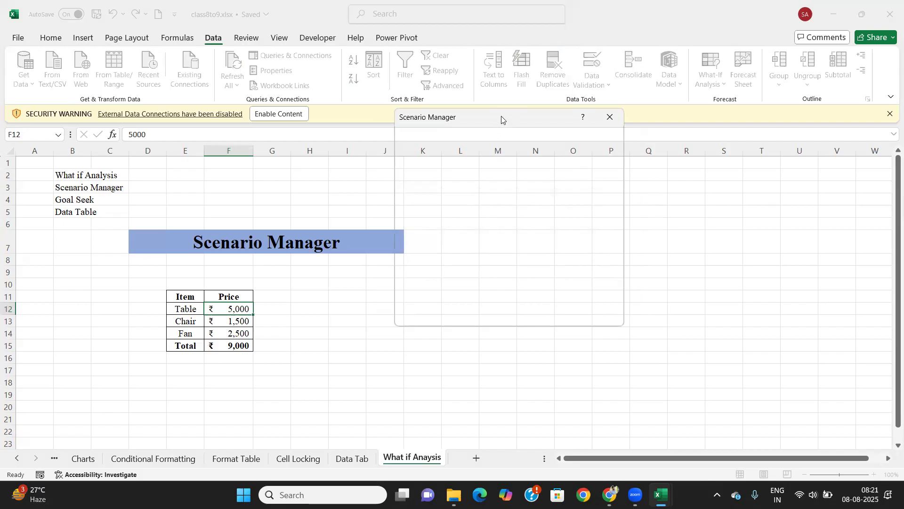
Show the Fan, Table and Chair scenarios one after another to apply their prices to the item table.
left_click_drag(501, 119, 455, 125)
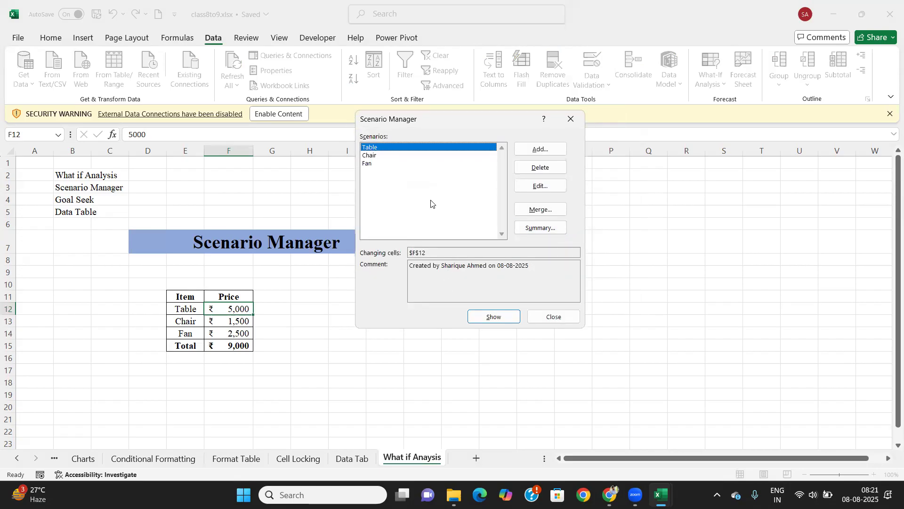
left_click(372, 156)
left_click(369, 164)
left_click(488, 319)
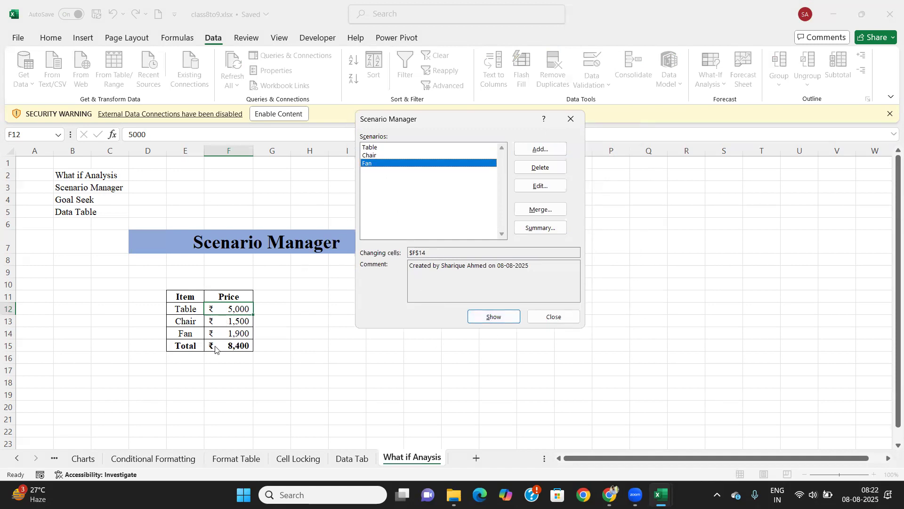
left_click(380, 149)
left_click(485, 318)
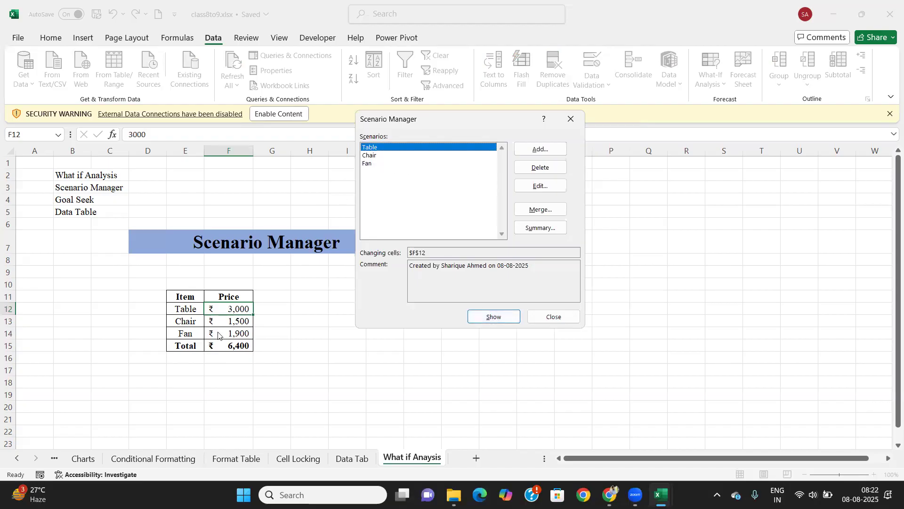
left_click(372, 156)
left_click(496, 315)
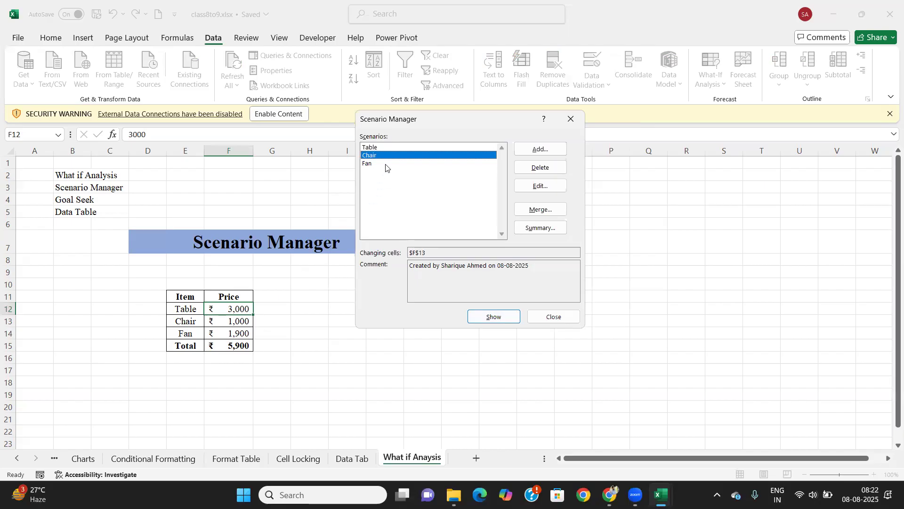
Delete the Table, Chair and Fan scenarios and close the Scenario Manager.
left_click(393, 146)
left_click(554, 169)
left_click(554, 170)
left_click(554, 169)
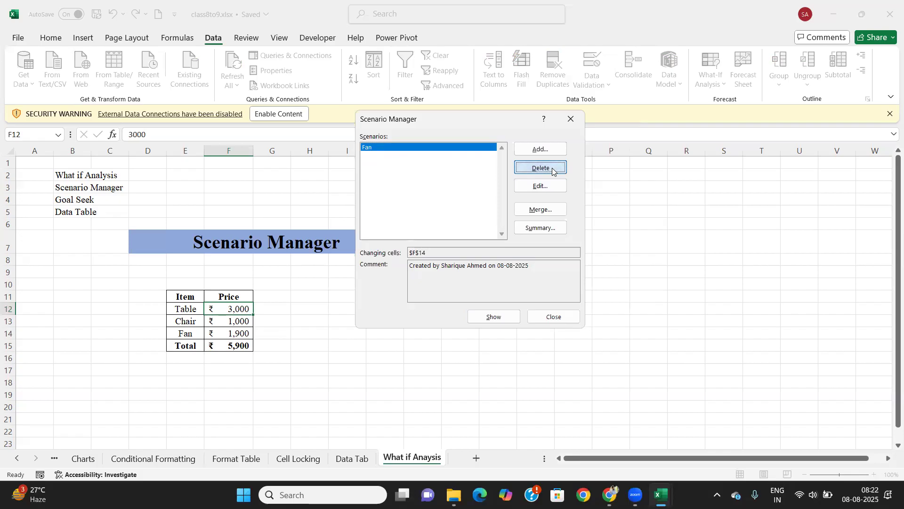
left_click(570, 120)
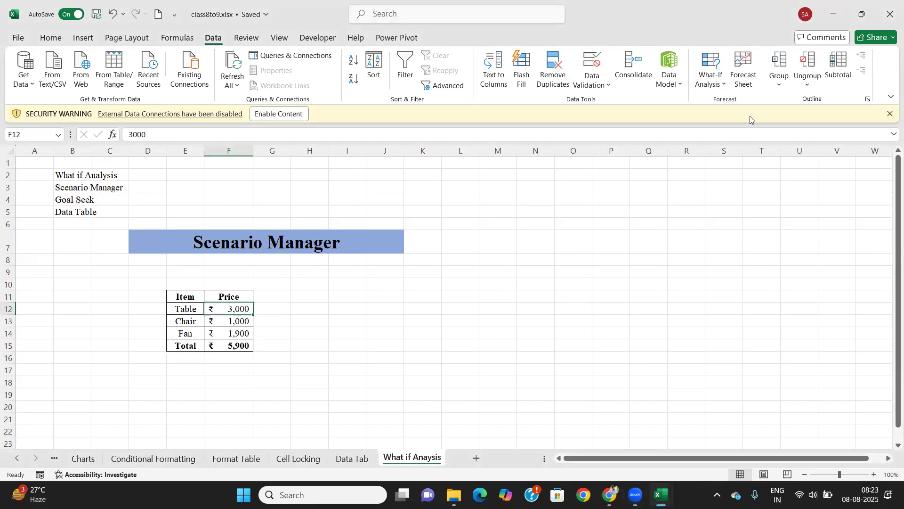
left_click(719, 86)
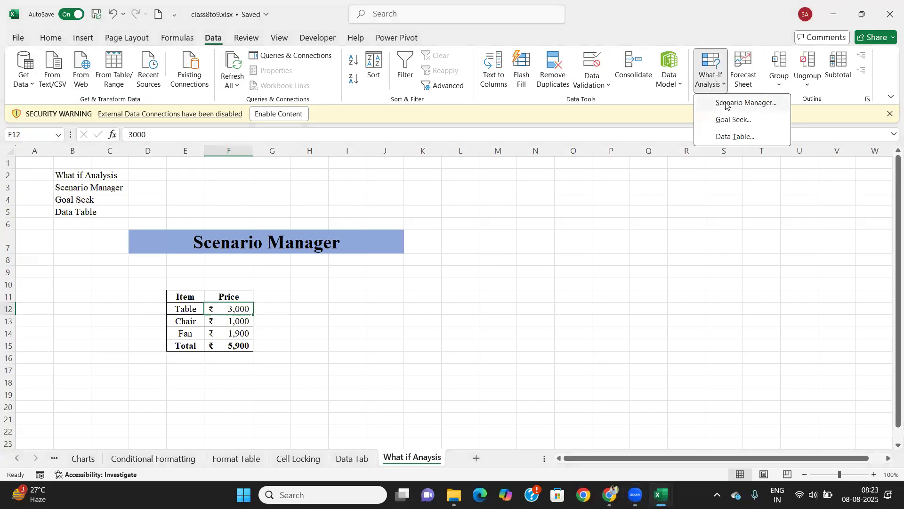
left_click(726, 106)
left_click_drag(430, 124, 500, 104)
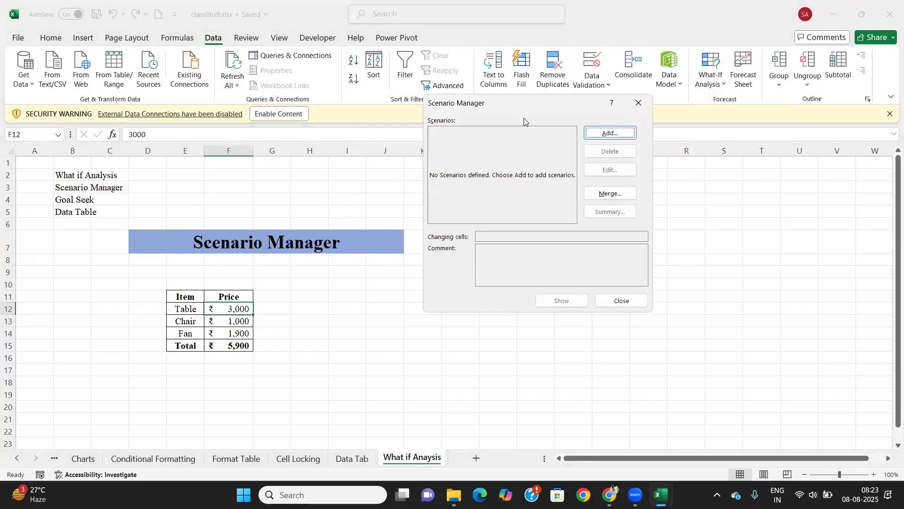
left_click(607, 134)
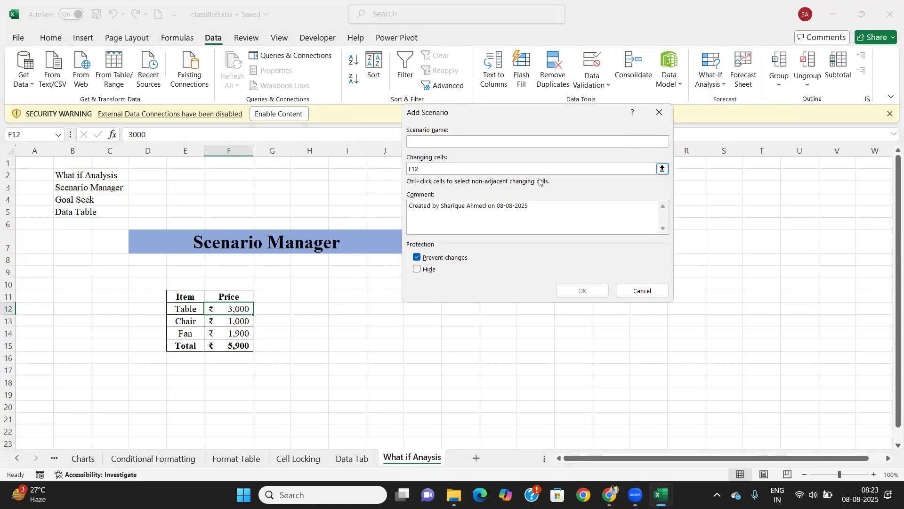
left_click(663, 169)
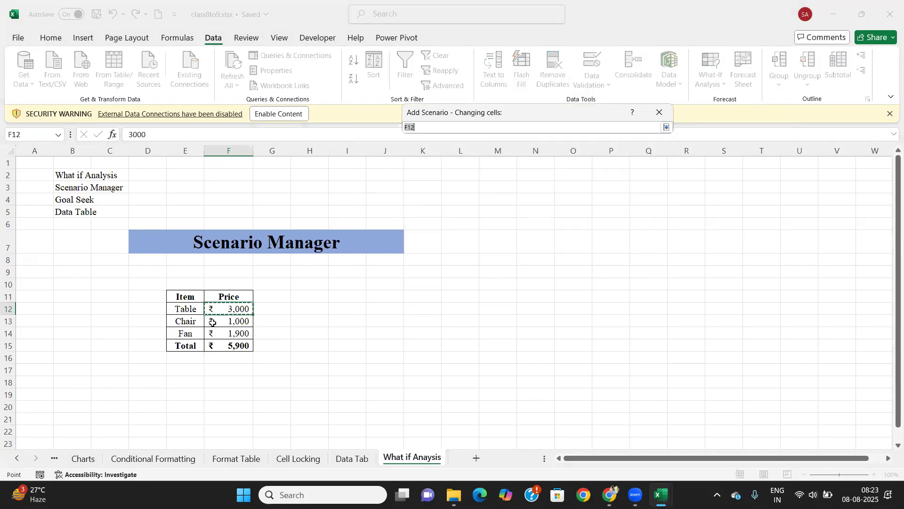
left_click_drag(226, 310, 223, 337)
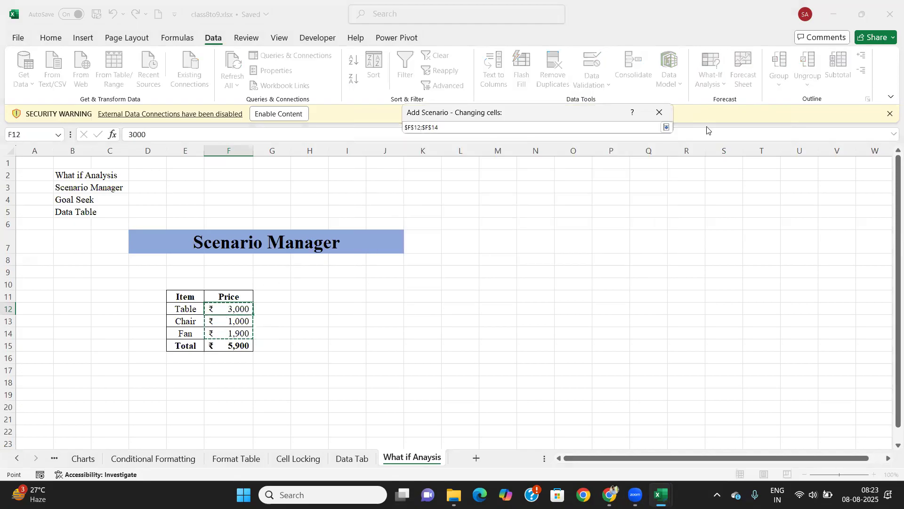
left_click(666, 127)
left_click(429, 143)
type("LOW")
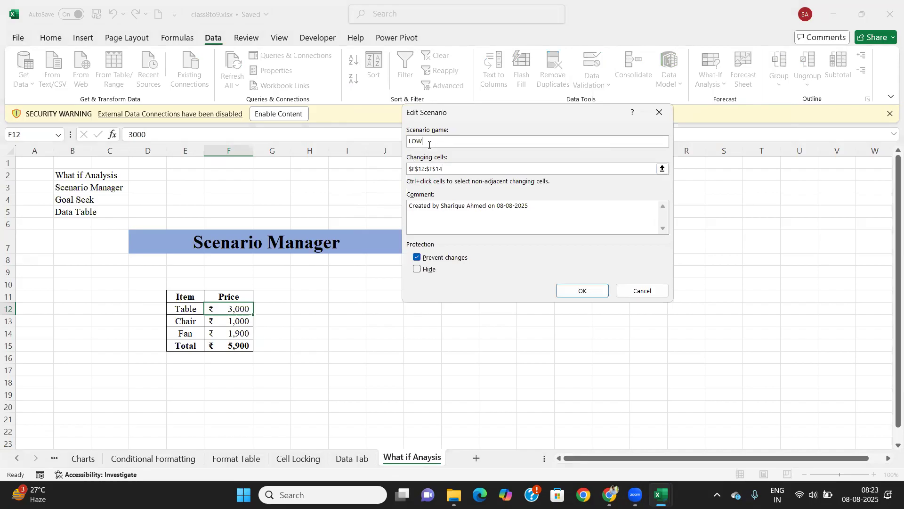
left_click(573, 292)
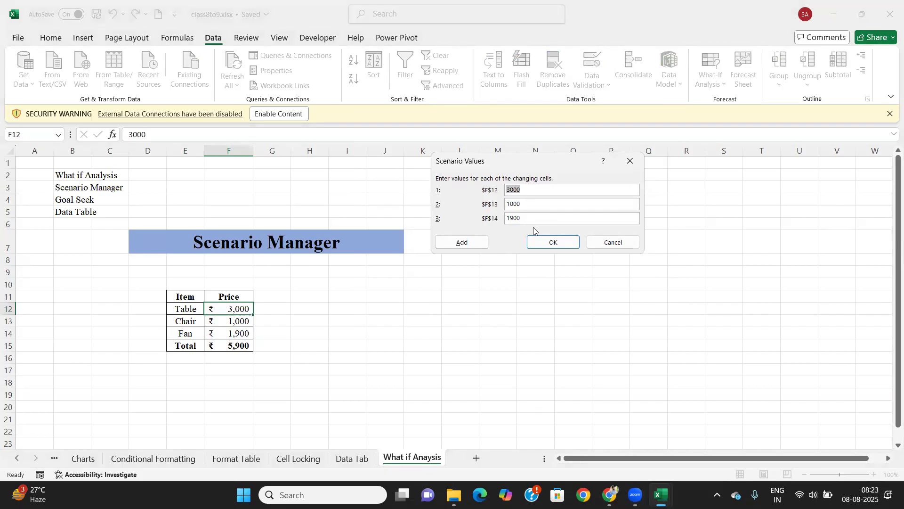
type("2000")
left_click(614, 243)
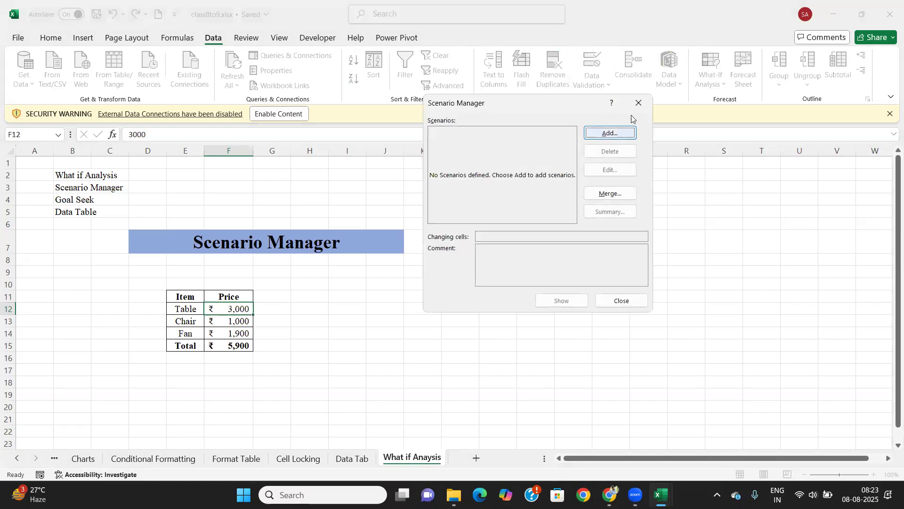
left_click(638, 104)
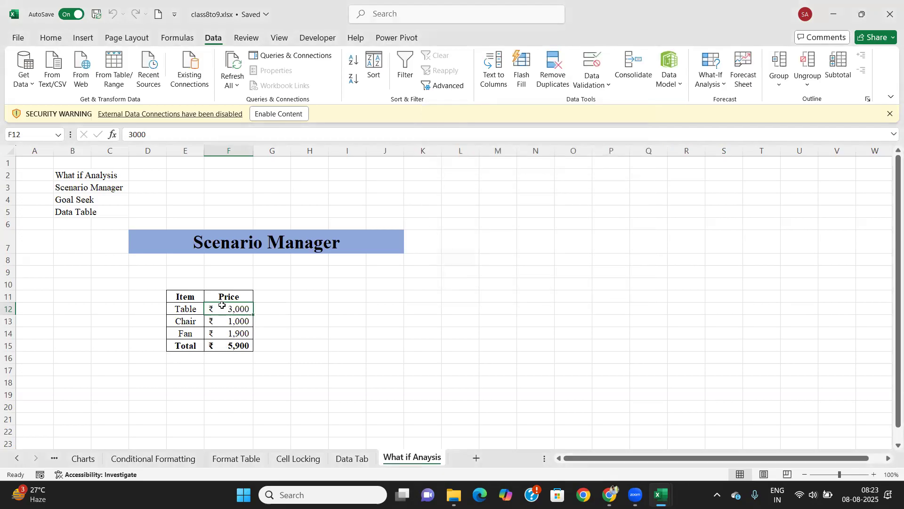
Set the base prices in F12:F14 to 5000 for Table, 1500 for Chair and 2500 for Fan.
type("5000")
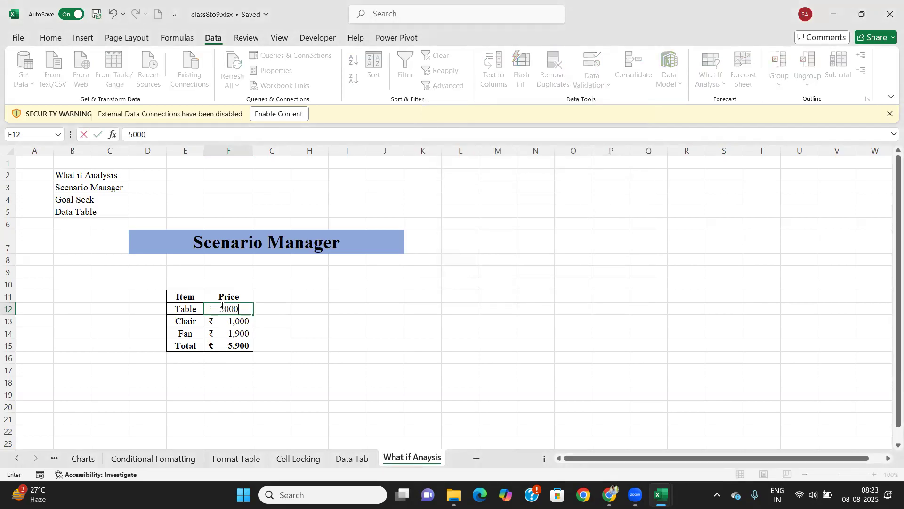
key("Return")
type("1500")
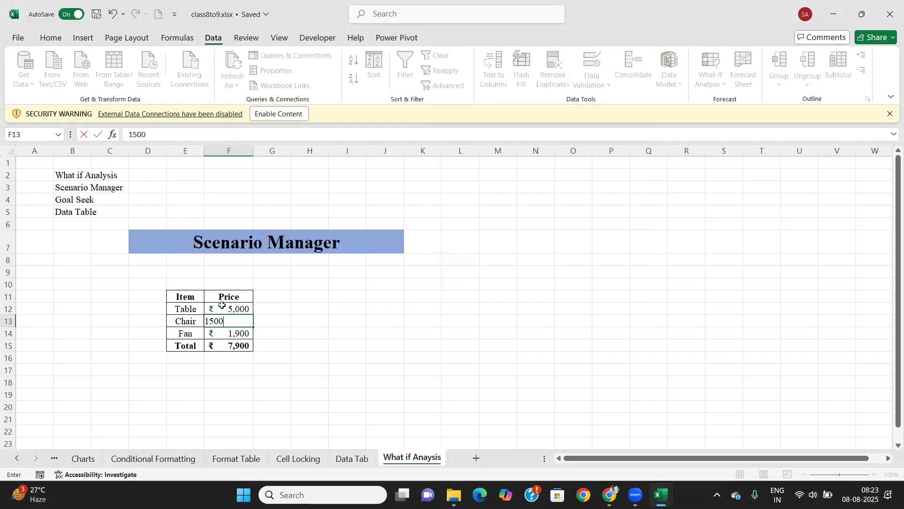
key("Return")
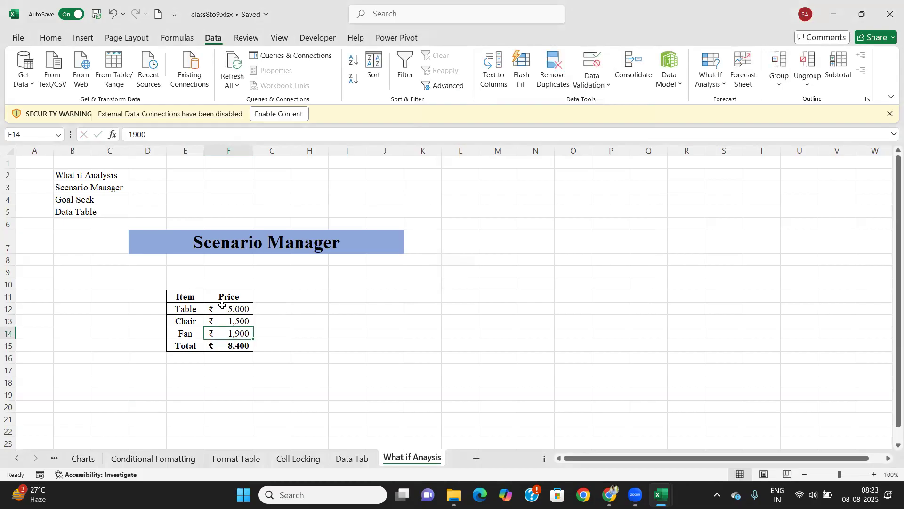
type("2,5")
type("00")
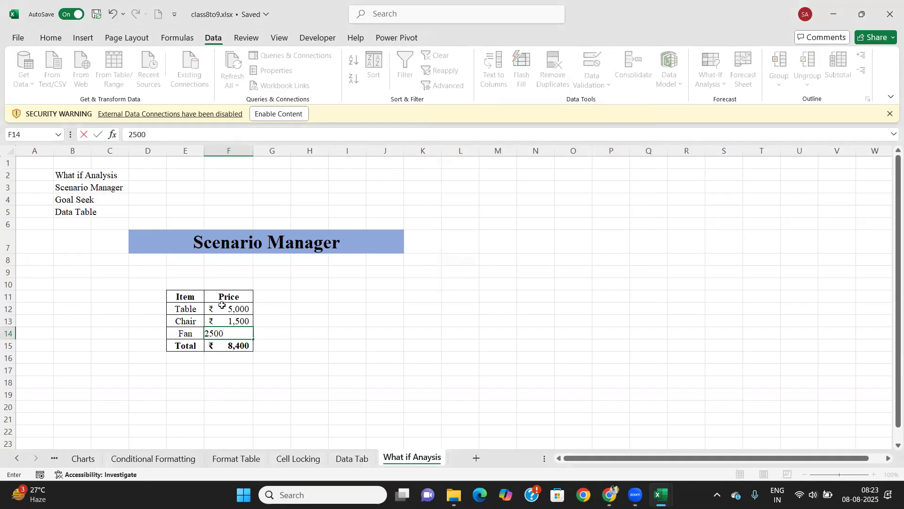
key("Tab")
Create a scenario named LOW in Scenario Manager with the item prices F12:F14 as its changing cells.
left_click_drag(222, 307, 224, 333)
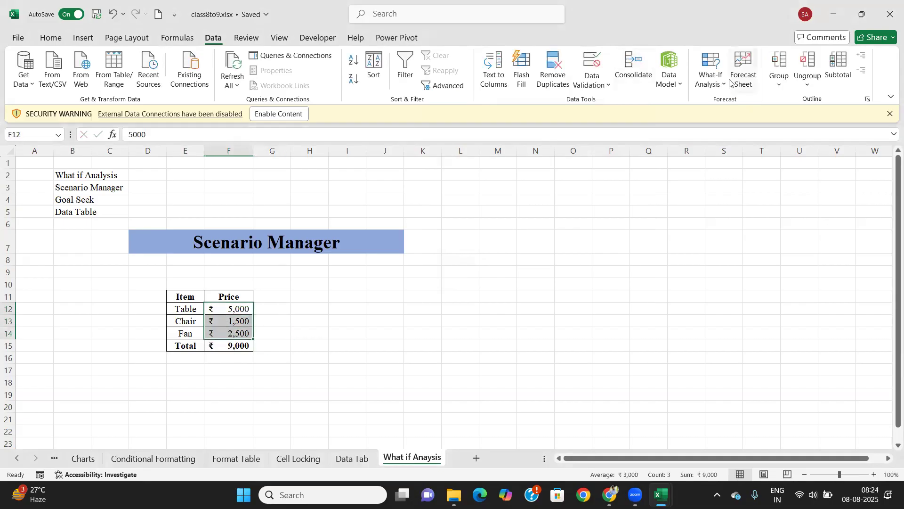
left_click(711, 75)
left_click(735, 102)
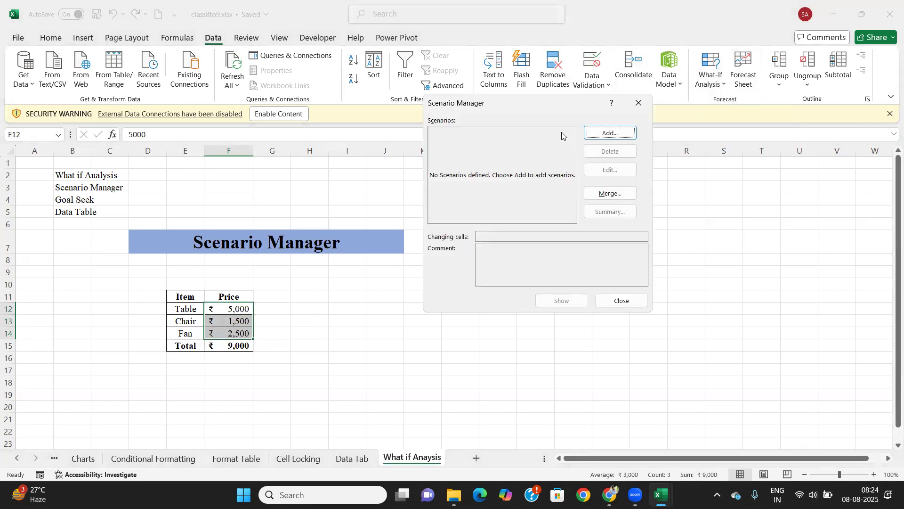
left_click(611, 133)
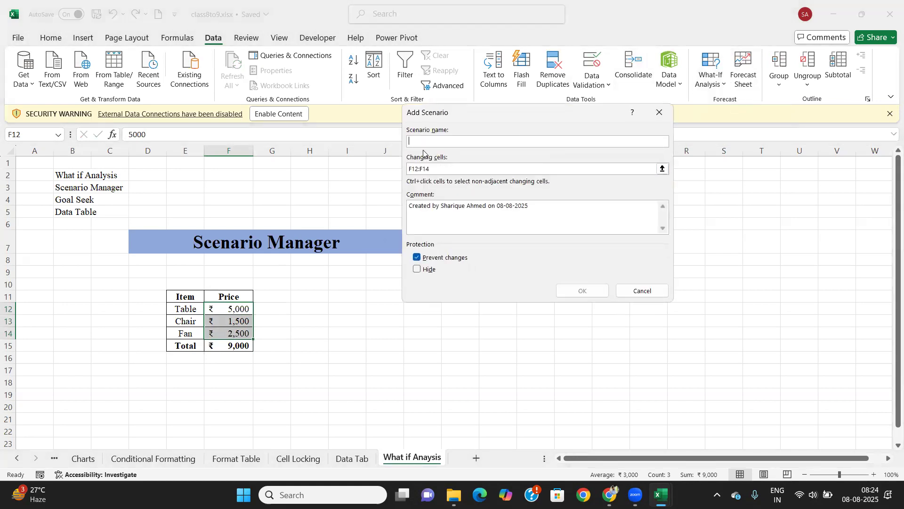
type("LOW")
left_click(588, 291)
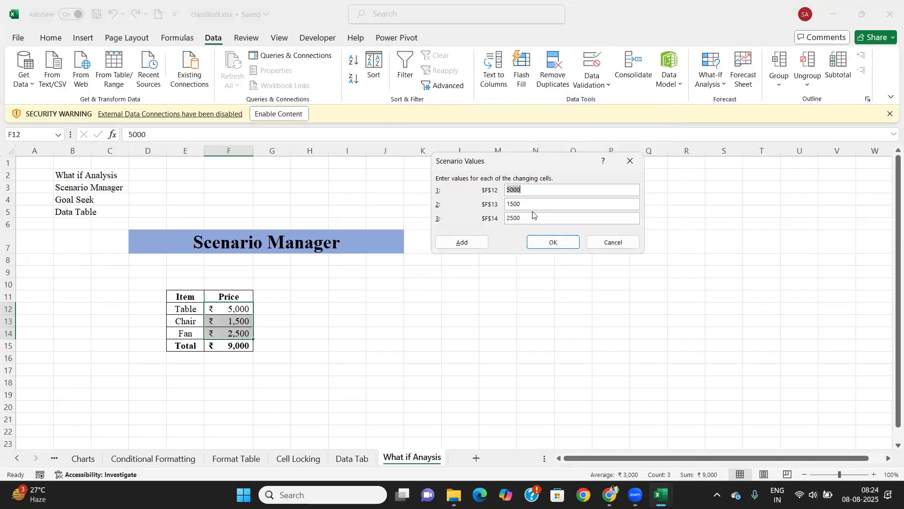
Set the LOW scenario's values to 3000 for F12, 1000 for F13 and 1900 for F14.
left_click_drag(528, 159, 507, 180)
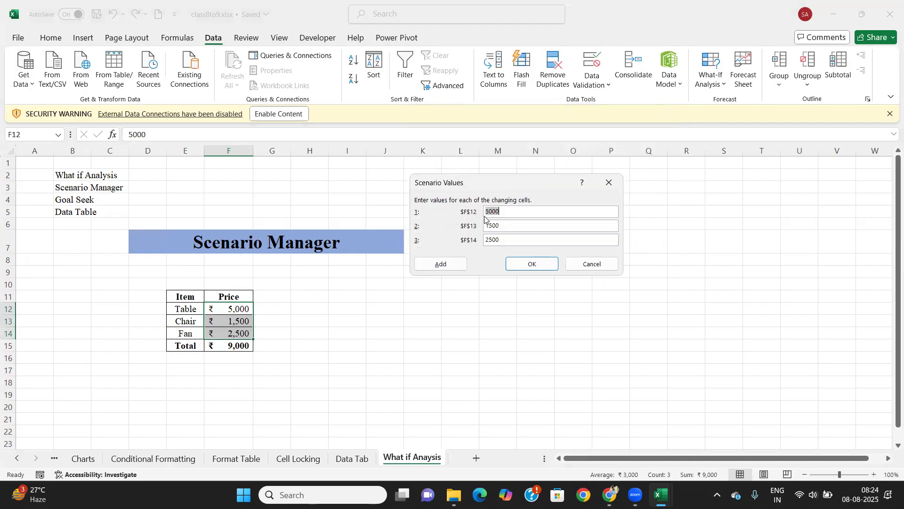
type("3000")
key("Tab")
type("1000")
key("Tab")
type("1900")
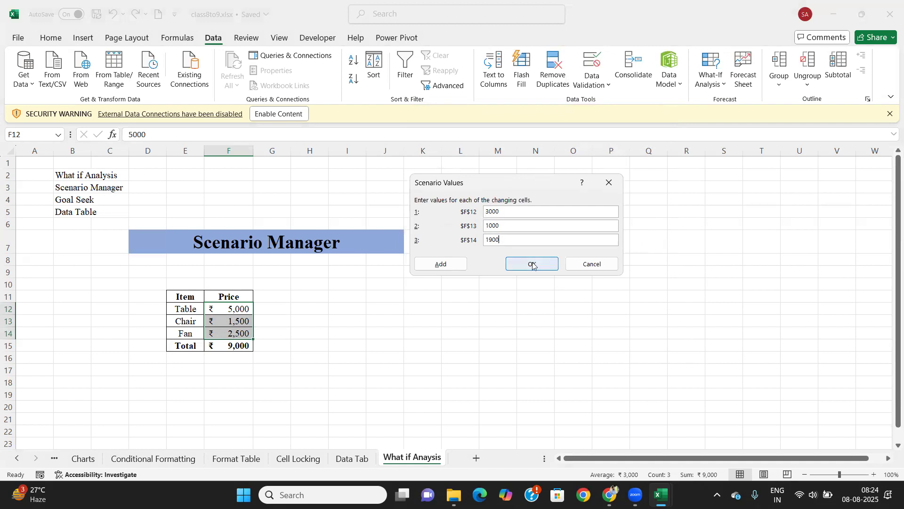
left_click(511, 269)
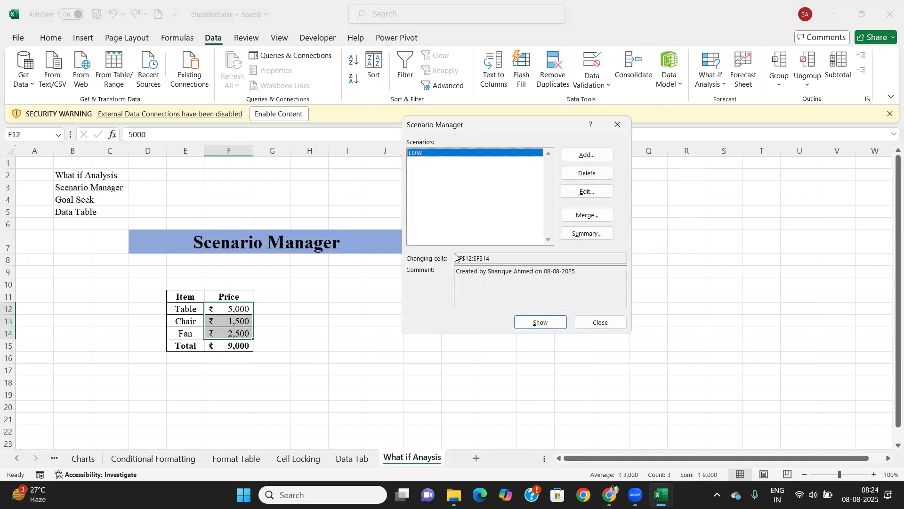
Add a scenario named Medium that changes F12 to 4500, F13 to 1300 and F14 to 2300.
left_click(594, 156)
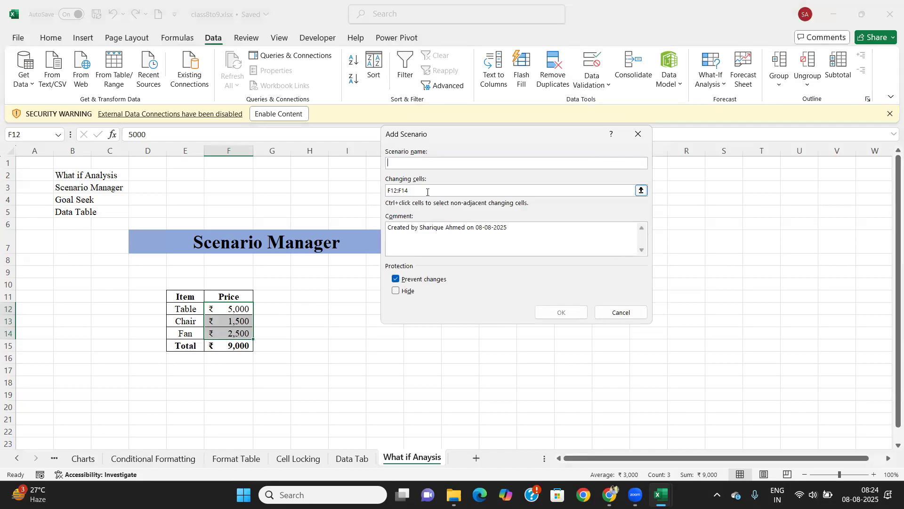
type("Mediuy")
key("BackSpace")
type("m")
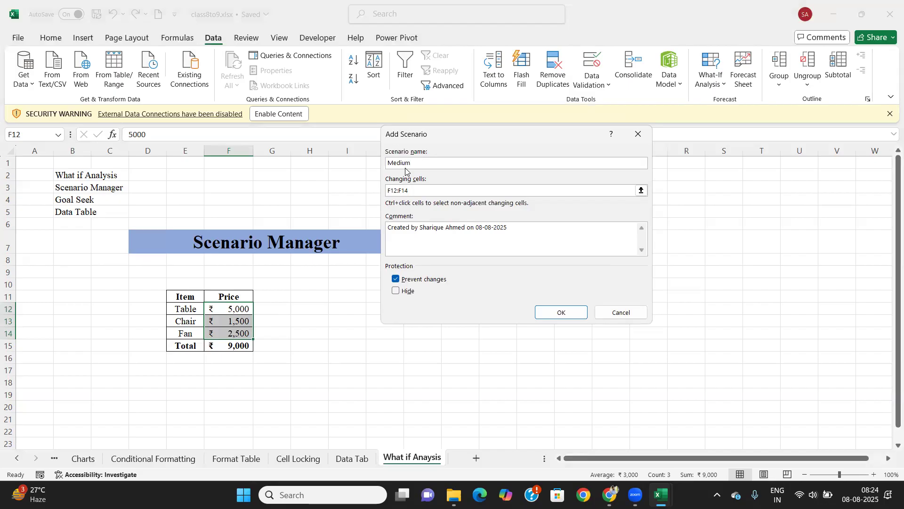
left_click(558, 312)
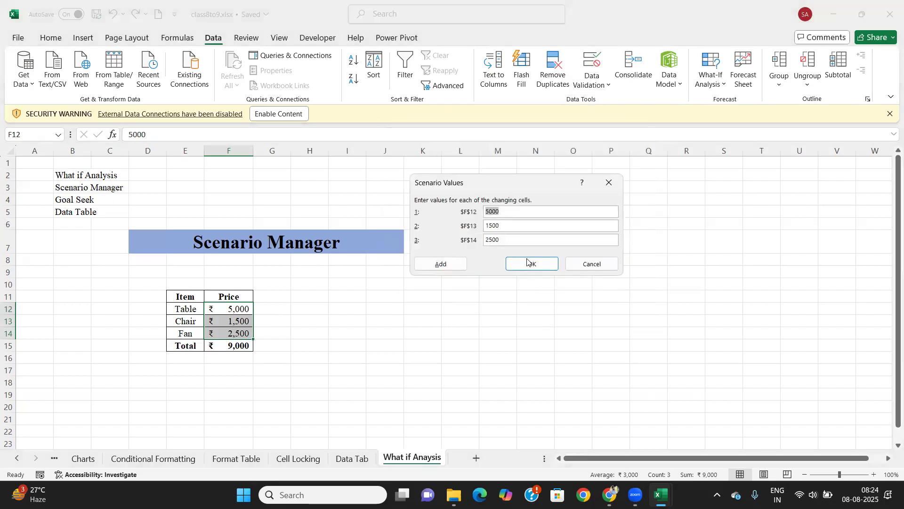
type("4500")
key("Tab")
type("130")
key("Tab")
type("2300")
left_click(521, 265)
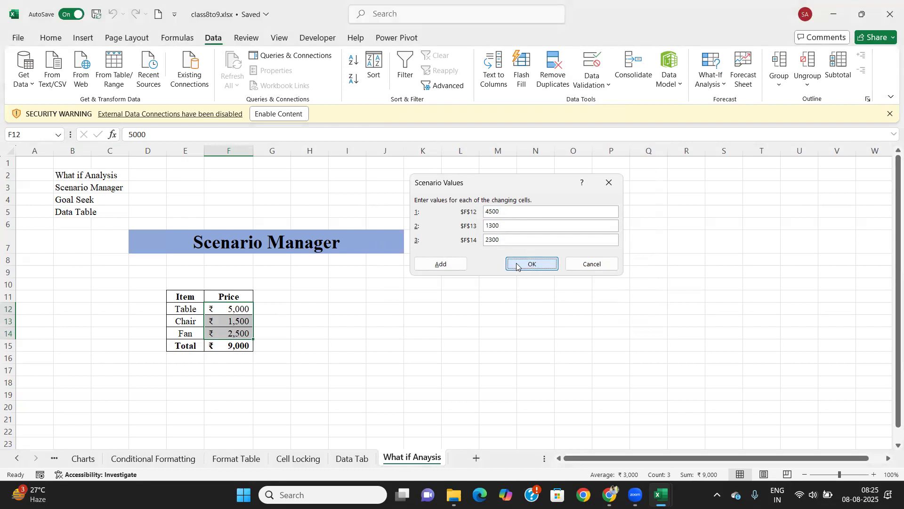
Add a scenario named HIGH that changes F12 to 6000, F13 to 2000 and F14 to 3200.
left_click(578, 155)
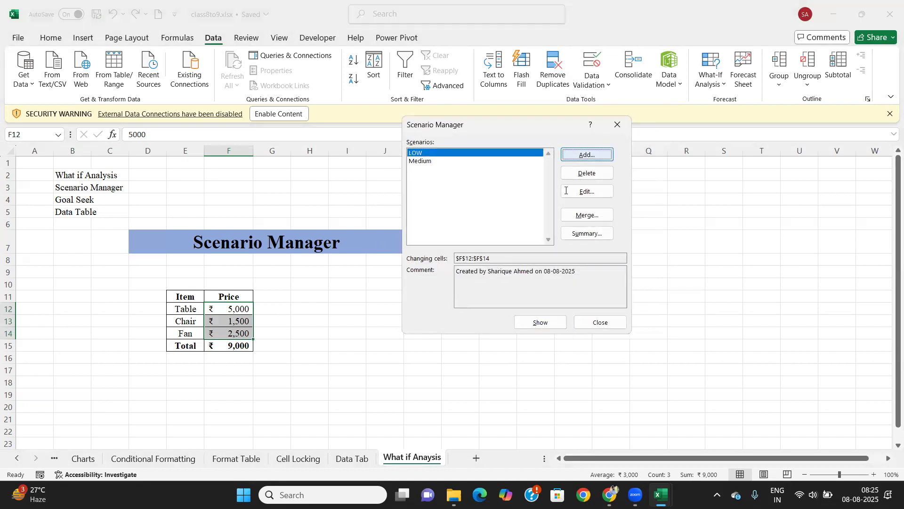
type("Hi")
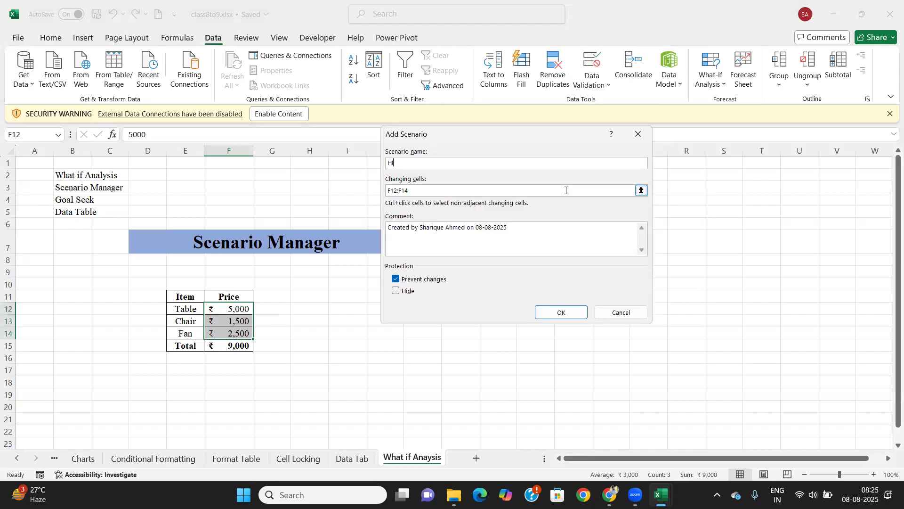
left_click(551, 312)
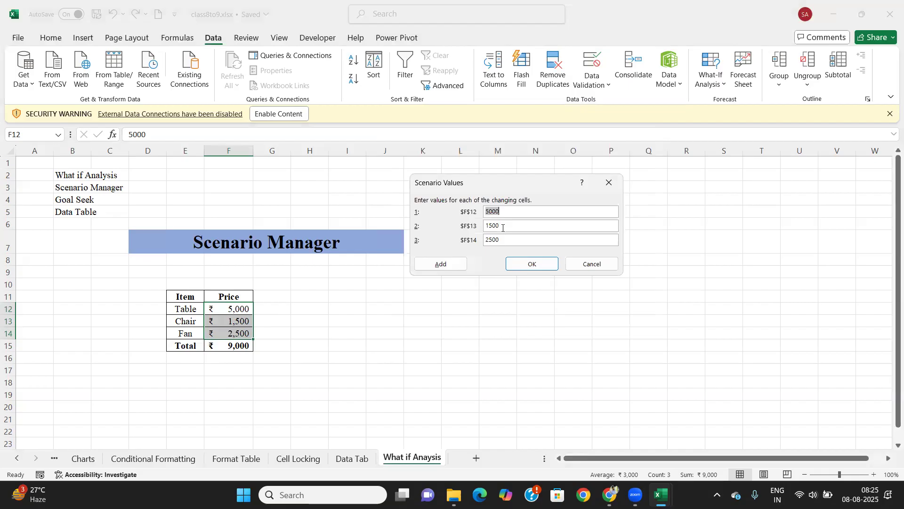
type("60")
key("Tab")
type("2000")
key("Tab")
type("3200")
left_click(510, 264)
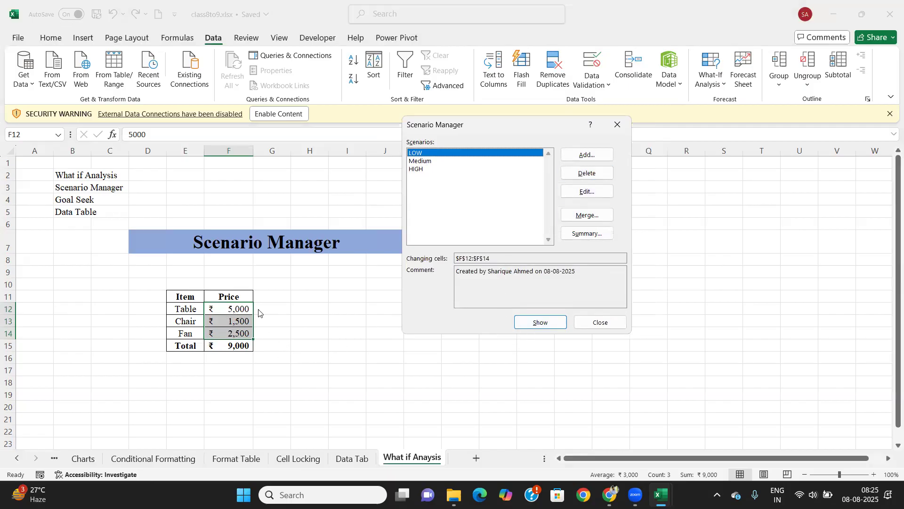
Show the LOW, Medium and HIGH scenarios one after another on the price table, and close the Scenario Manager.
left_click(532, 325)
left_click(432, 161)
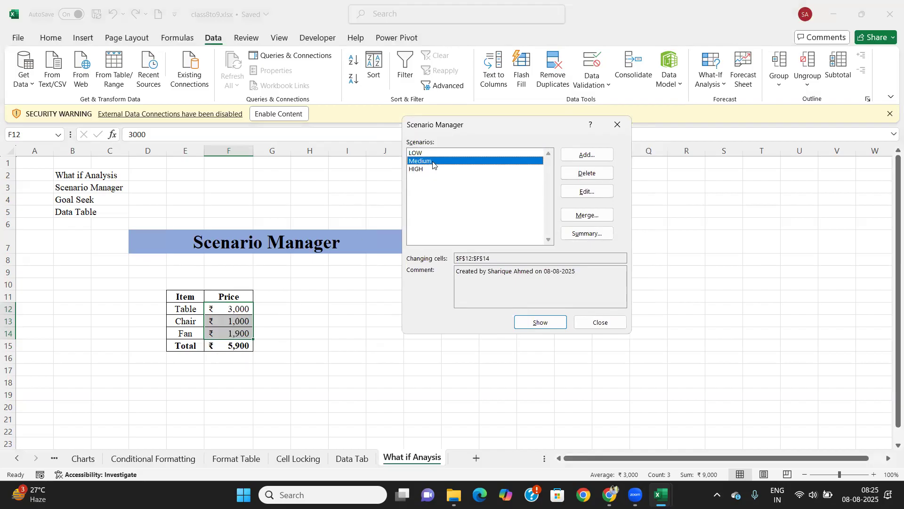
left_click(539, 323)
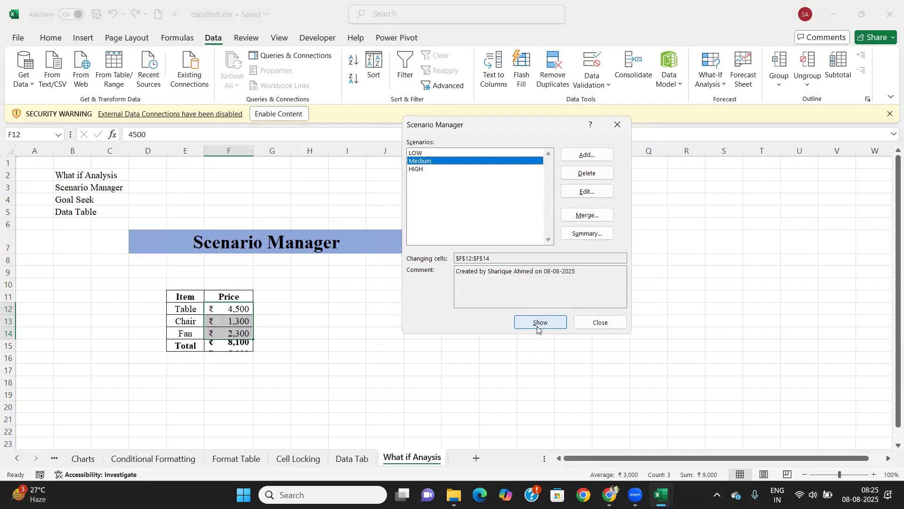
left_click(417, 170)
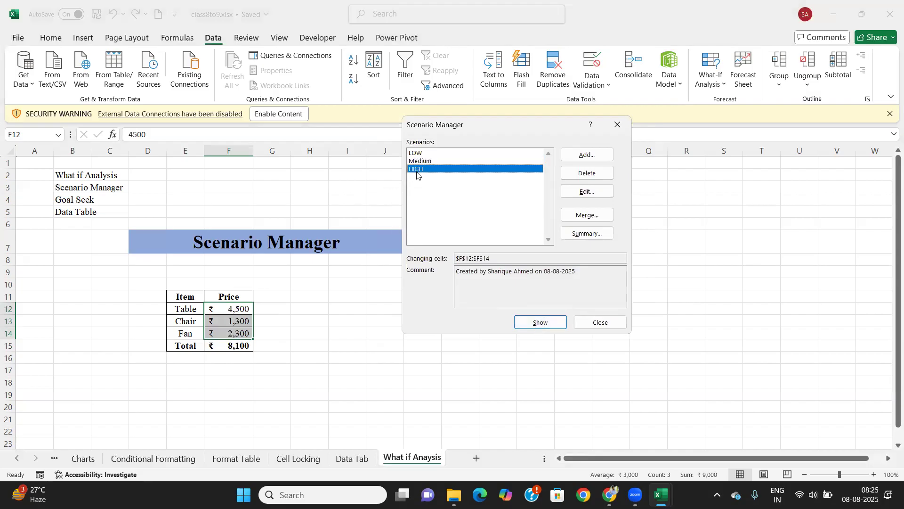
left_click(530, 322)
left_click(620, 126)
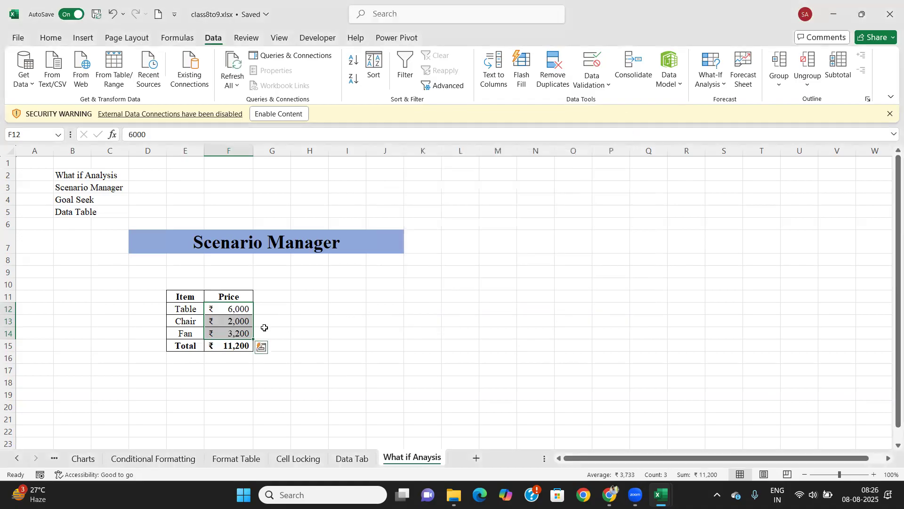
Restore the base prices in the price table: 5000 in F12, 1500 in F13 and 2500 in F14.
left_click(228, 309)
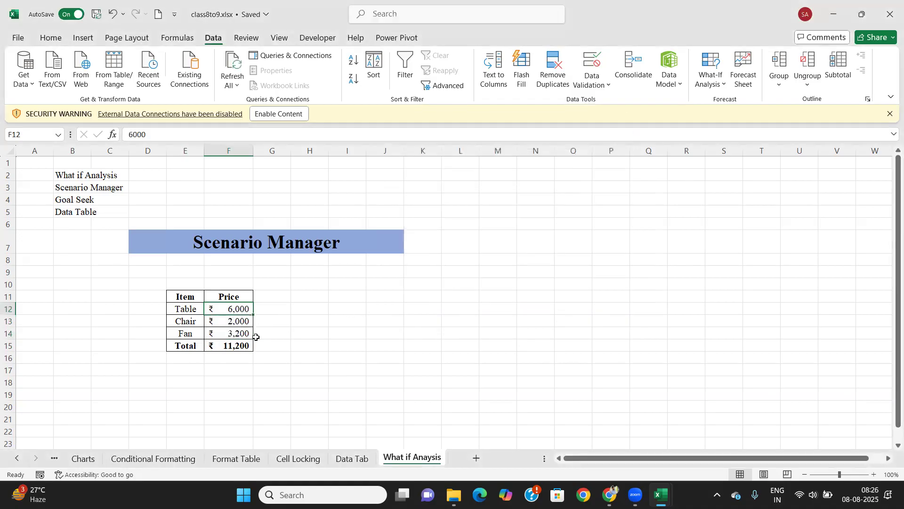
type("5000")
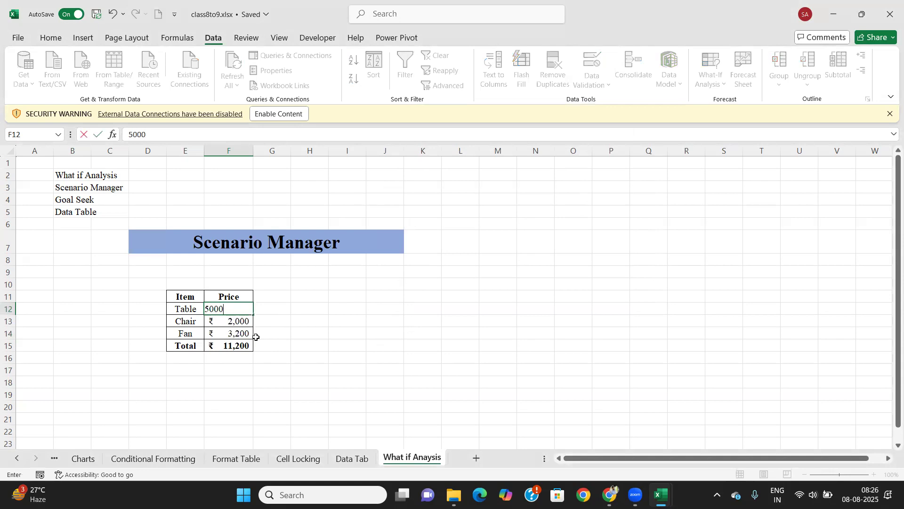
key("Return")
type("25")
key("BackSpace")
key("BackSpace")
type("1500")
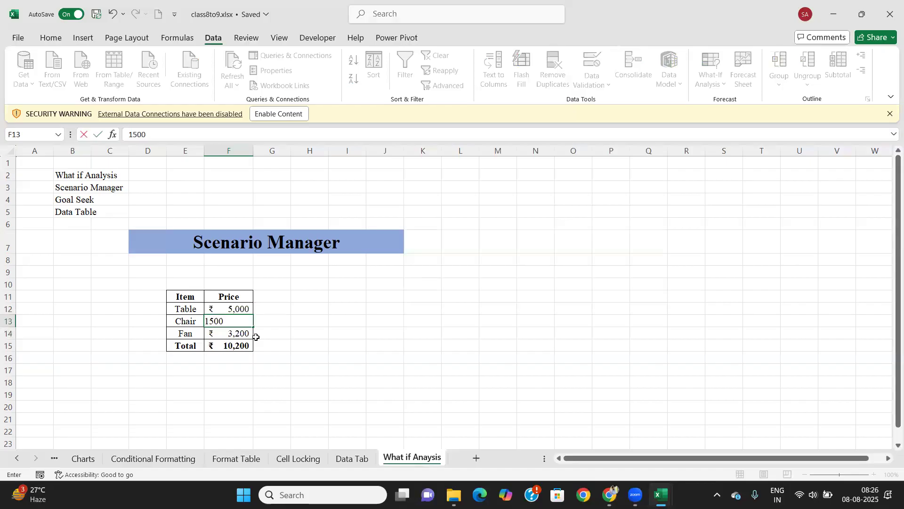
key("Return")
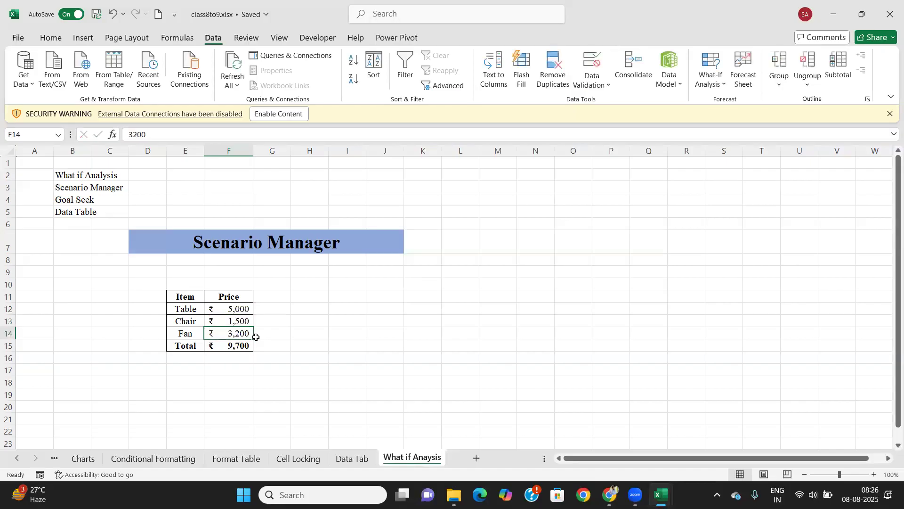
type("2500")
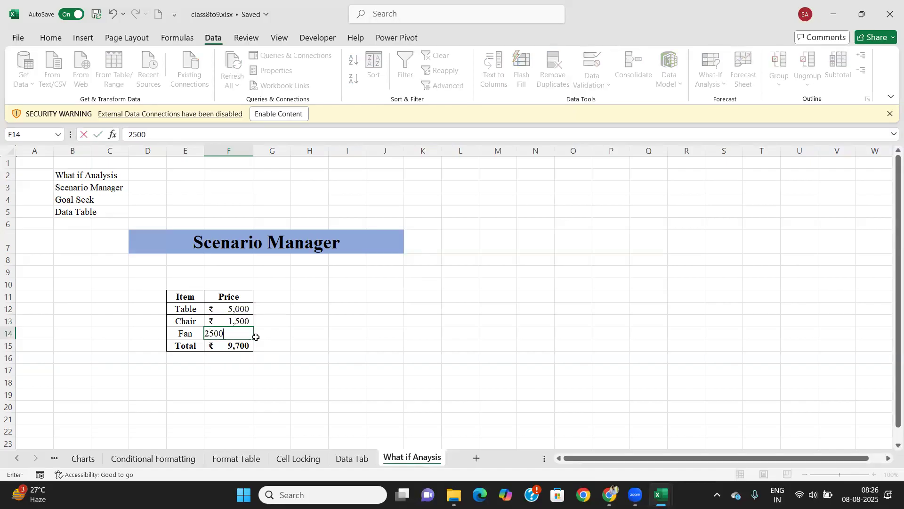
key("Tab")
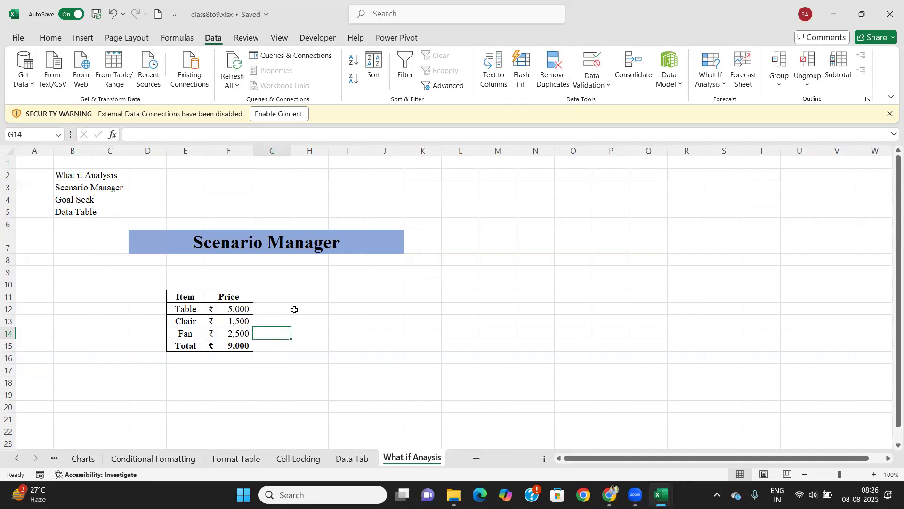
Create a scenario summary report from the Scenario Manager with F15 as the result cell.
left_click(826, 418)
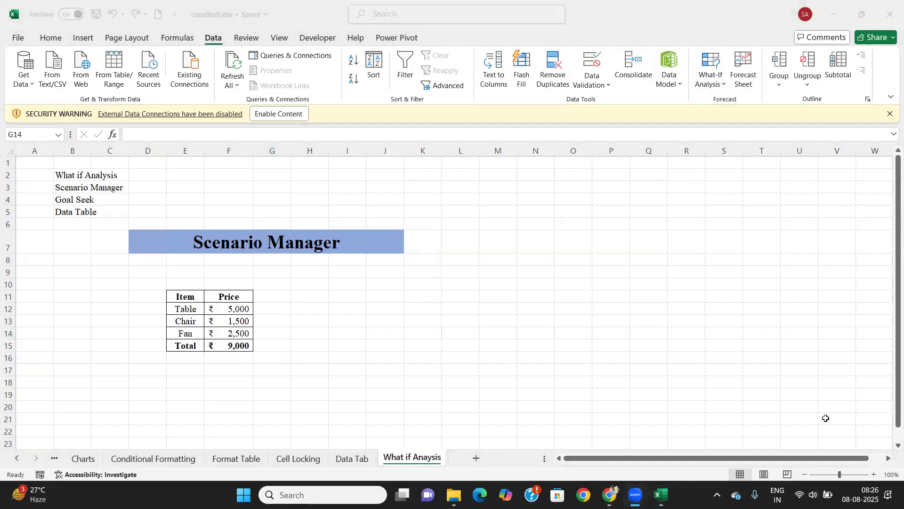
left_click(290, 330)
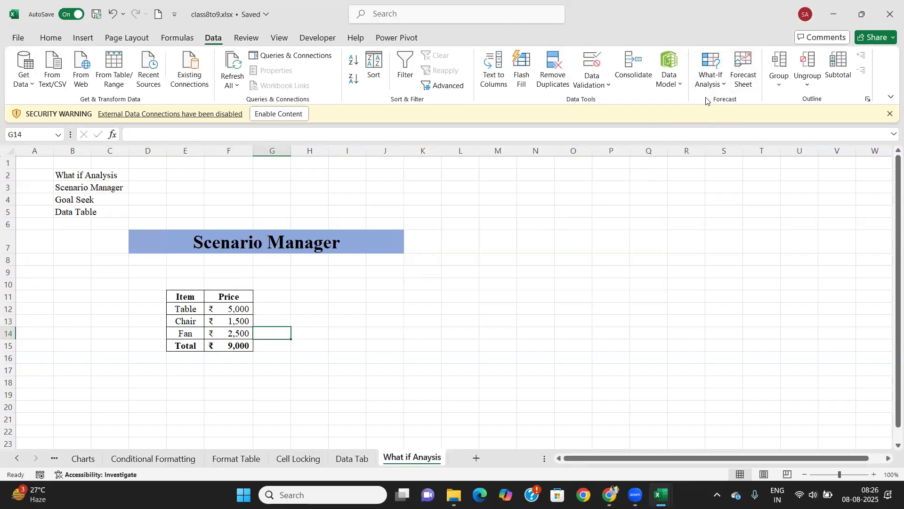
left_click(711, 75)
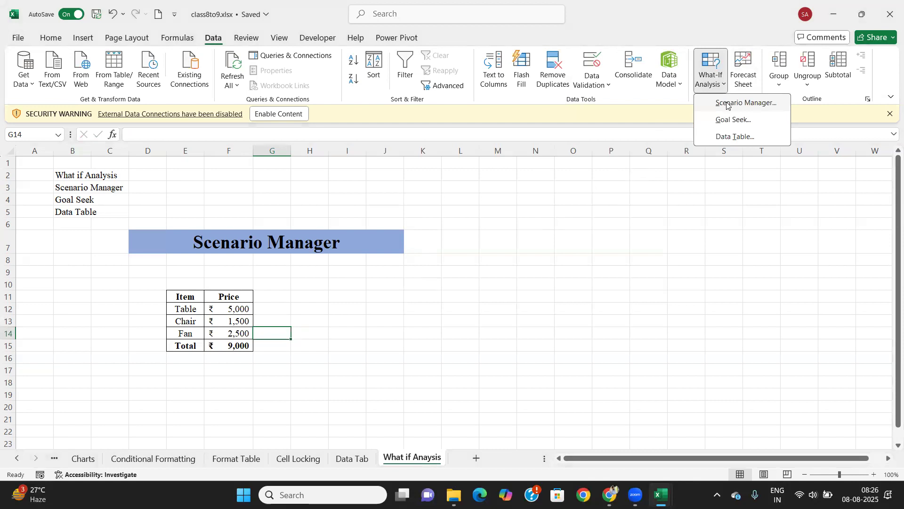
left_click(727, 103)
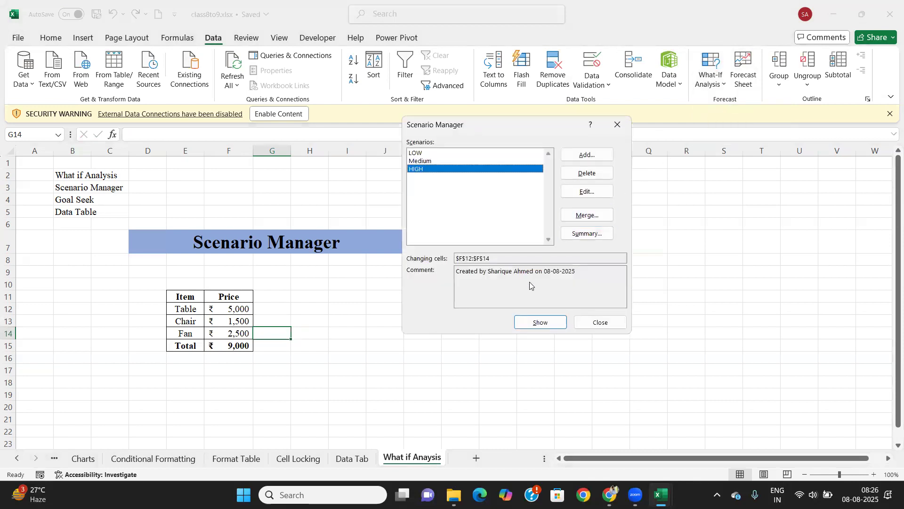
left_click(579, 235)
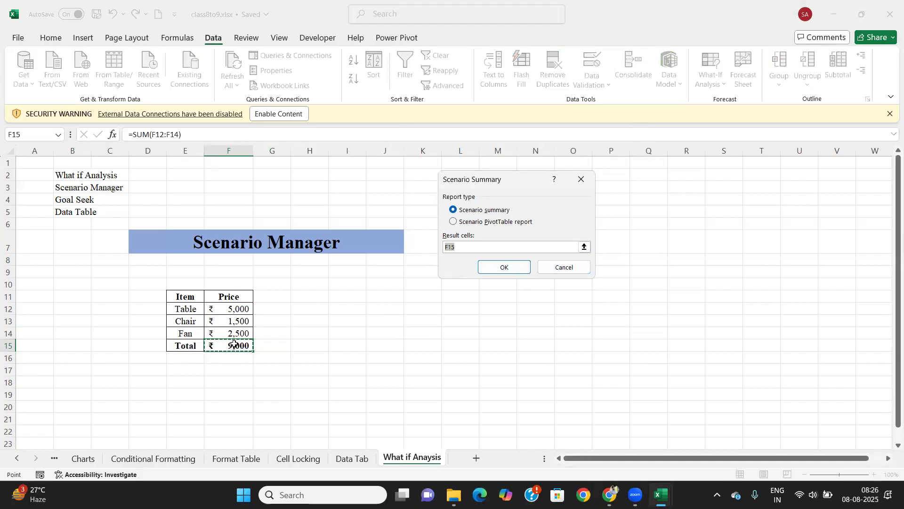
left_click(502, 268)
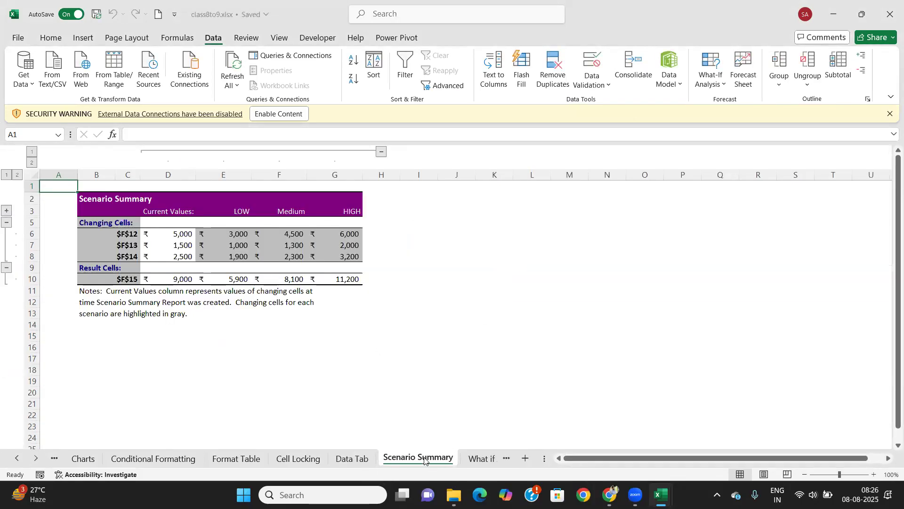
Relabel the report's changing cells as Table in C6, Chair in C7 and Fan in C8.
left_click(122, 235)
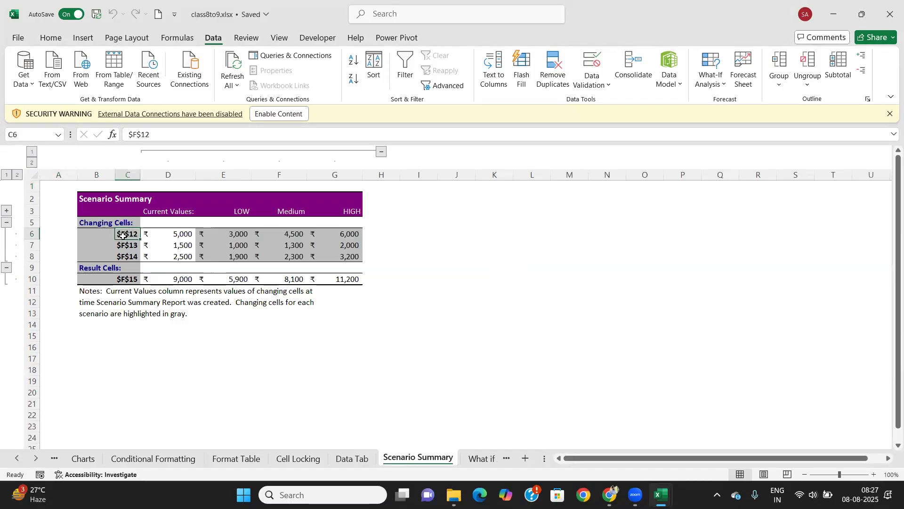
left_click_drag(158, 136, 122, 134)
type("Table")
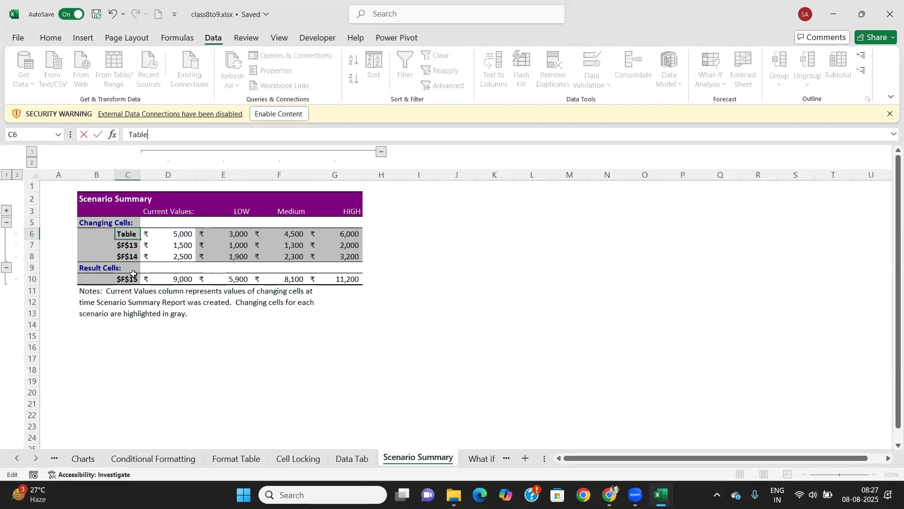
key("Return")
left_click_drag(155, 135, 119, 136)
type("Chair")
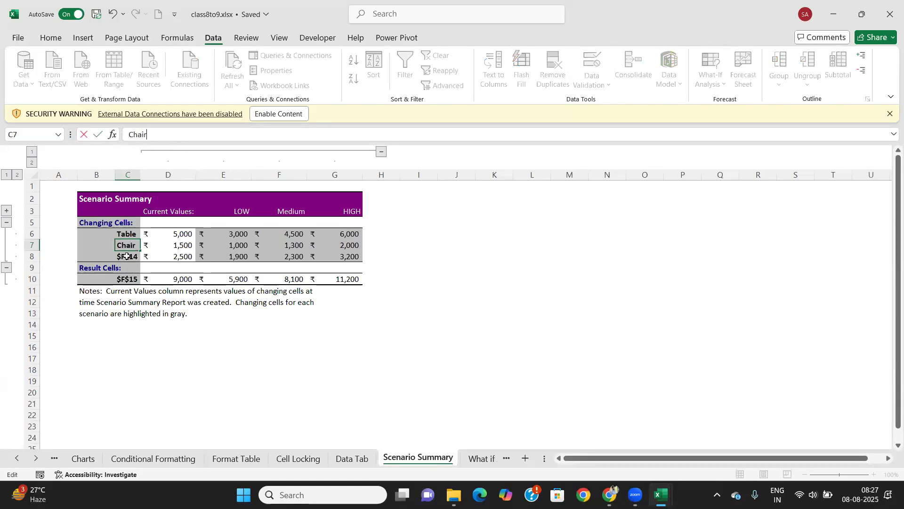
key("Return")
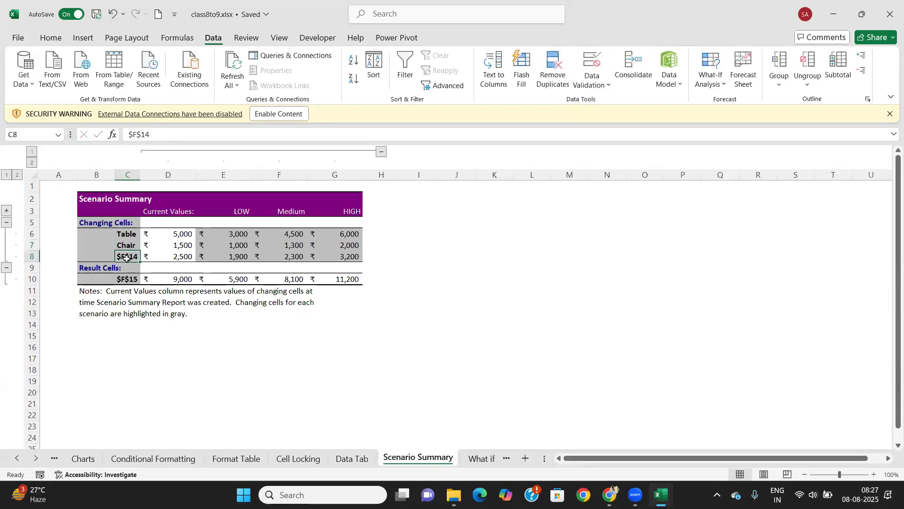
left_click_drag(152, 135, 115, 133)
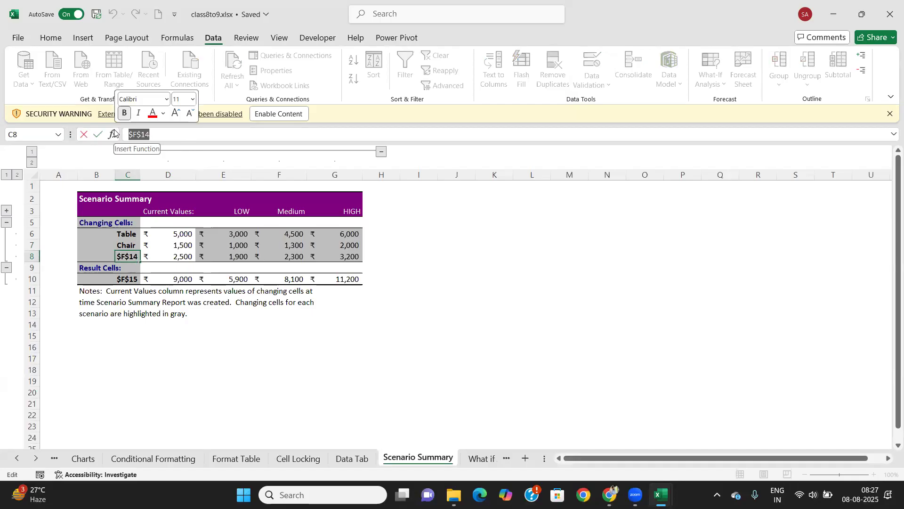
type("Fa")
key("Return")
Relabel the report's result cell in C10 as Total.
key("Return")
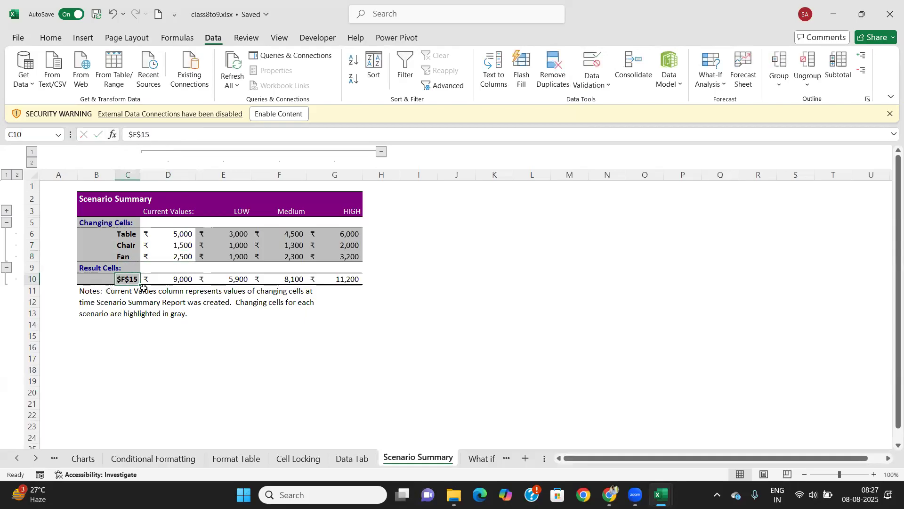
type("Total")
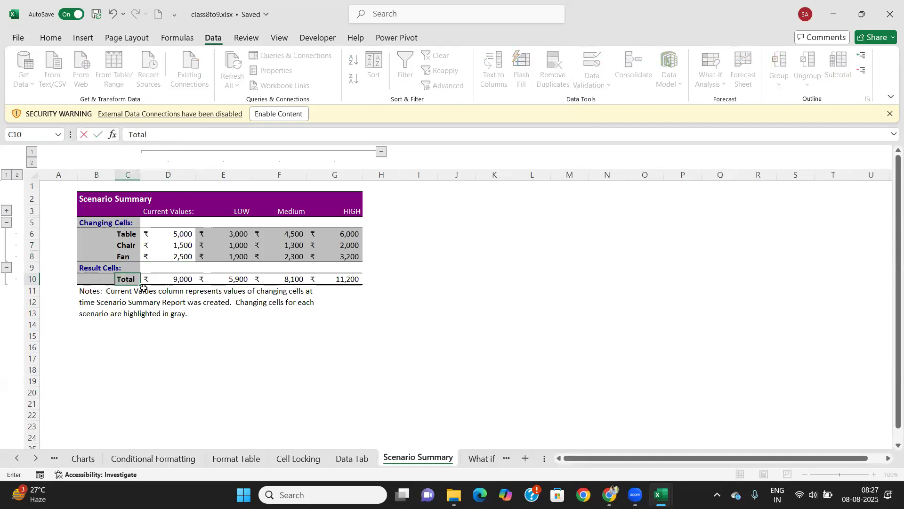
key("Tab")
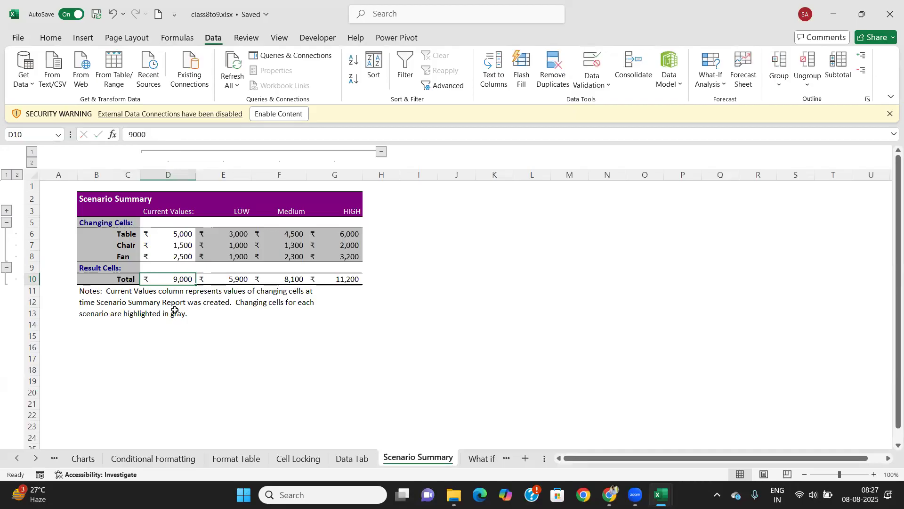
Examine the Table, Chair and Fan prices under the current values and the LOW, Medium and HIGH scenarios.
left_click(177, 235)
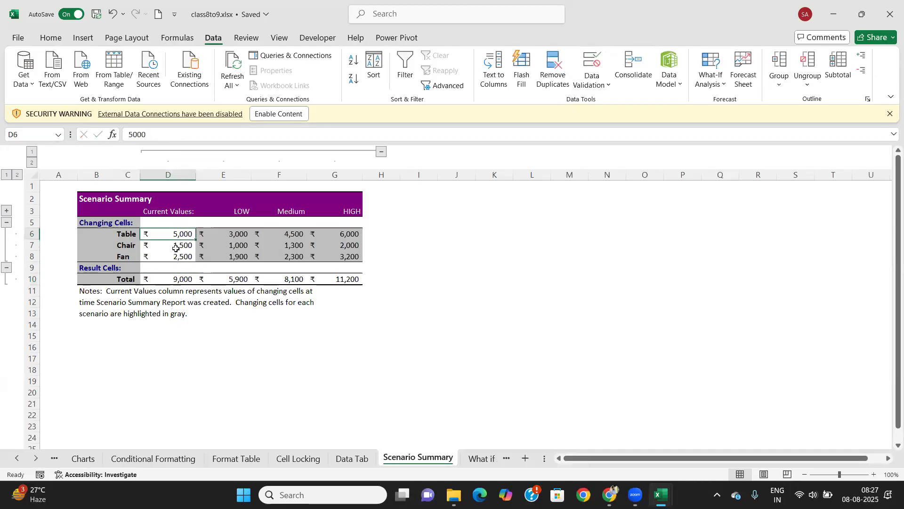
left_click(176, 246)
left_click(178, 256)
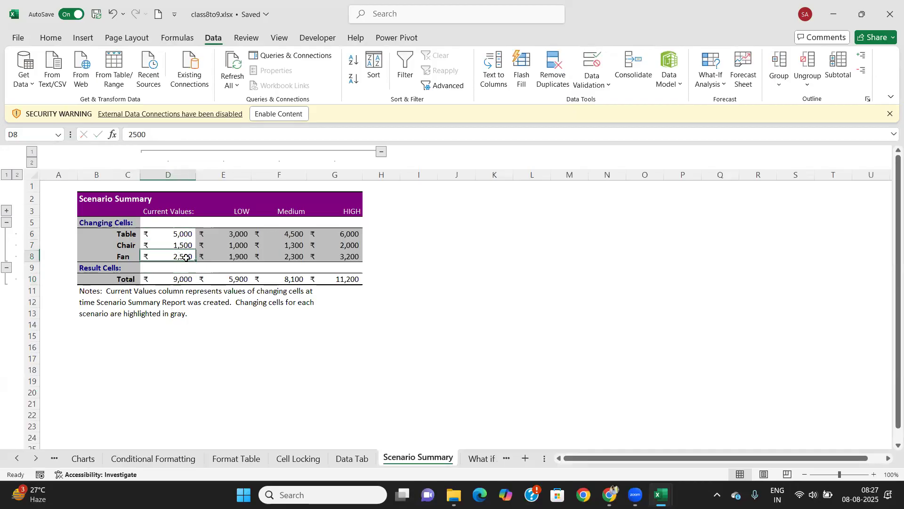
left_click(233, 234)
left_click(298, 231)
left_click(349, 237)
left_click(322, 246)
left_click(336, 259)
left_click(299, 254)
left_click(296, 242)
left_click(237, 246)
left_click(250, 258)
left_click(249, 236)
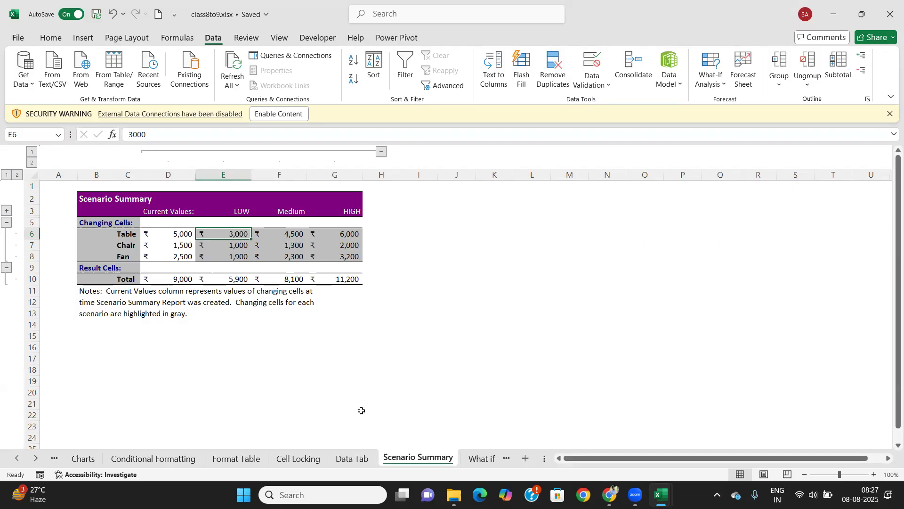
Return to the What if Anaysis sheet and enter the heading Goal Seek in D19.
left_click(354, 459)
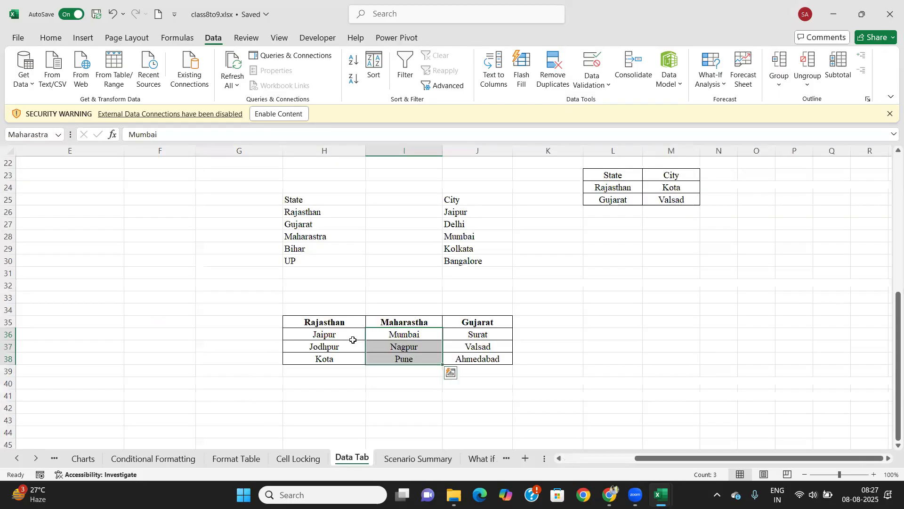
left_click(418, 458)
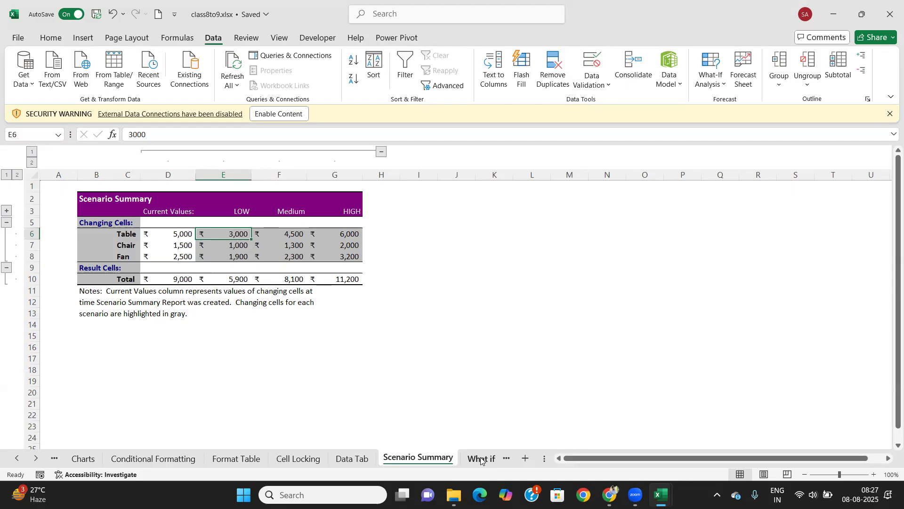
left_click(481, 458)
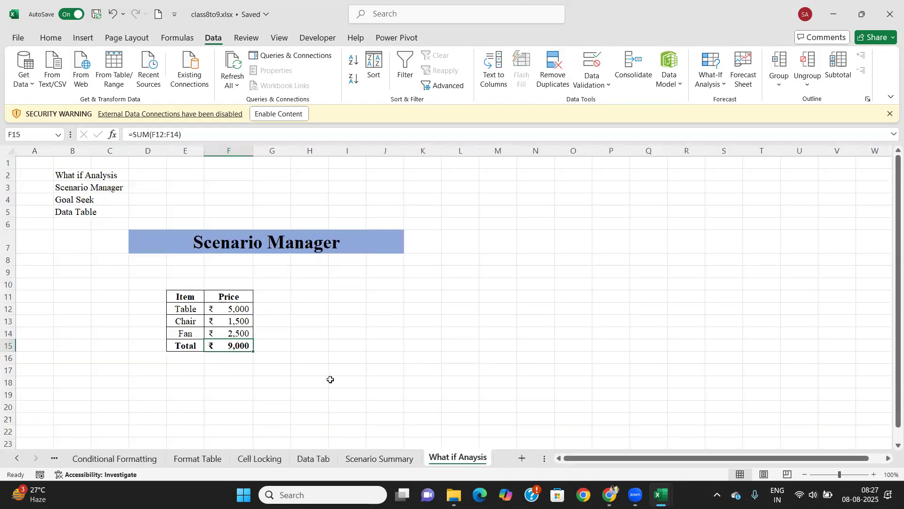
left_click(711, 89)
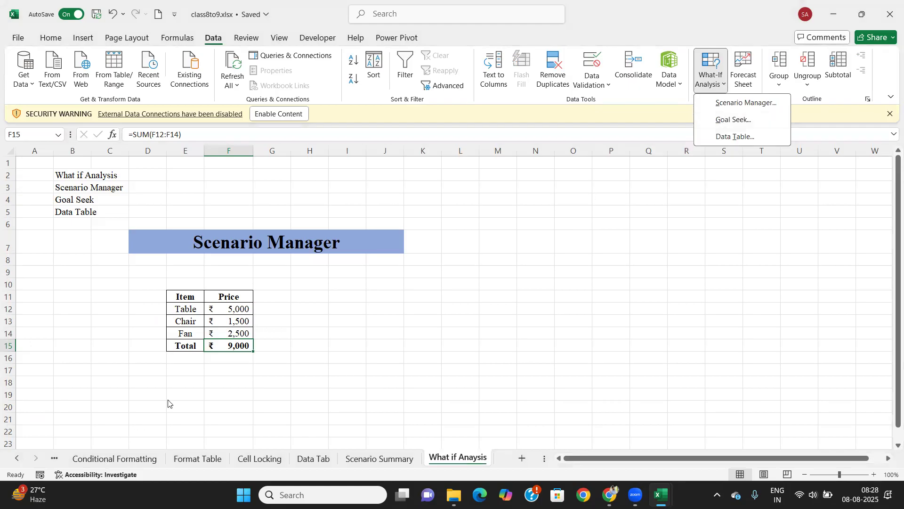
left_click(152, 396)
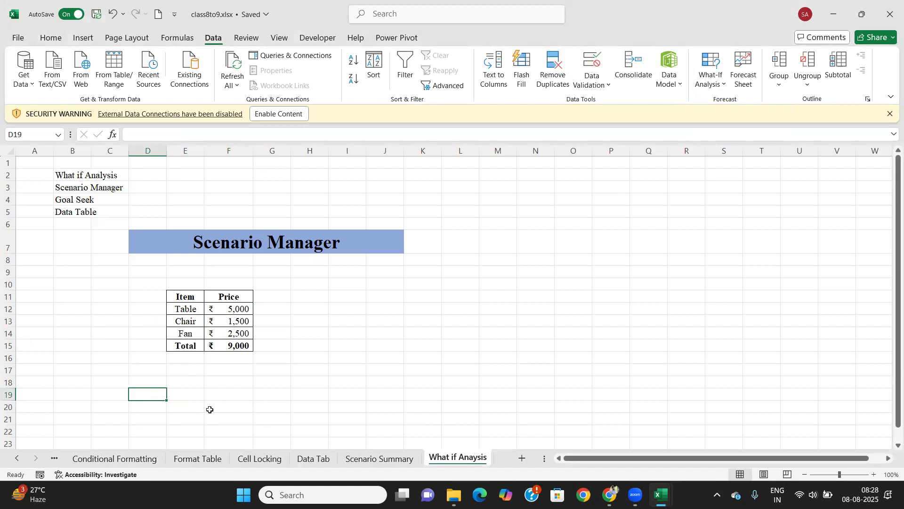
type("Goal")
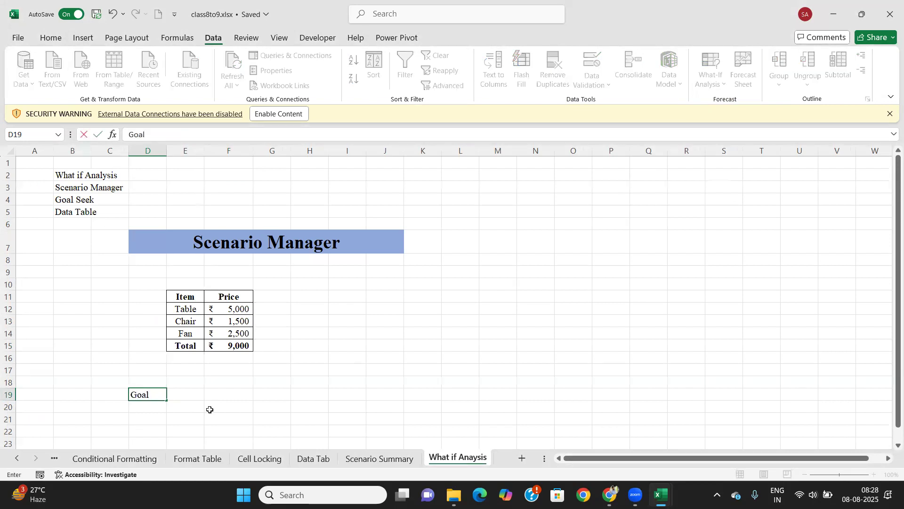
type(" Seek")
key("Tab")
Copy the Scenario Manager heading's formatting onto the Goal Seek heading in D19 with Format Painter.
left_click(147, 395)
left_click(151, 232)
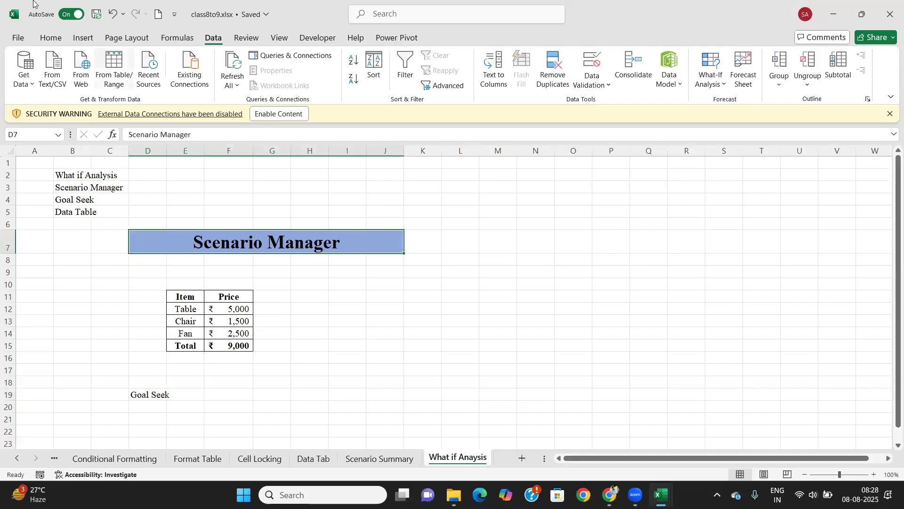
left_click(49, 37)
left_click(74, 85)
left_click(142, 392)
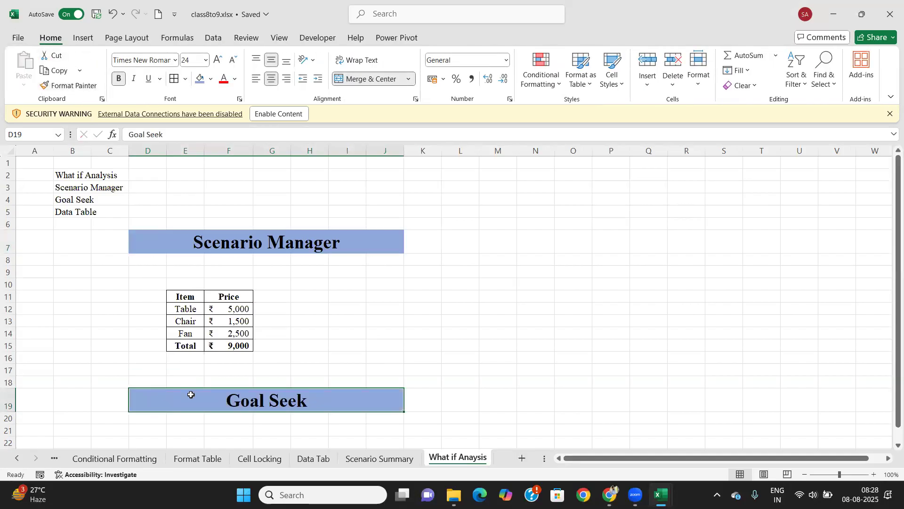
Below the Goal Seek heading, enter the label Item in E22 and Chair beside it in F22.
scroll(263, 368, "down", 4)
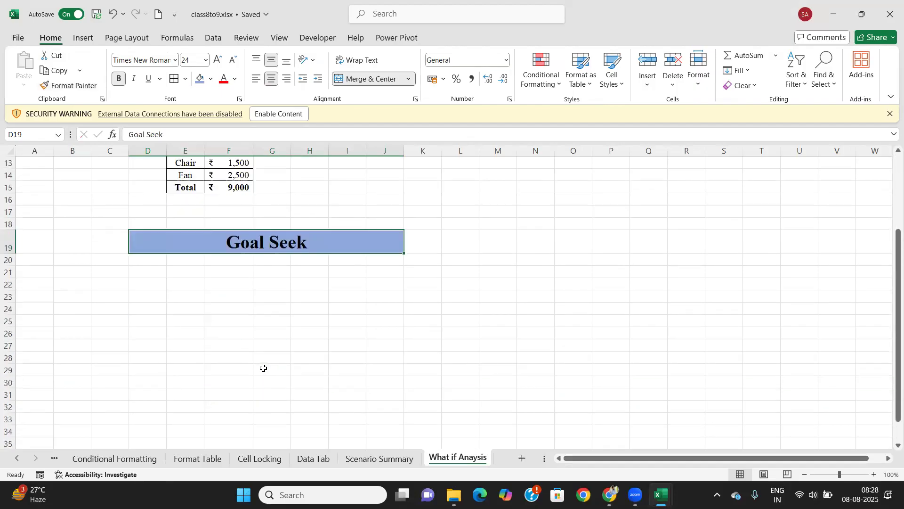
left_click(184, 281)
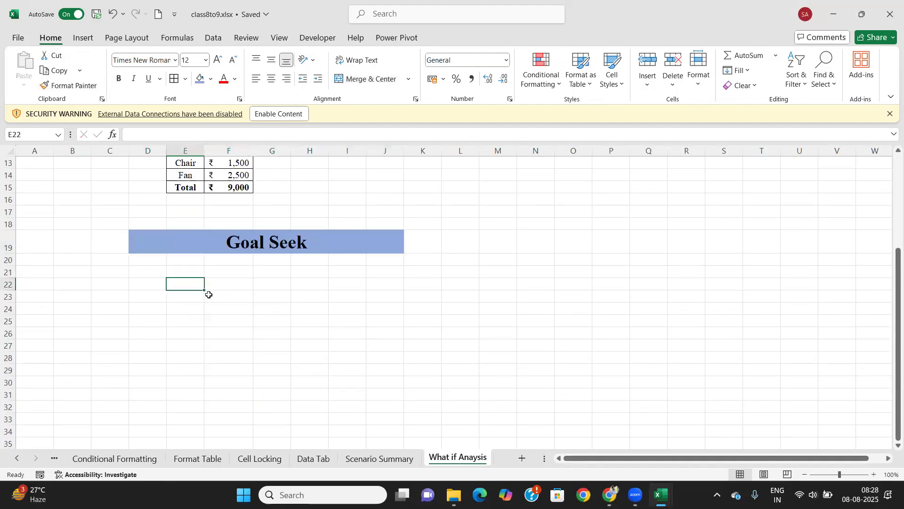
scroll(248, 345, "up", 1)
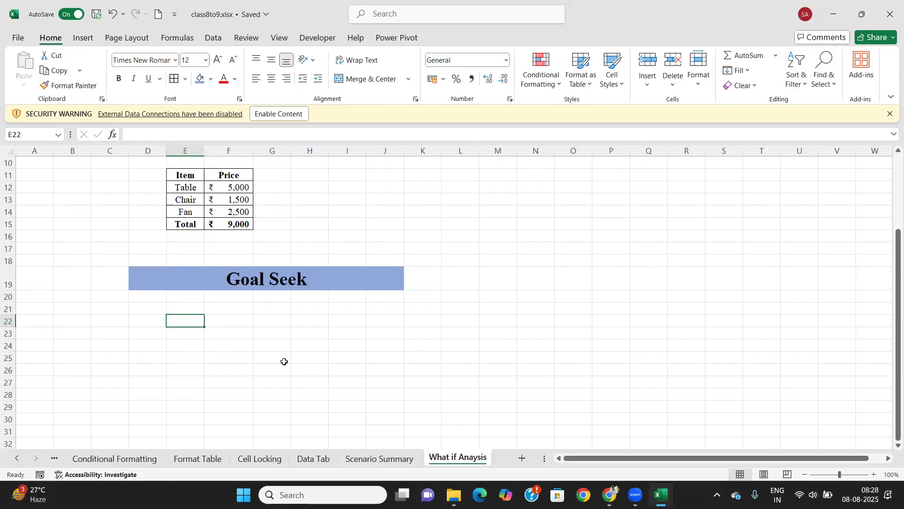
type("Item")
key("Tab")
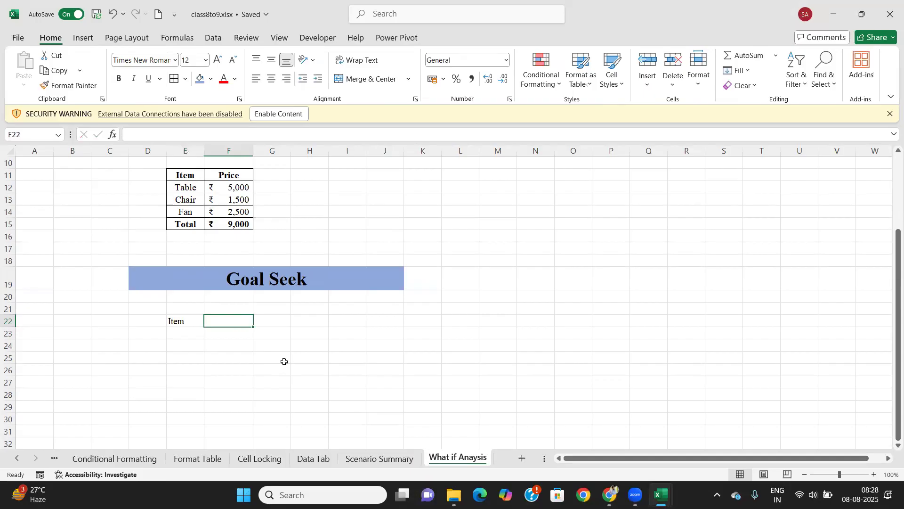
type("Chairs")
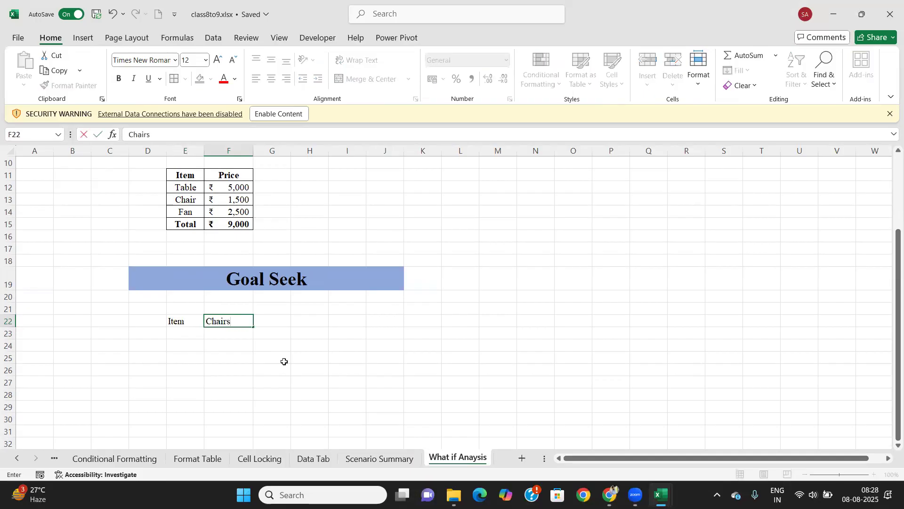
key("Return")
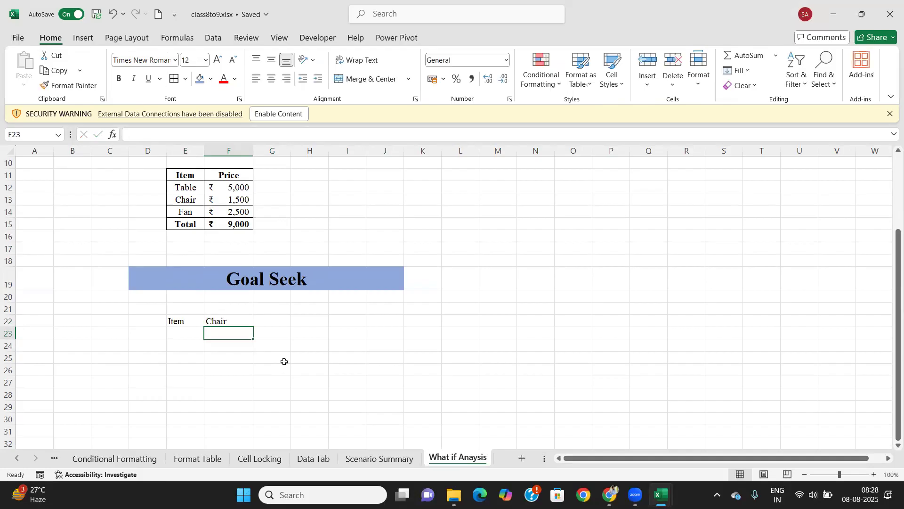
Add a Qty row under Item, with the label in E23 and 10 in F23.
key("Left")
key("Left")
key("Right")
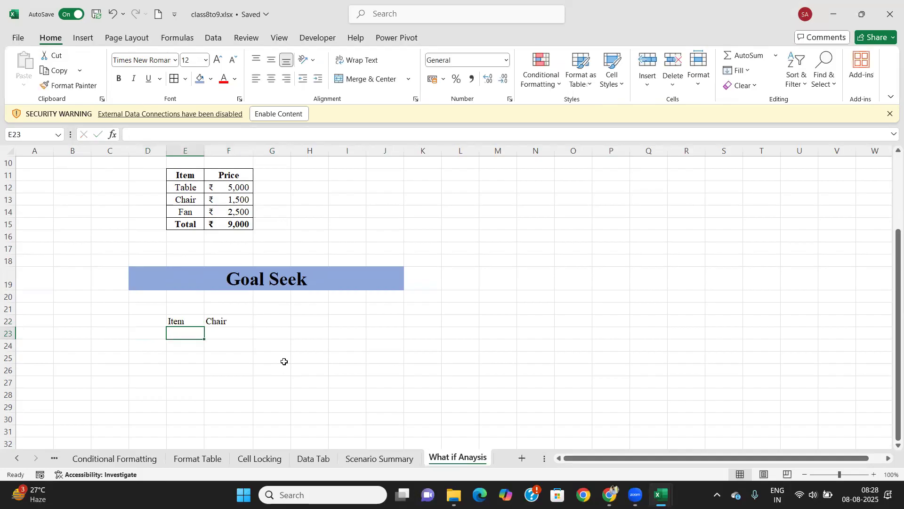
type("Qty")
key("Tab")
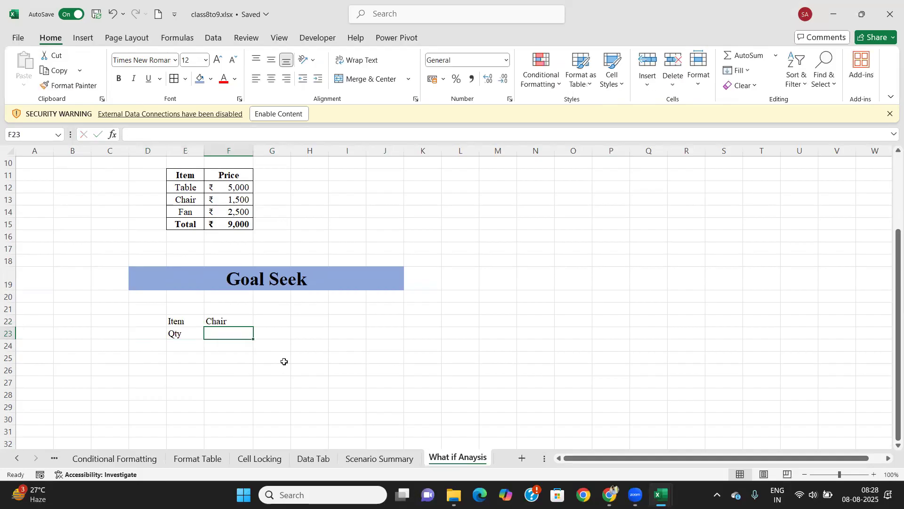
type("10")
key("Return")
Add a Rate row under Qty, with the label in E24 and 1000 in F24.
key("Left")
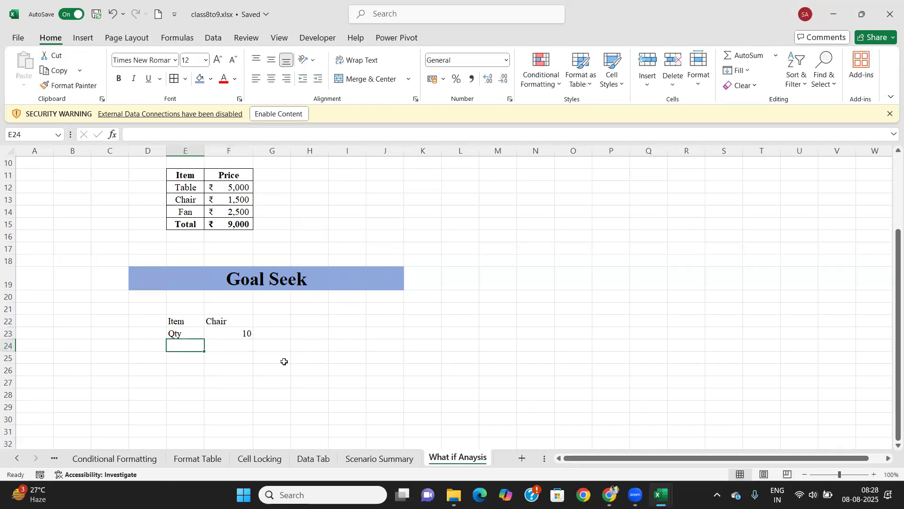
type("Rate")
key("Tab")
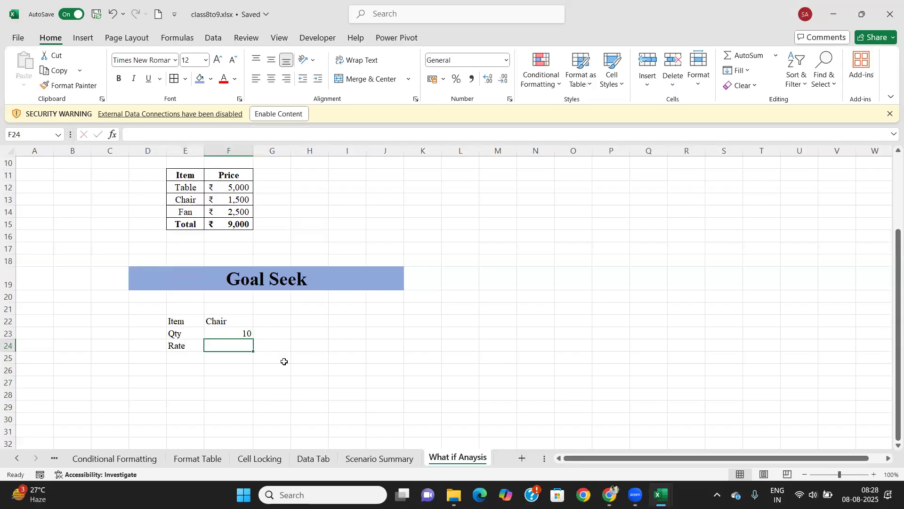
type("1000")
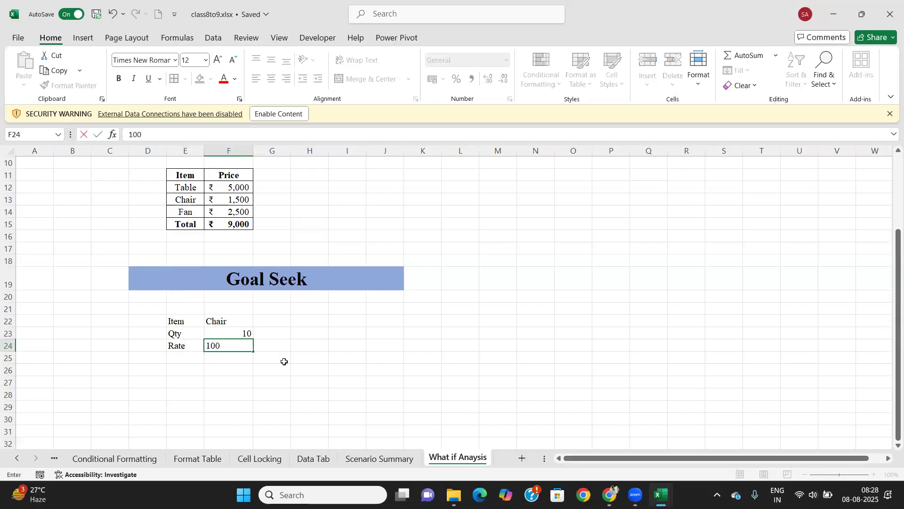
key("Tab")
Enter the label Amount in E25, below Rate.
key("Down")
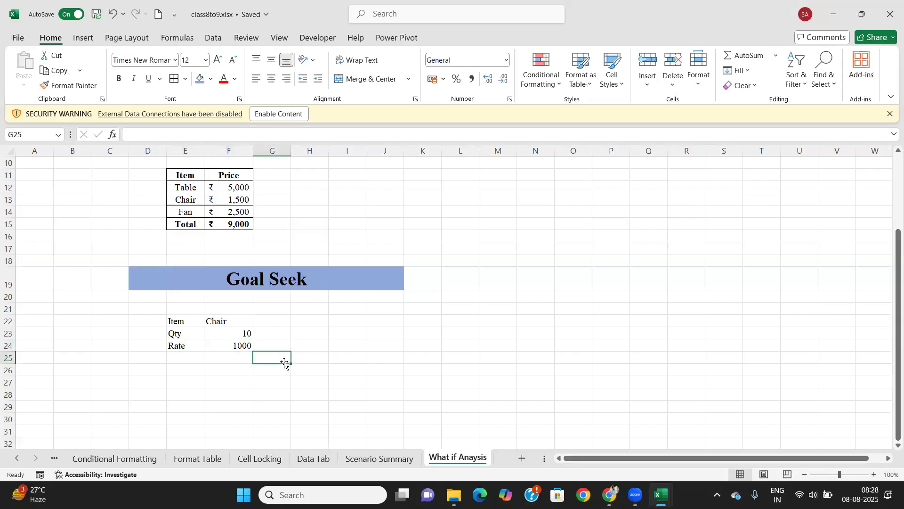
key("Left")
key("Left")
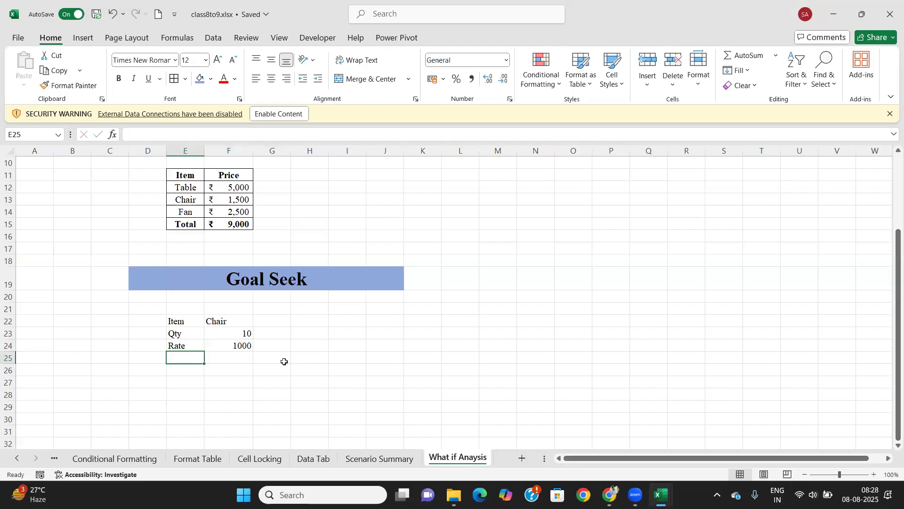
type("Amount")
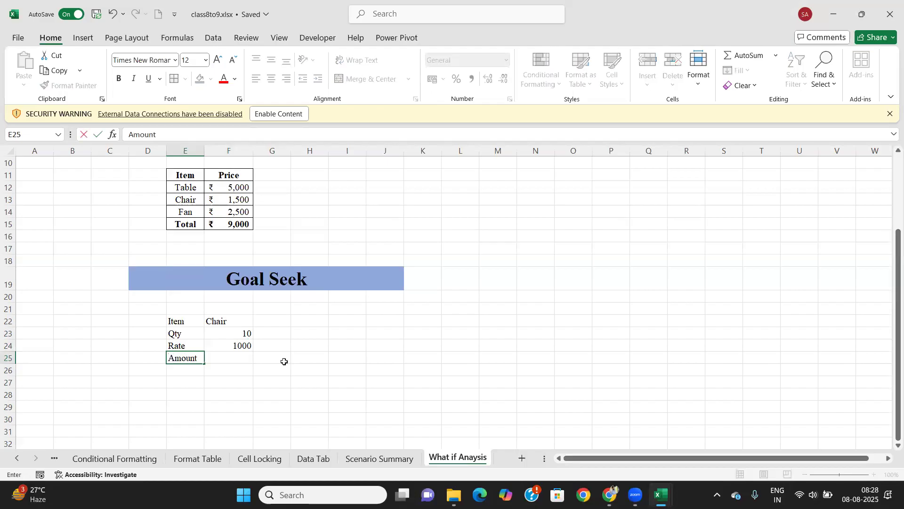
key("Tab")
Calculate the Amount in F25 from quantity and rate with the formula =PRODUCT(F23:F24).
type("=")
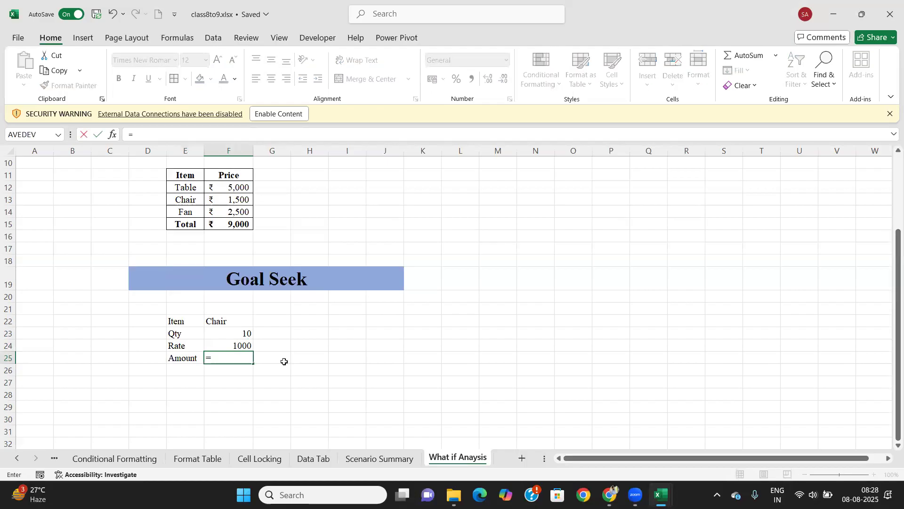
type("pr")
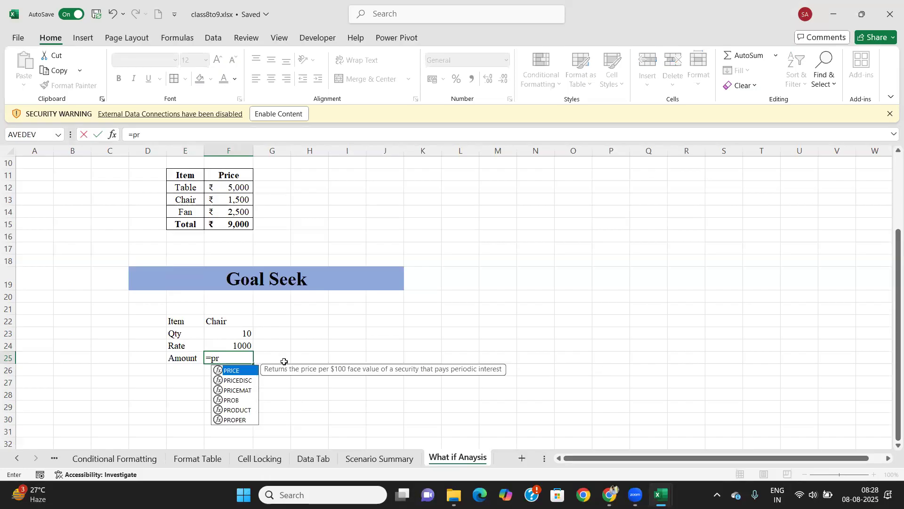
type("odu")
key("Tab")
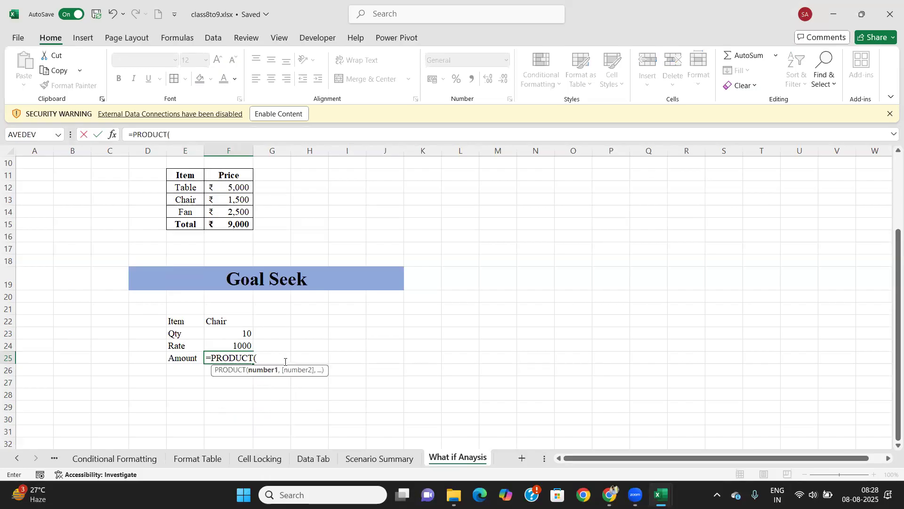
key("Up")
key("Up")
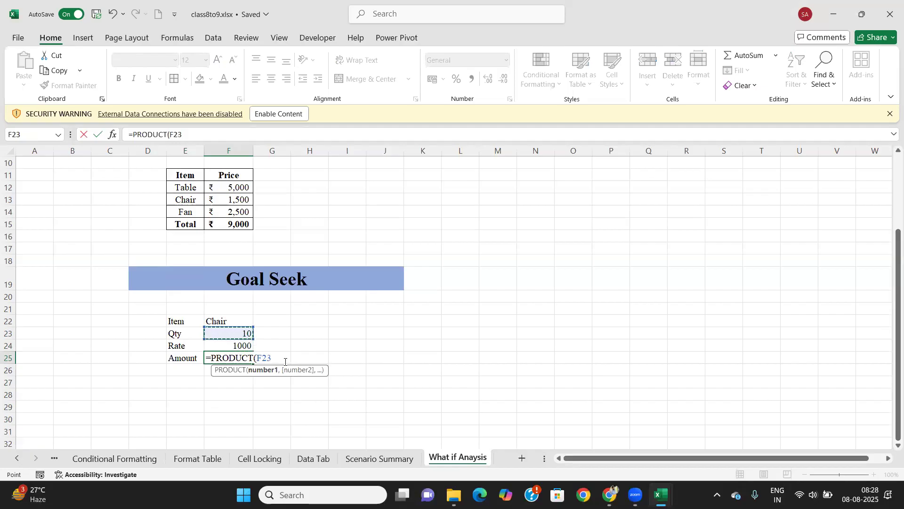
key("shift+Down")
type(")")
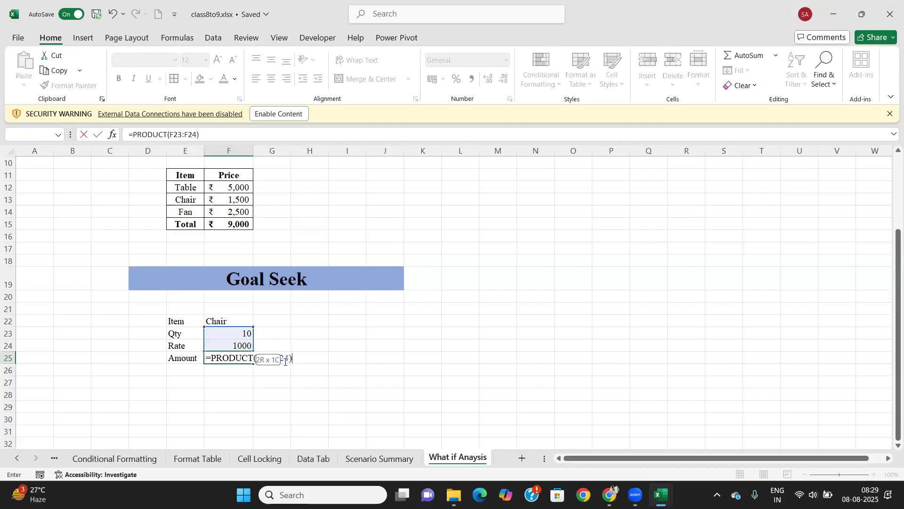
key("Return")
Format the Rate in F24 and the Amount in F25 as Accounting without decimal places.
left_click(212, 345)
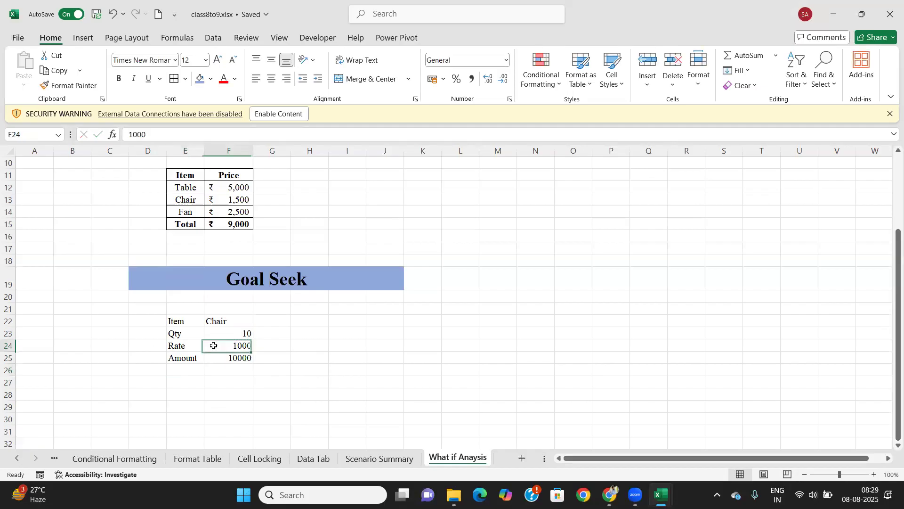
left_click(506, 60)
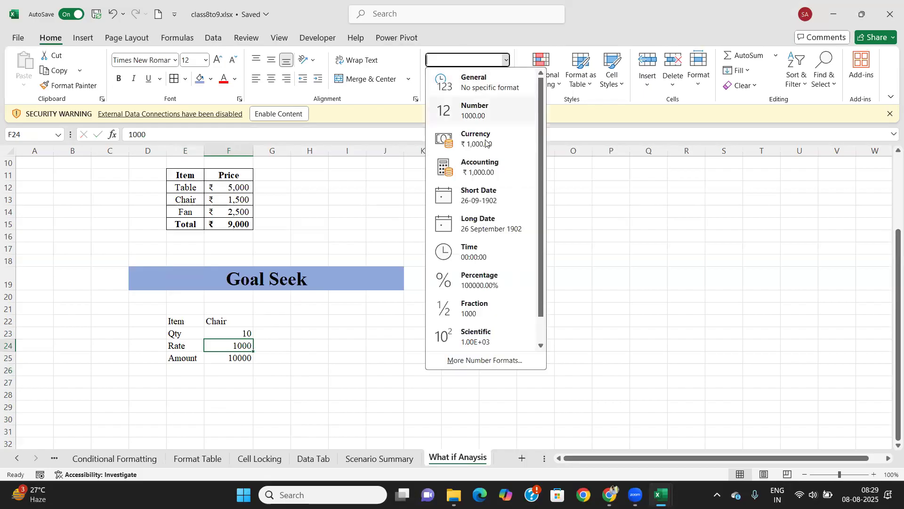
left_click(478, 167)
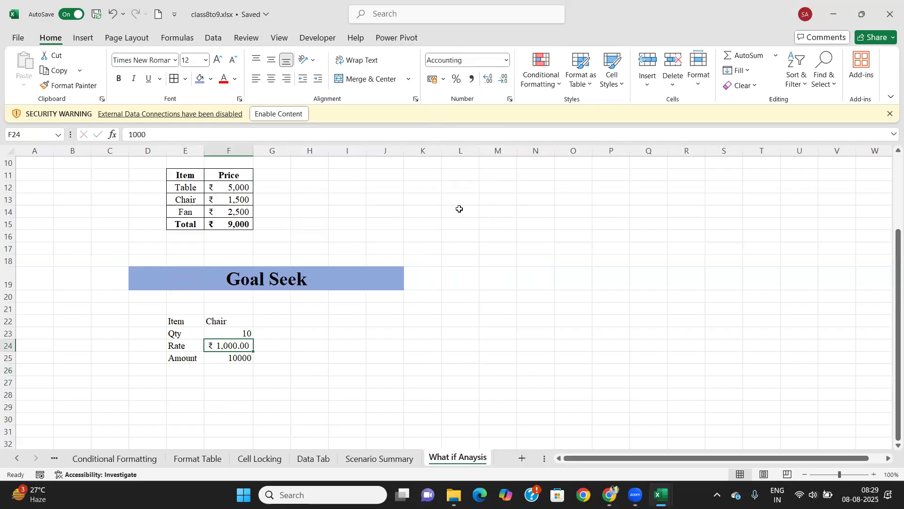
left_click(503, 79)
left_click(503, 79)
left_click(238, 358)
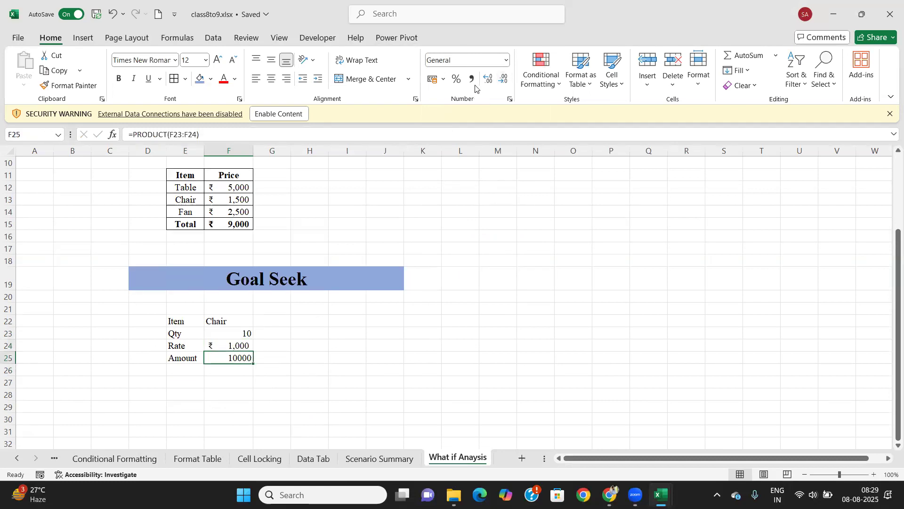
left_click(506, 60)
left_click(478, 167)
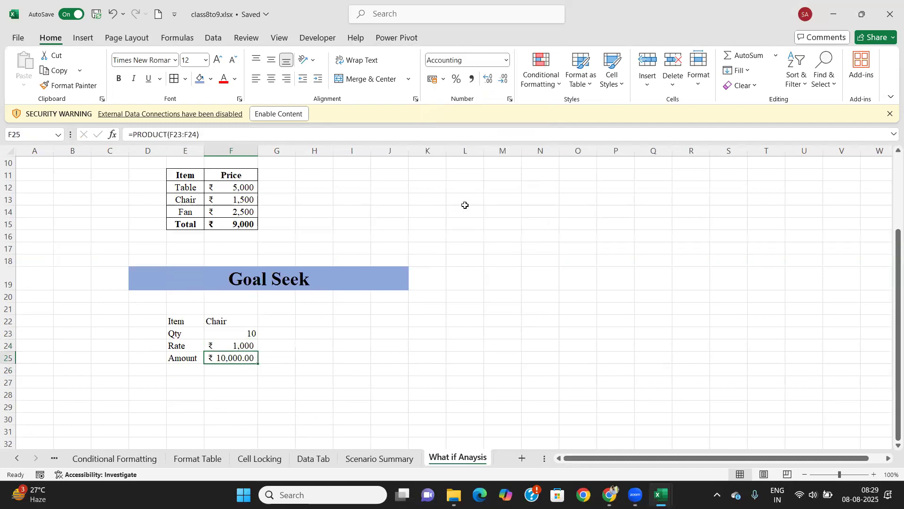
left_click(504, 79)
left_click(504, 79)
Apply borders to all cells of E22:F25 and centre their contents horizontally and vertically.
left_click(178, 320)
left_click_drag(213, 329, 239, 357)
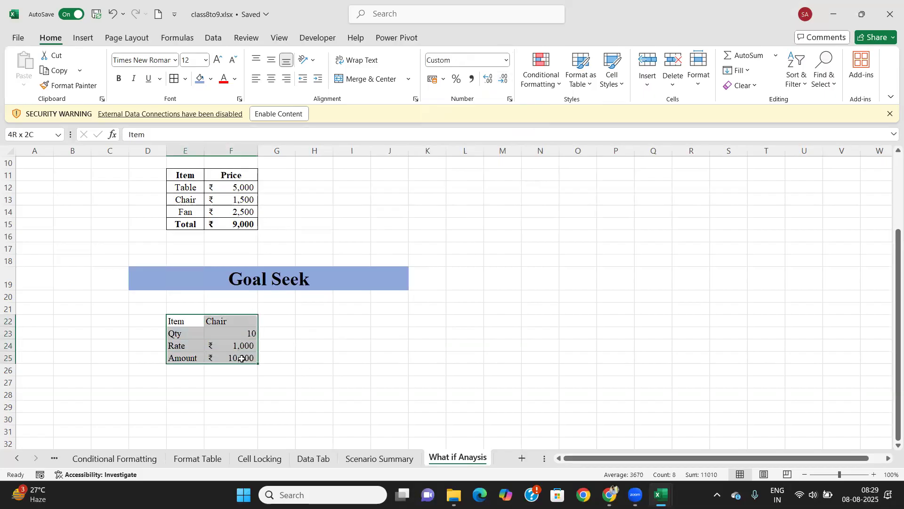
left_click(175, 79)
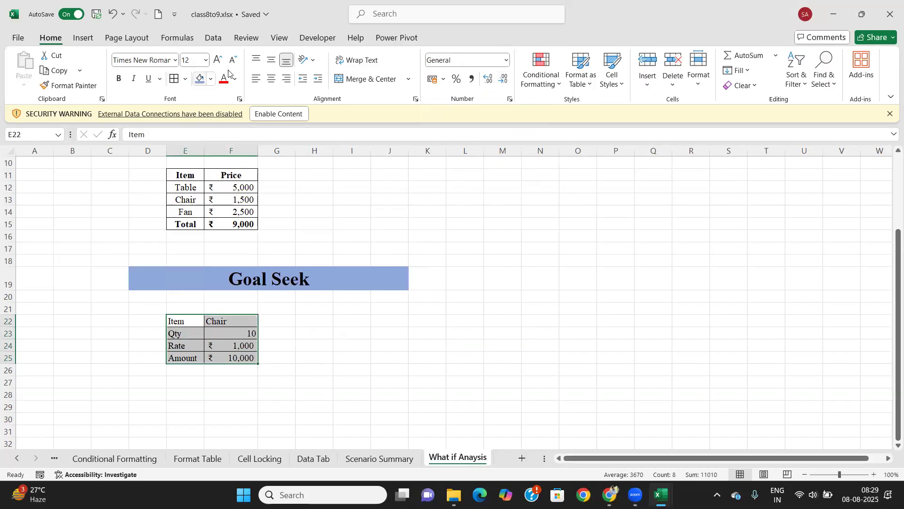
left_click(272, 79)
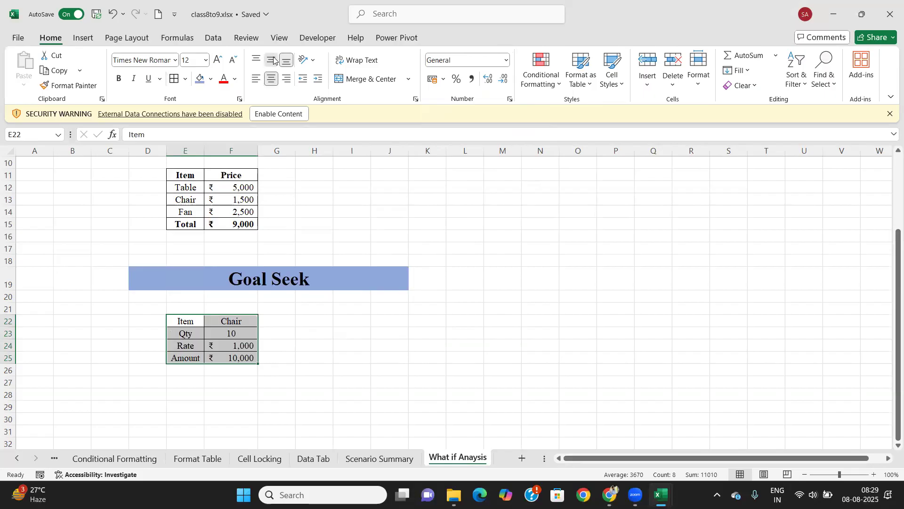
left_click(203, 384)
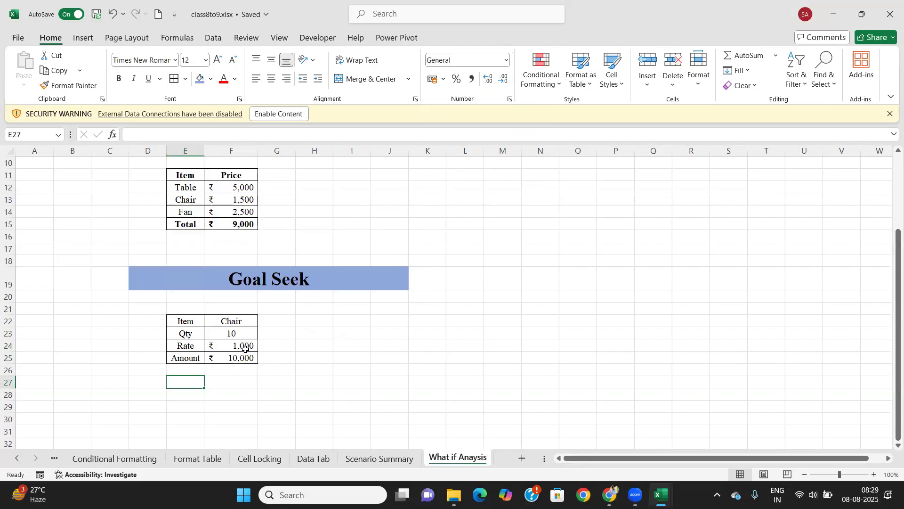
Examine the chair's Qty and Rate cells and the PRODUCT formula behind its Amount.
left_click(217, 357)
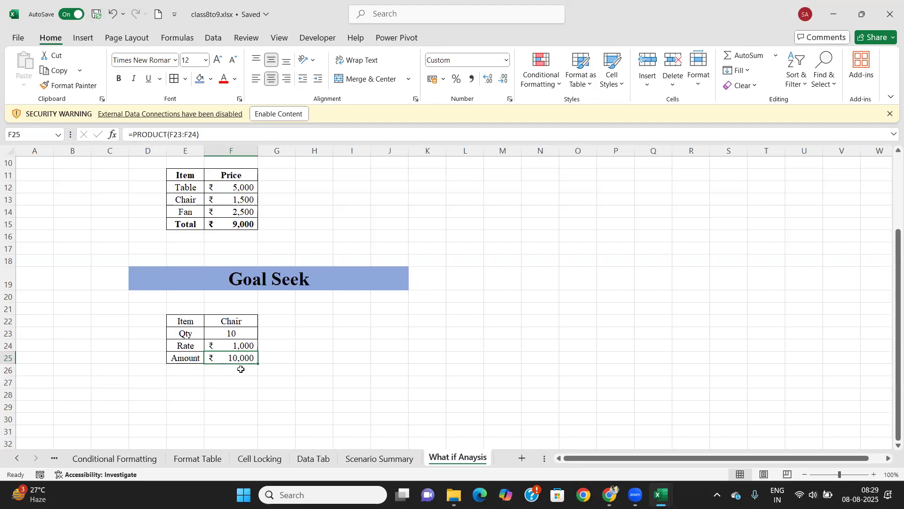
left_click(238, 334)
left_click(234, 347)
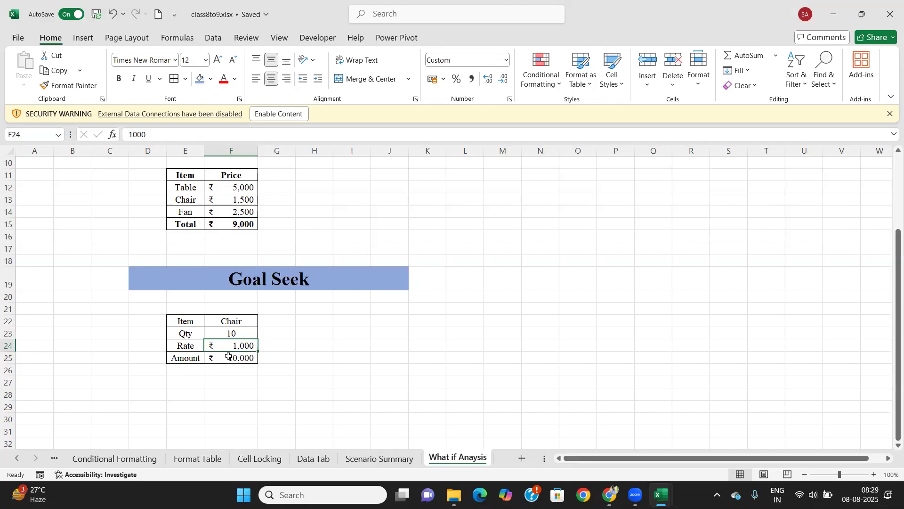
left_click(228, 357)
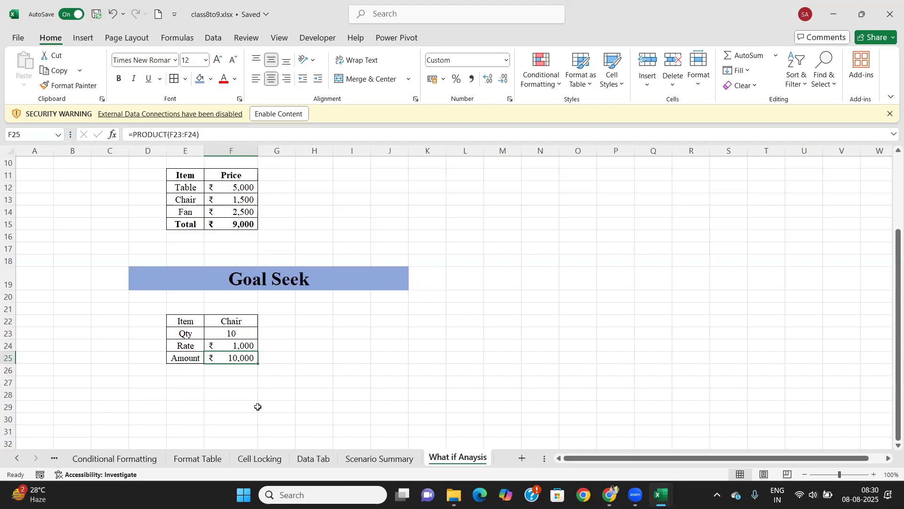
left_click(236, 333)
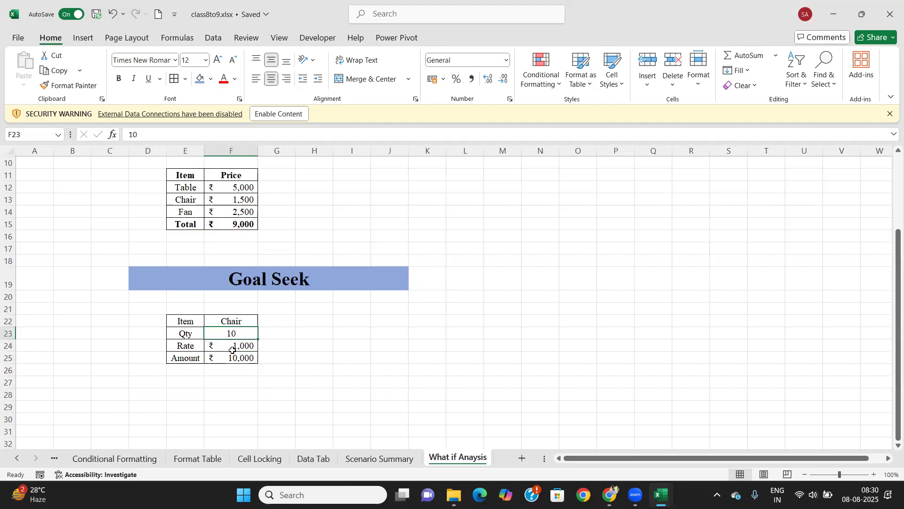
left_click(233, 349)
Run Goal Seek on the chair's Amount in F25 with target 15000 by changing the Rate in F24, and discard the solution.
left_click(237, 359)
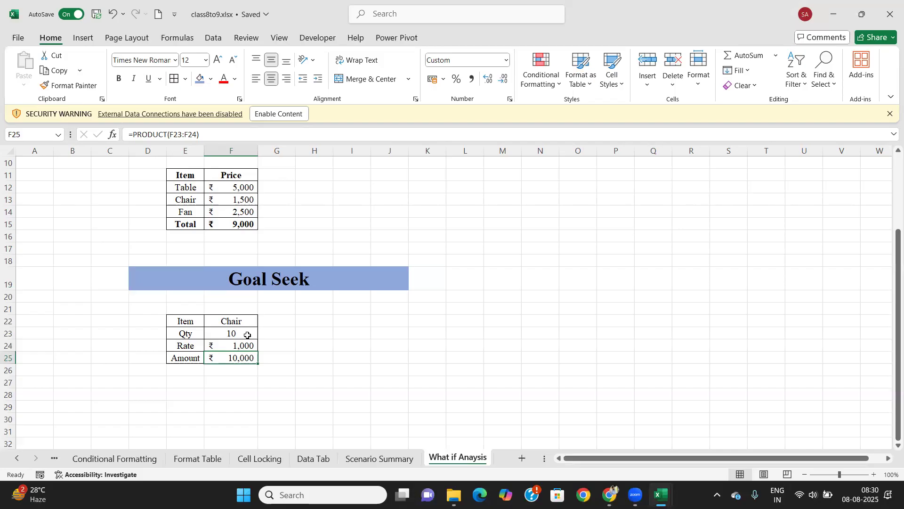
left_click(83, 38)
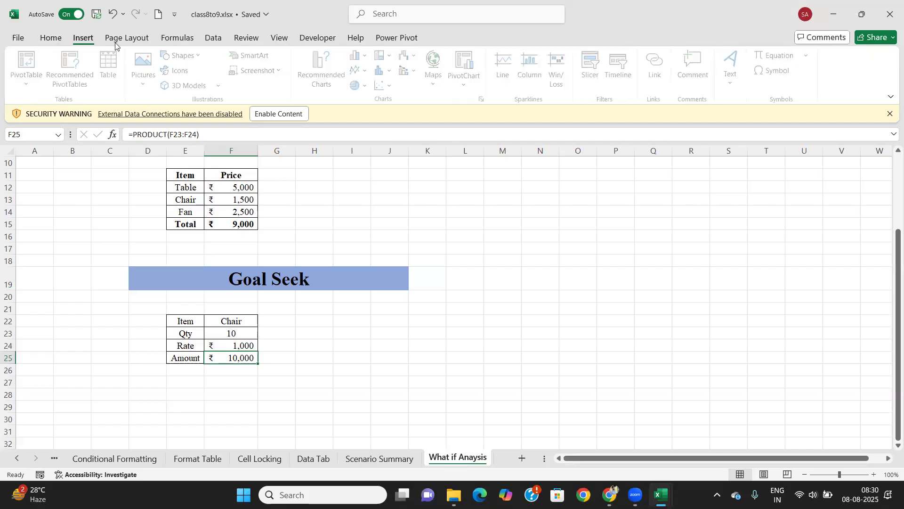
left_click(212, 38)
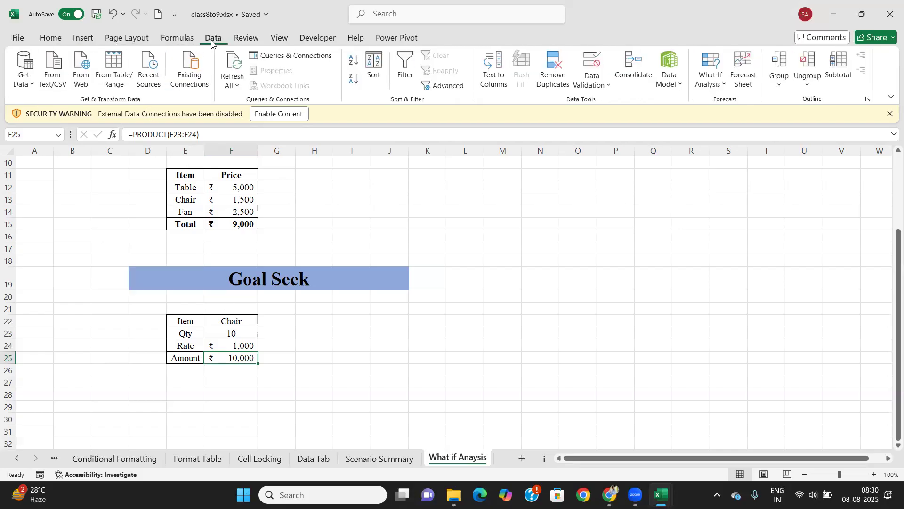
left_click(720, 82)
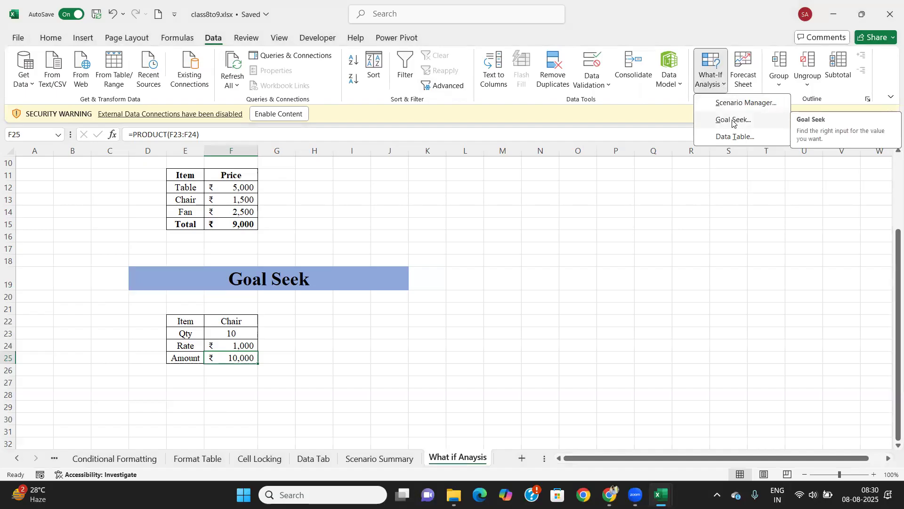
left_click(733, 121)
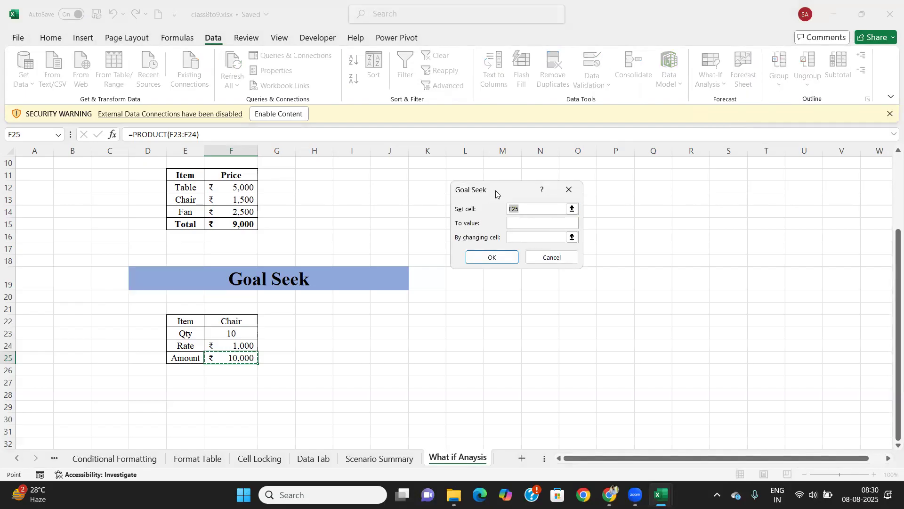
left_click_drag(504, 193, 582, 151)
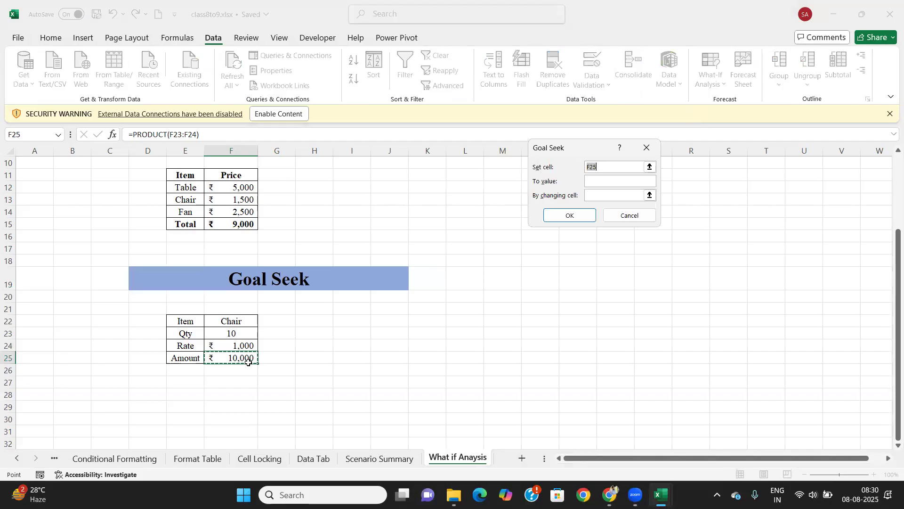
left_click(611, 184)
type("15000")
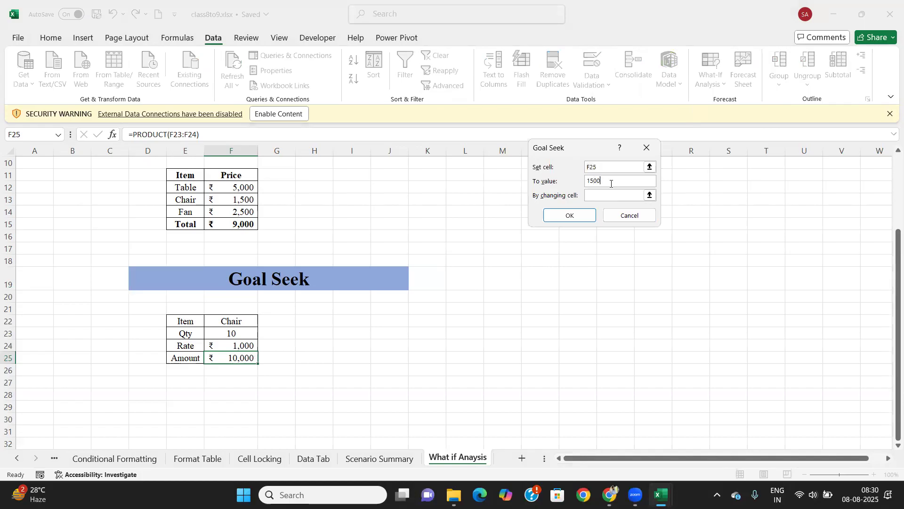
left_click(650, 196)
left_click(237, 346)
left_click(654, 162)
left_click(560, 216)
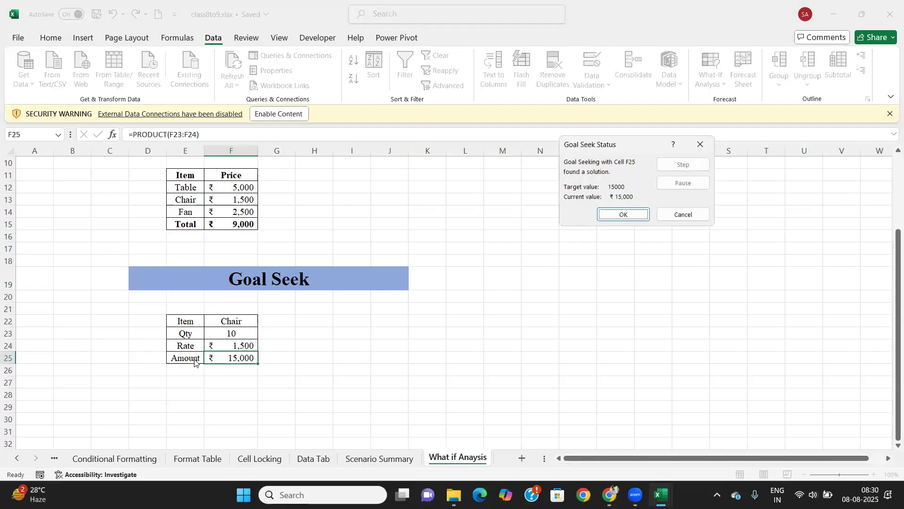
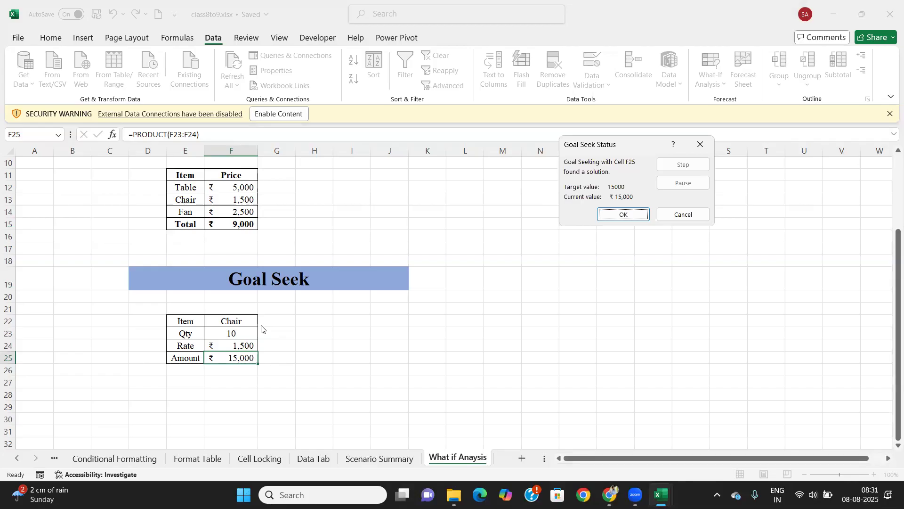
left_click(683, 214)
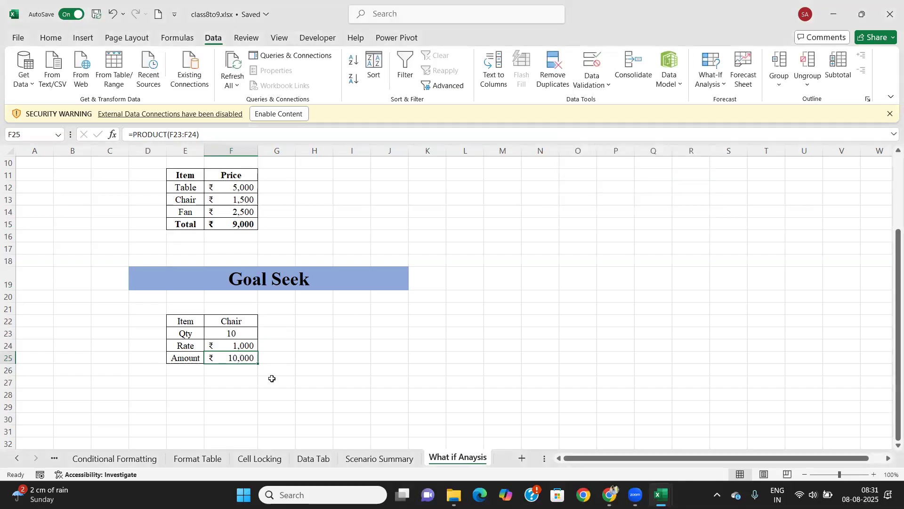
Run Goal Seek on the chair's Amount in F25 with target 15000 by changing the Qty in F23, and discard the solution.
left_click(314, 382)
left_click(229, 337)
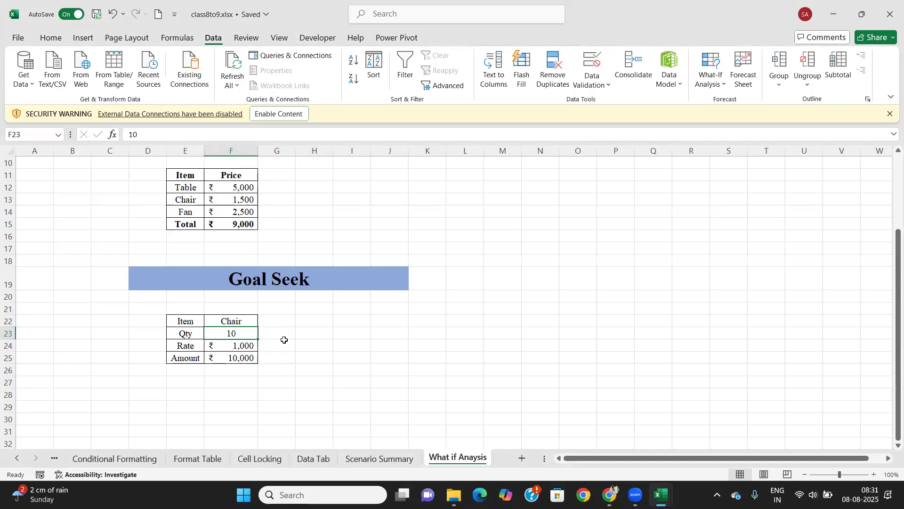
left_click(236, 358)
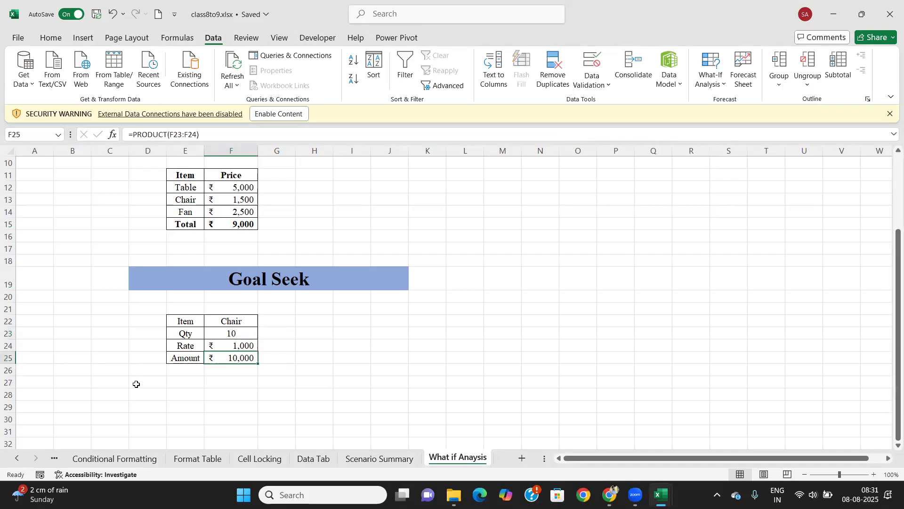
left_click(237, 335)
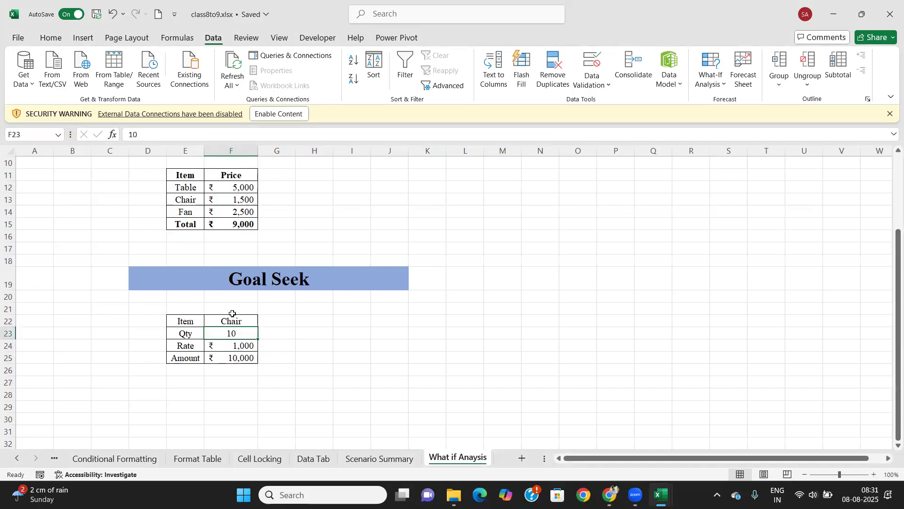
left_click(228, 357)
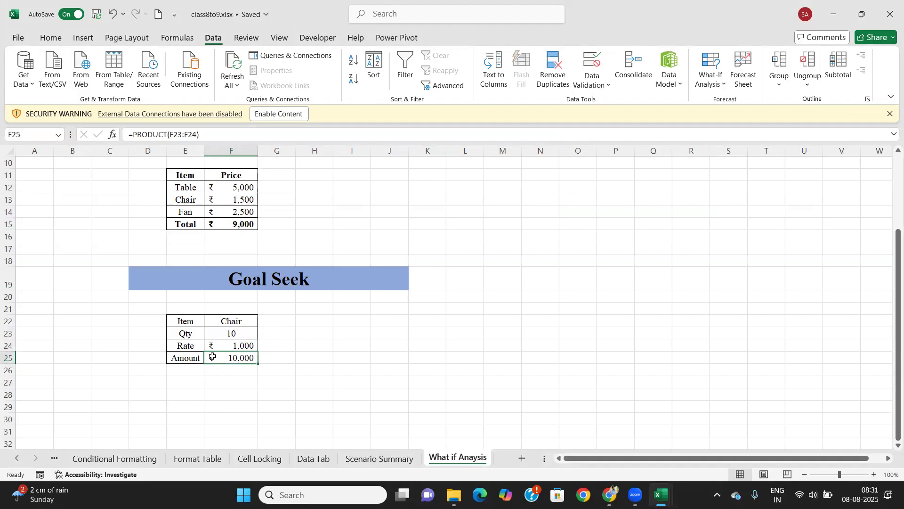
left_click(724, 84)
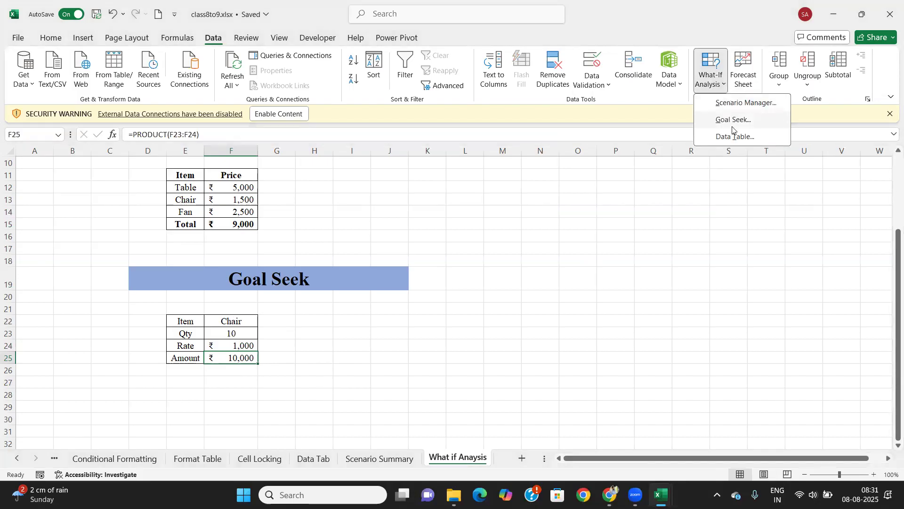
left_click(734, 121)
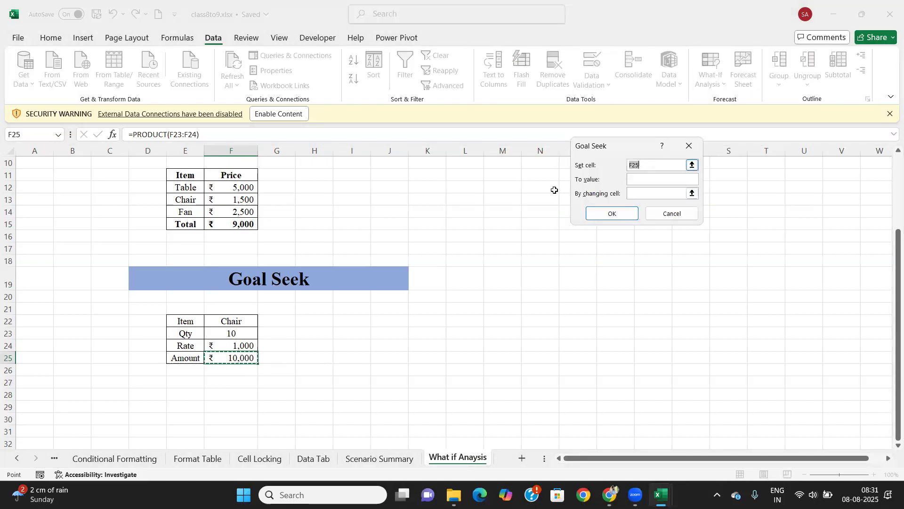
left_click(646, 178)
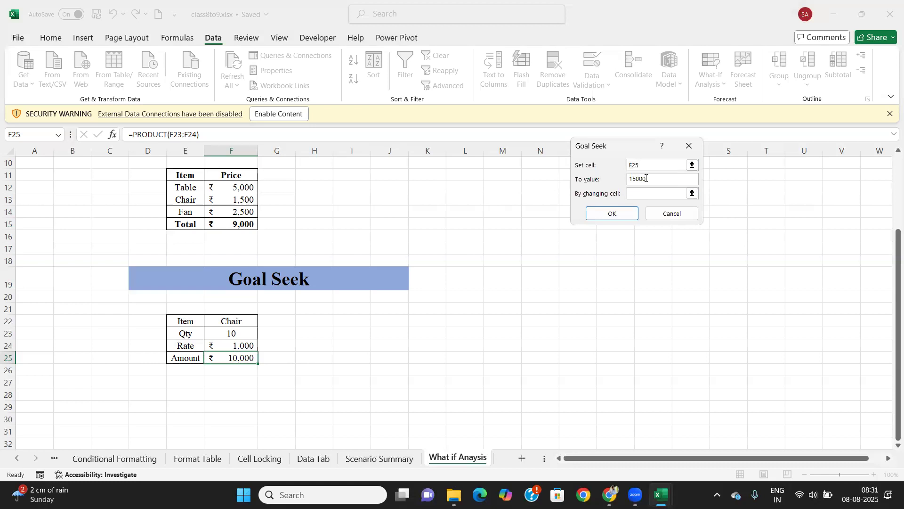
left_click(692, 193)
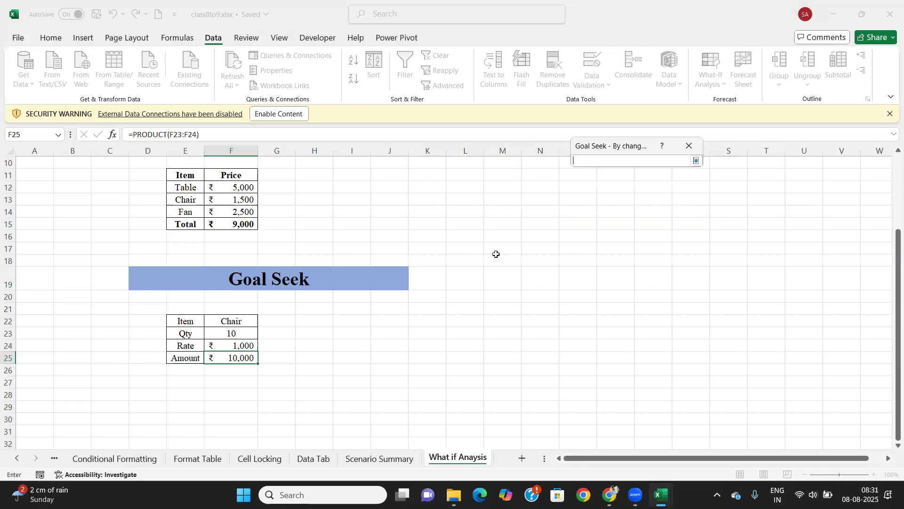
left_click(228, 334)
left_click(696, 161)
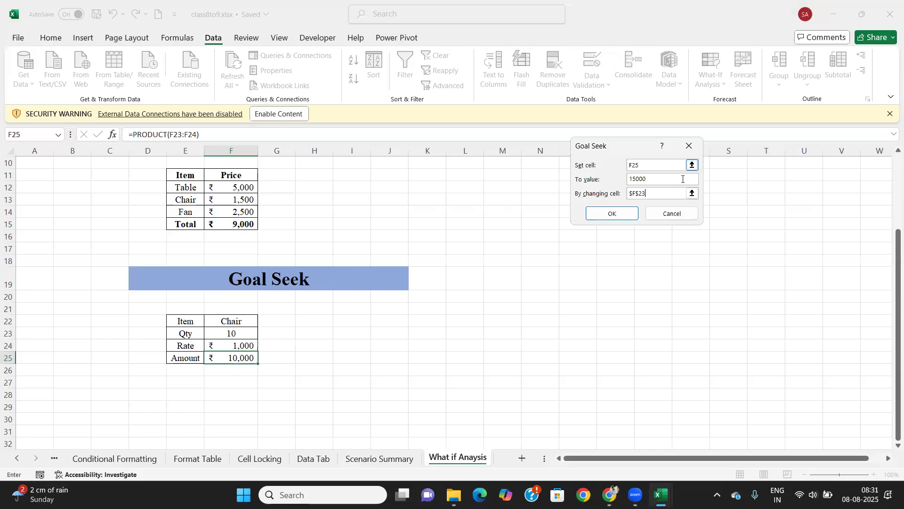
left_click(610, 215)
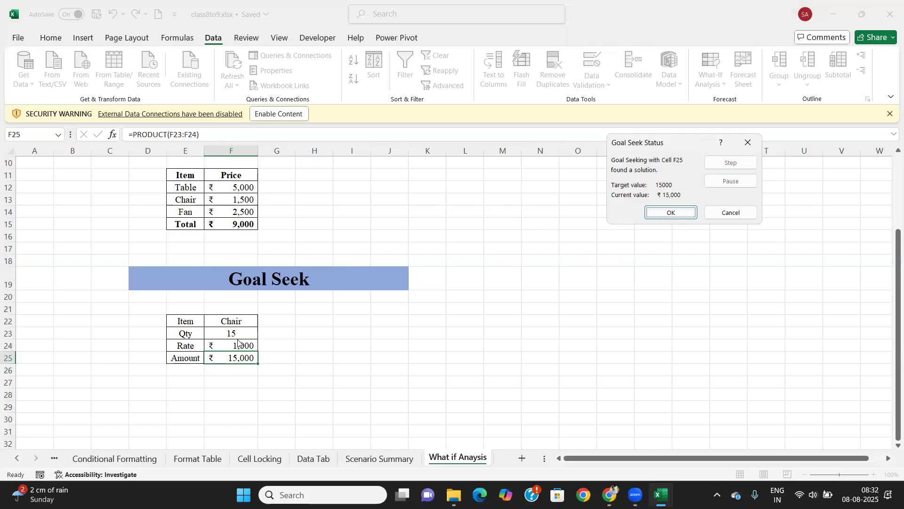
left_click(737, 213)
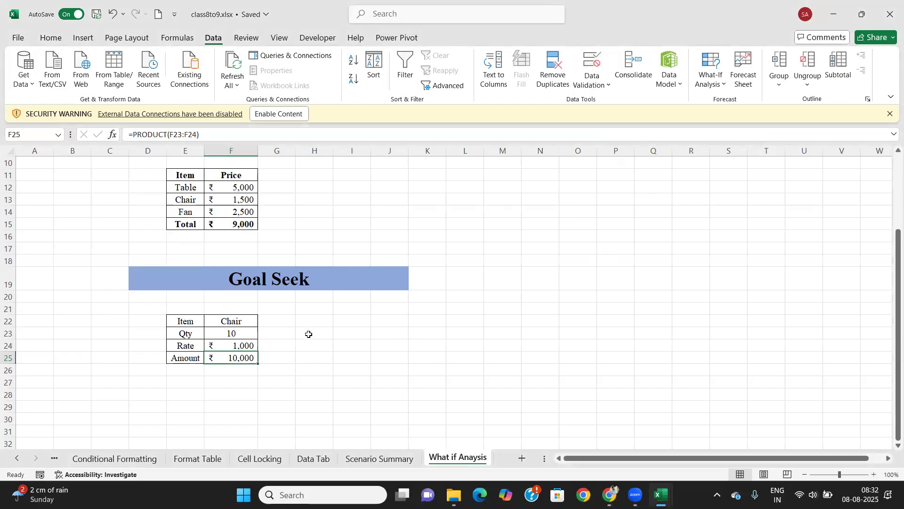
Insert an empty row between the chair's Qty and Rate rows and delete it again.
left_click(359, 321)
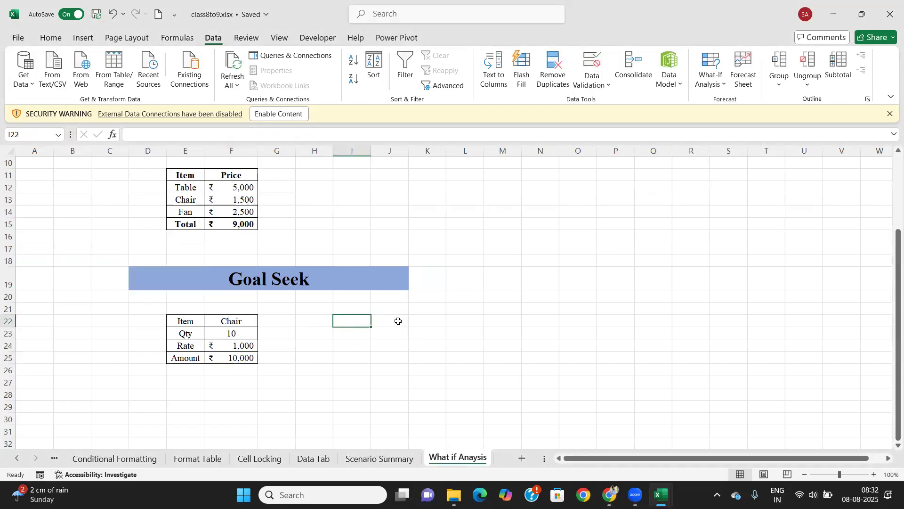
left_click(398, 321)
left_click(366, 321)
left_click(6, 356)
left_click(6, 345)
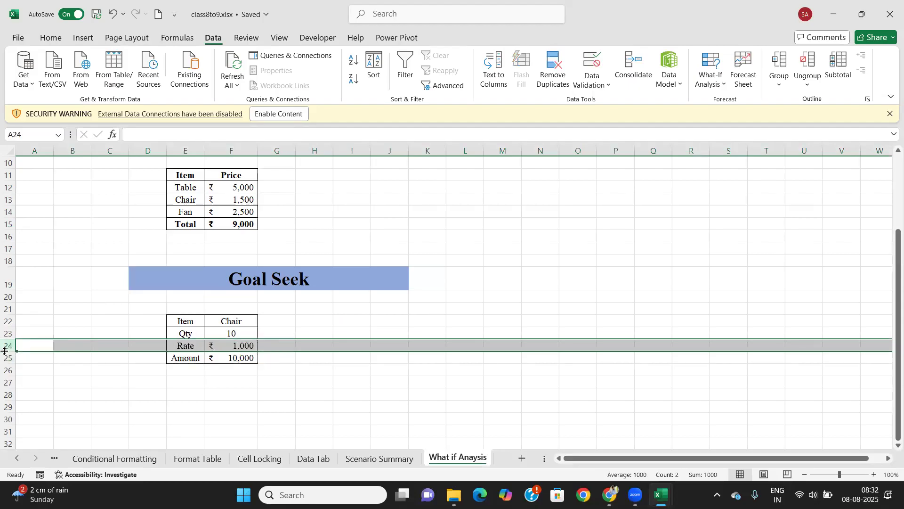
key("ctrl+shift+plus")
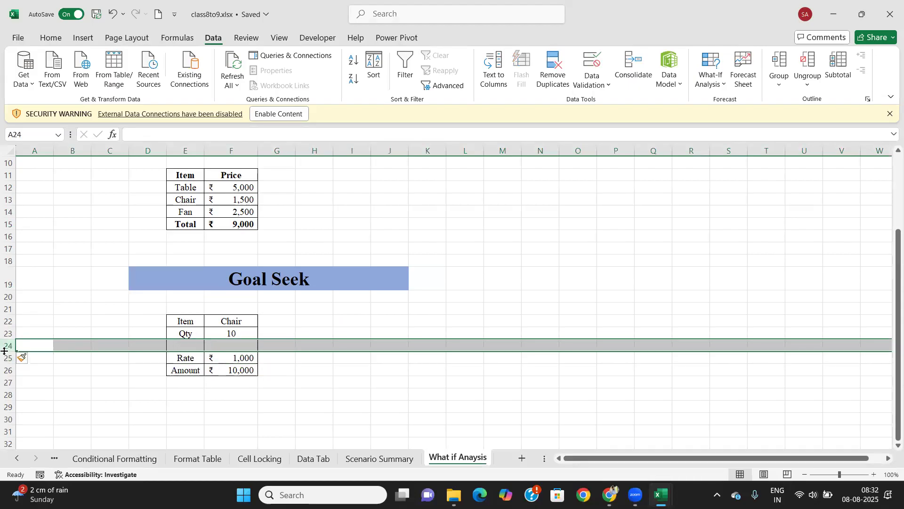
left_click(193, 348)
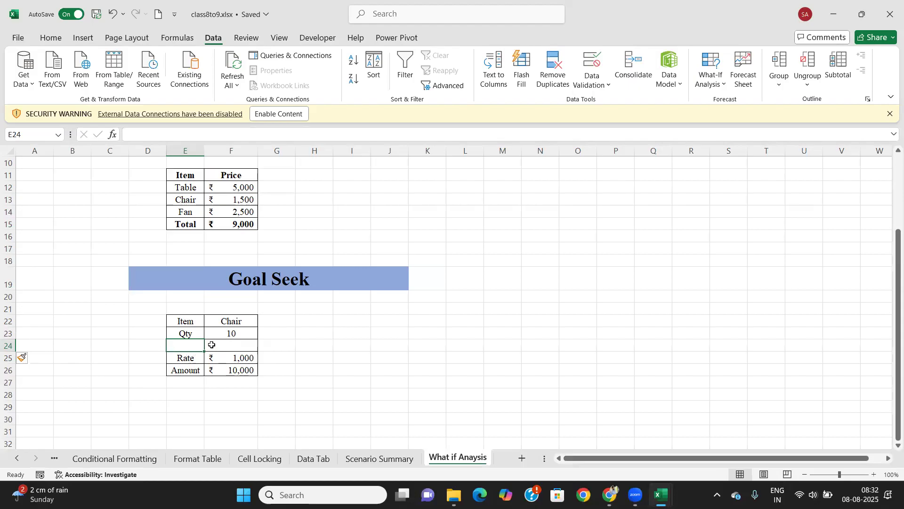
left_click(212, 347)
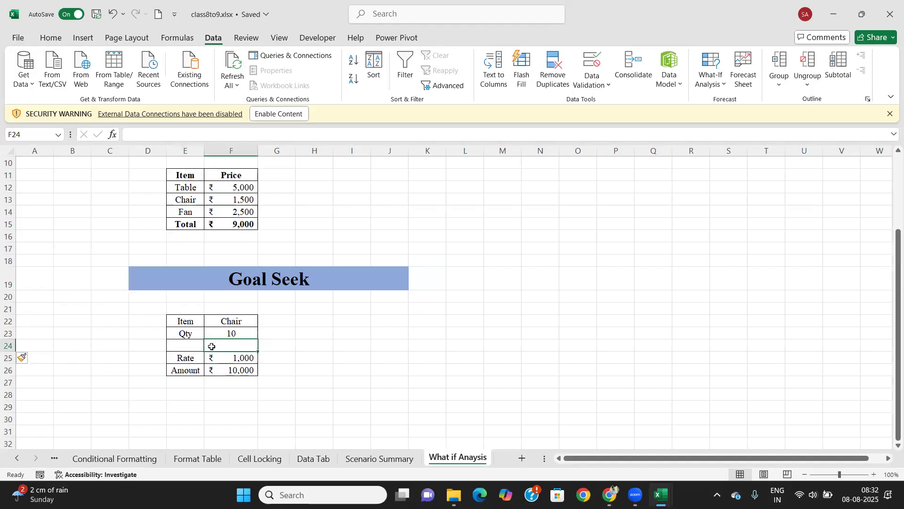
left_click(179, 346)
left_click(274, 320)
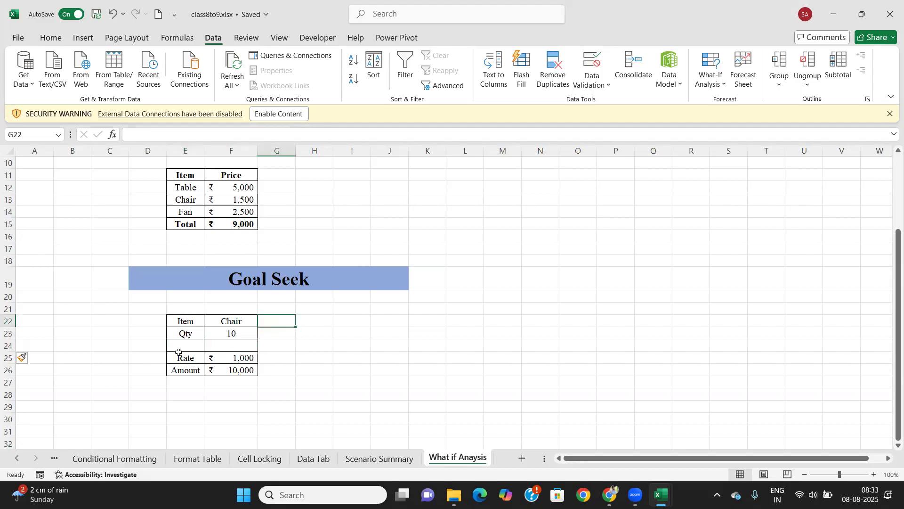
left_click(7, 345)
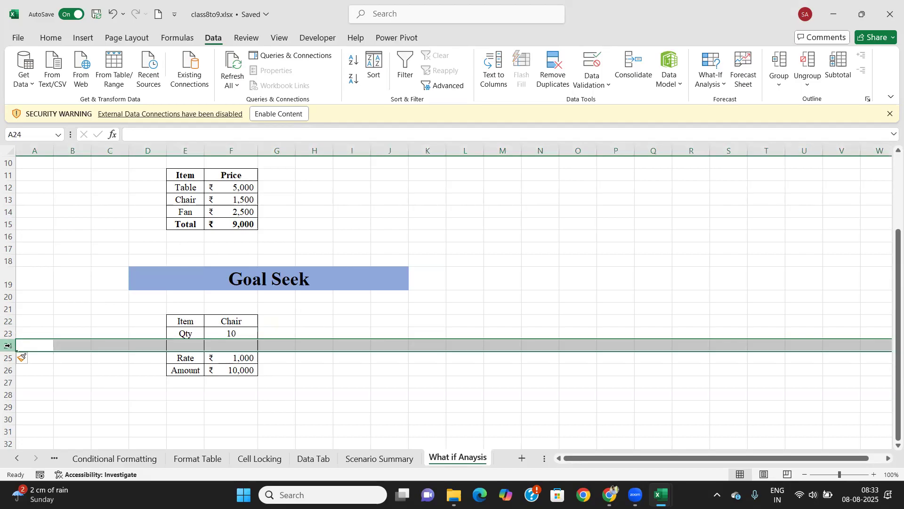
key("ctrl+minus")
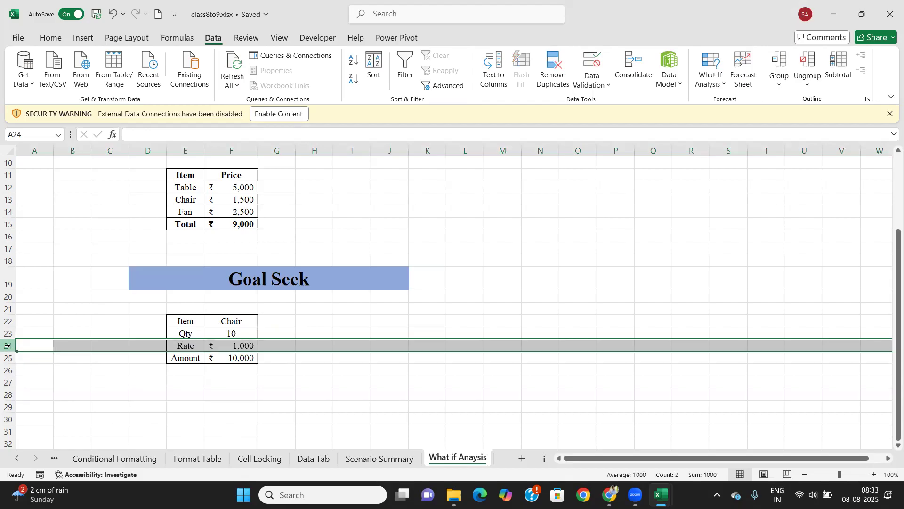
Add a second item beside Chair in G22:G24, named Table, with a quantity of 2 and a rate of 5000.
left_click(271, 321)
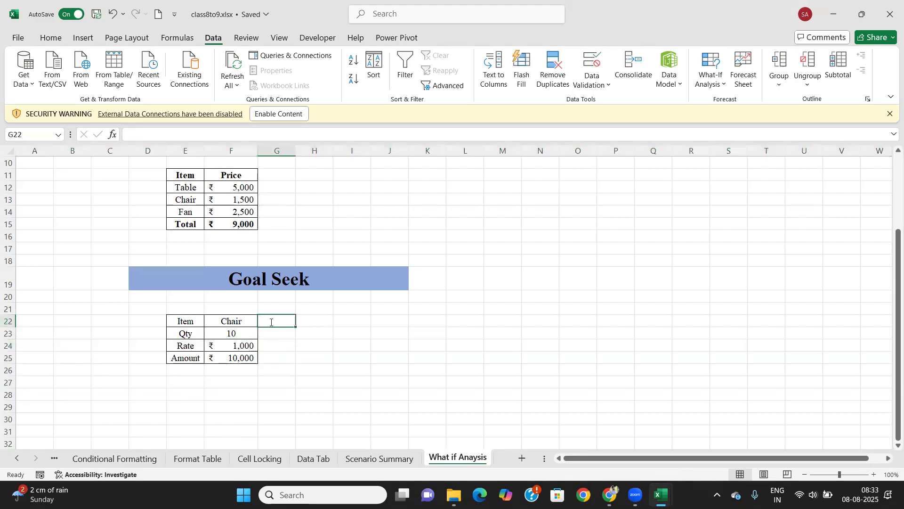
type("Table")
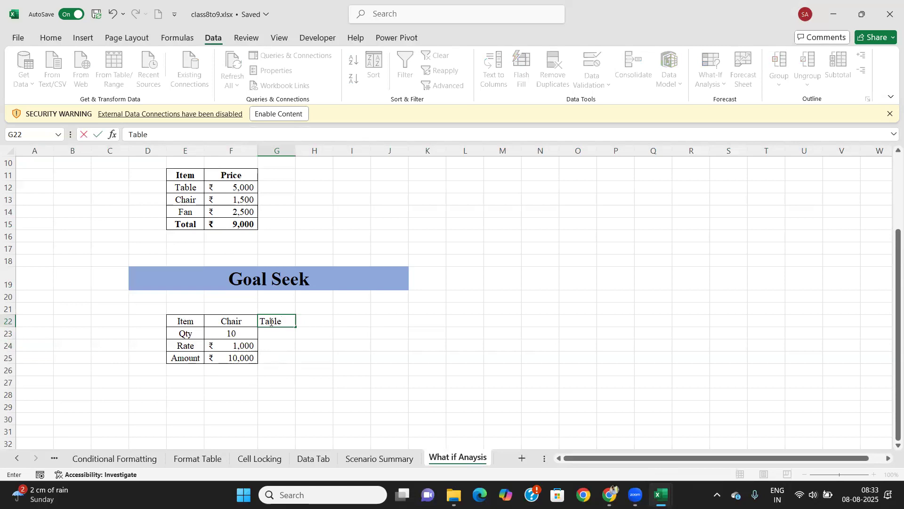
key("Return")
type("2")
key("Return")
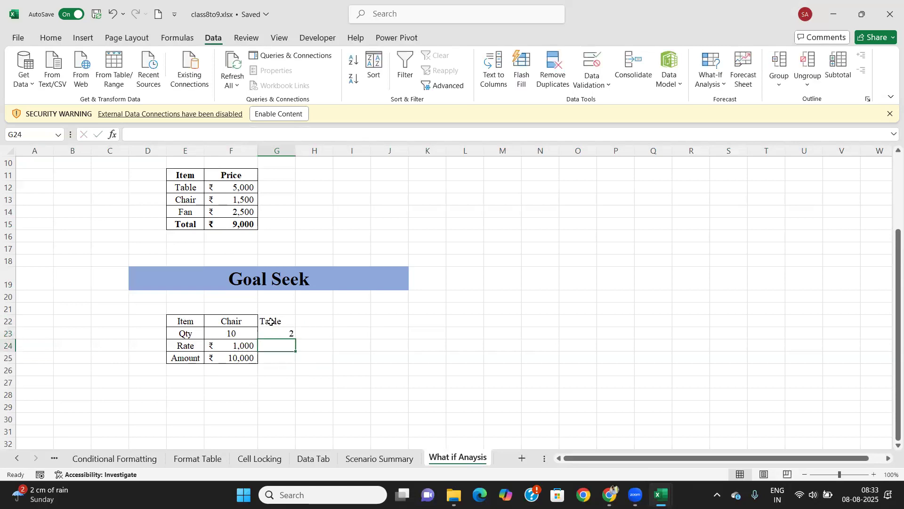
type("500")
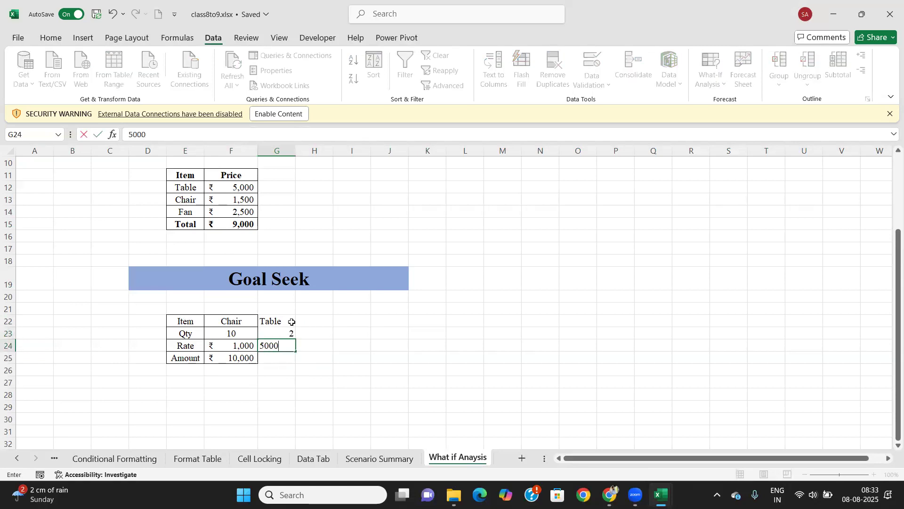
type("0")
key("Return")
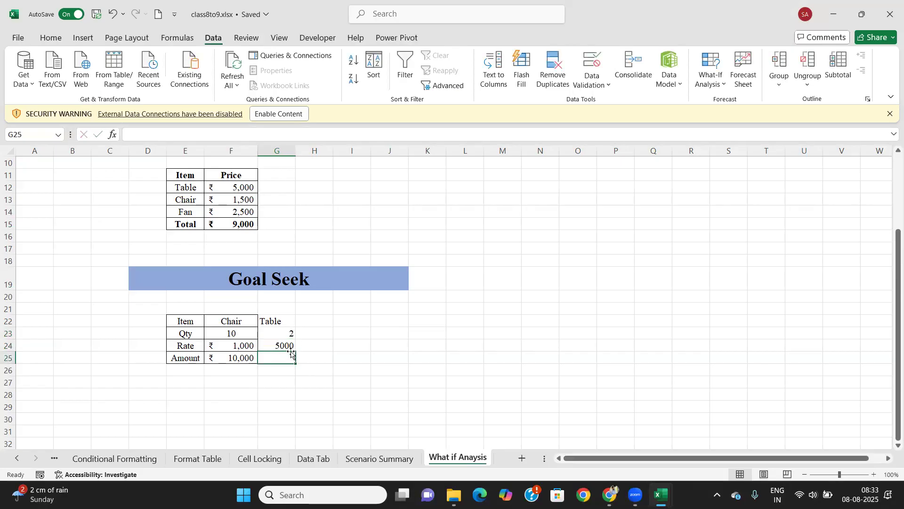
Calculate the Table item's Amount in G25 with =PRODUCT(G23:G24).
type("=")
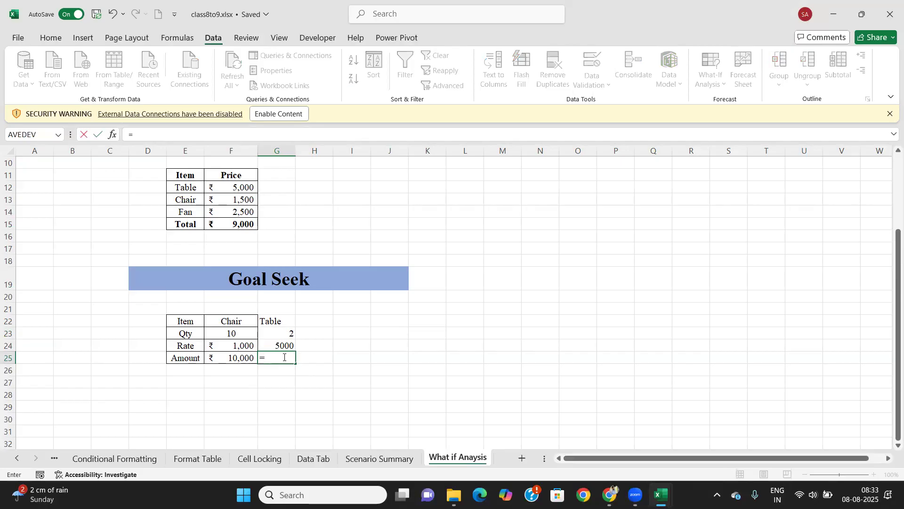
type("pr")
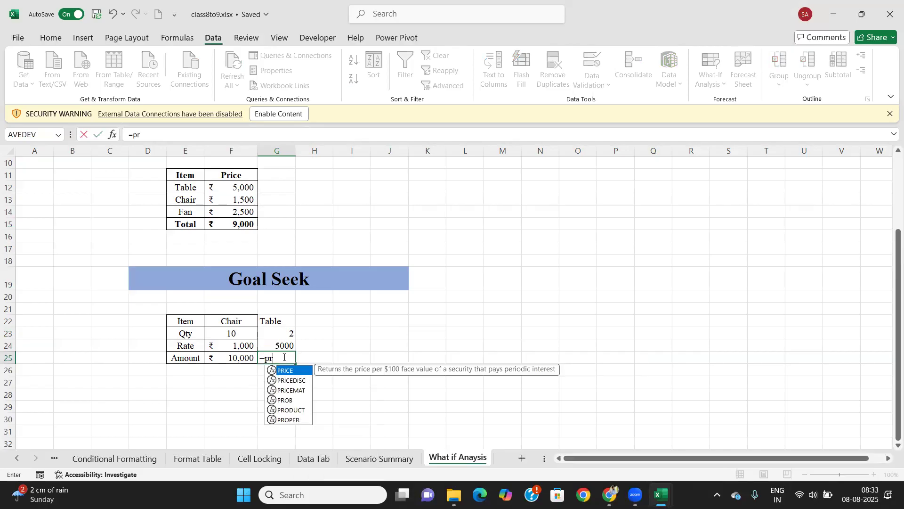
key("Down")
key("Down")
key("Down")
key("Down")
key("Tab")
left_click_drag(272, 332, 276, 347)
type(")")
key("Return")
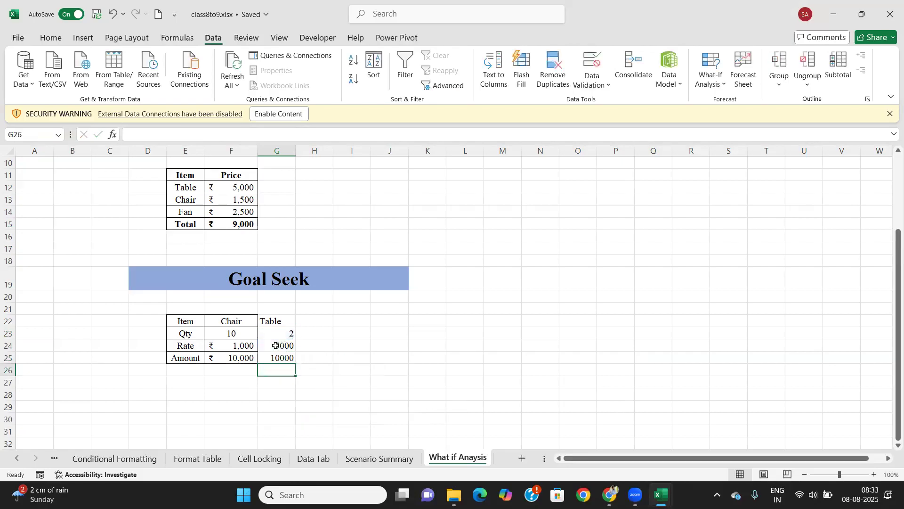
Copy the formatting of the Chair cells F22:F25 onto G22:G25 and widen column G to about 10.78.
left_click_drag(226, 321, 234, 357)
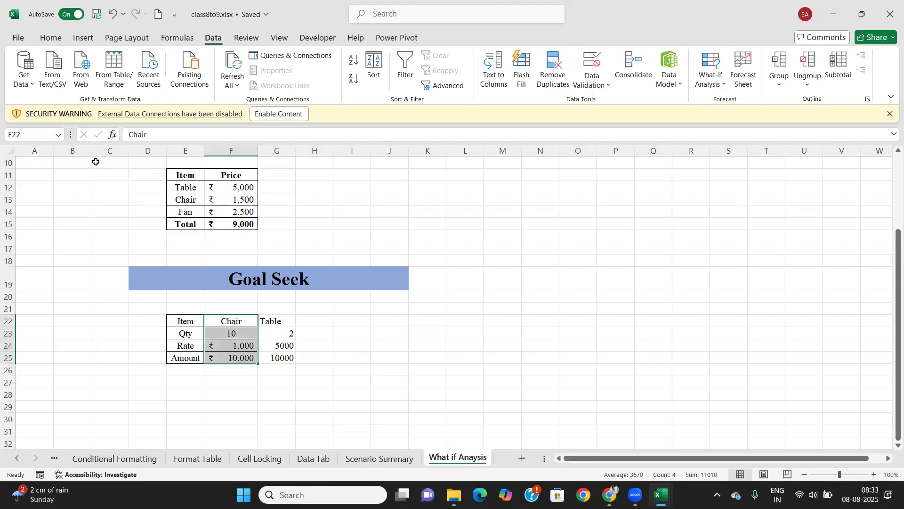
left_click(50, 38)
left_click(71, 85)
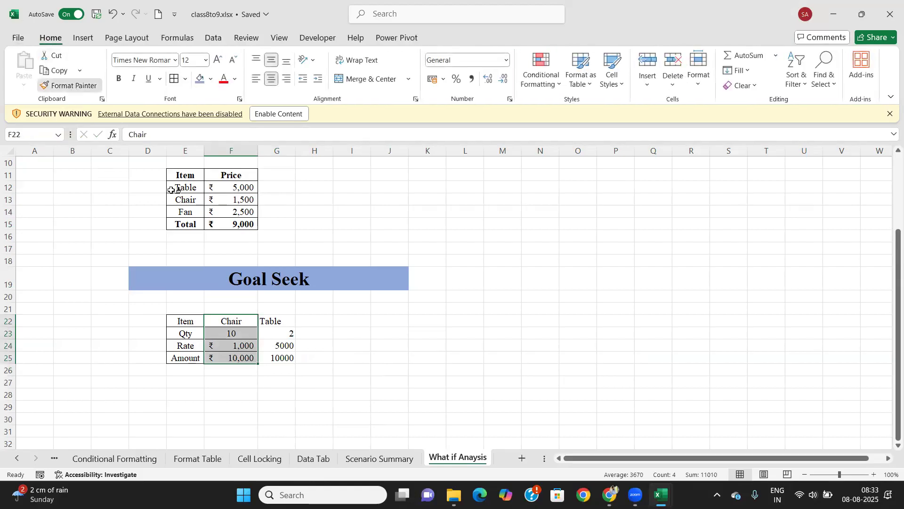
left_click_drag(270, 321, 279, 360)
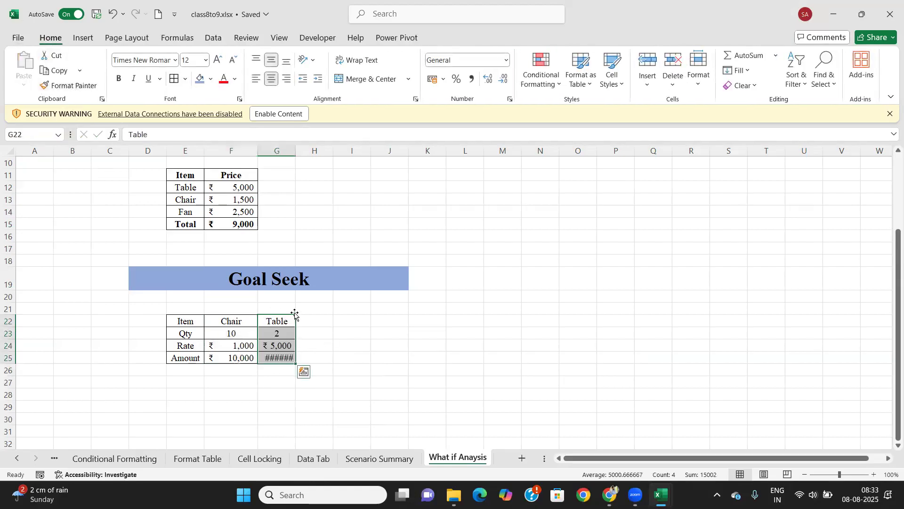
left_click_drag(302, 152, 307, 151)
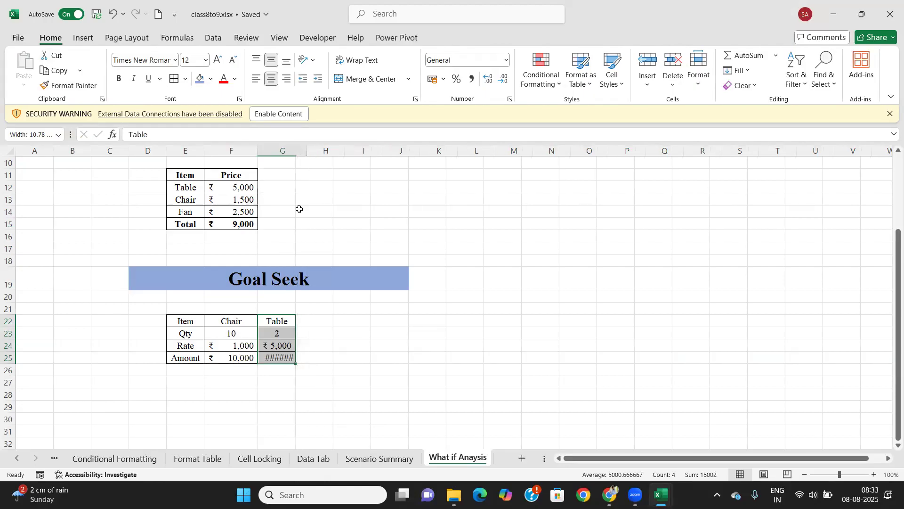
left_click(283, 359)
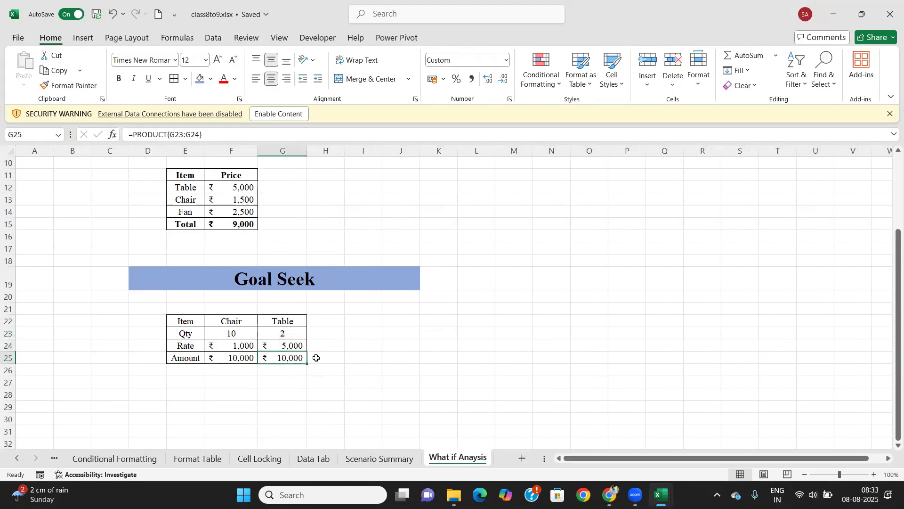
Enter the label Total in E27, below the Amount row.
left_click(317, 356)
left_click(268, 381)
left_click_drag(200, 385, 217, 383)
left_click(216, 384)
left_click(195, 384)
type("To")
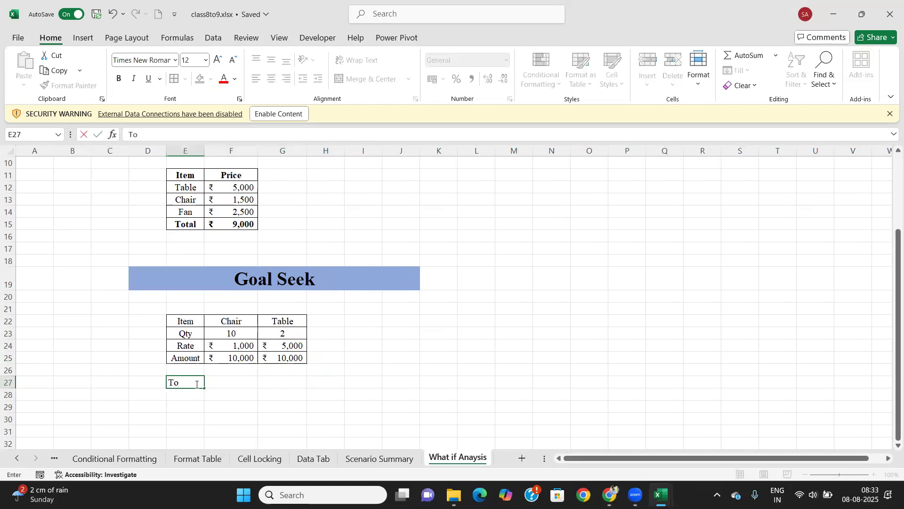
type("tal")
key("Tab")
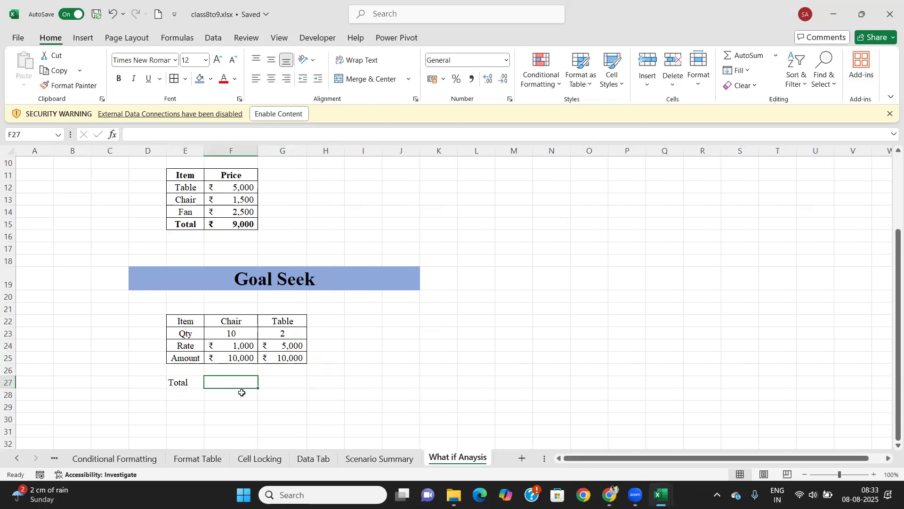
Add the Chair and Table amounts in F27 with =SUM(F25:G25).
type("=sum")
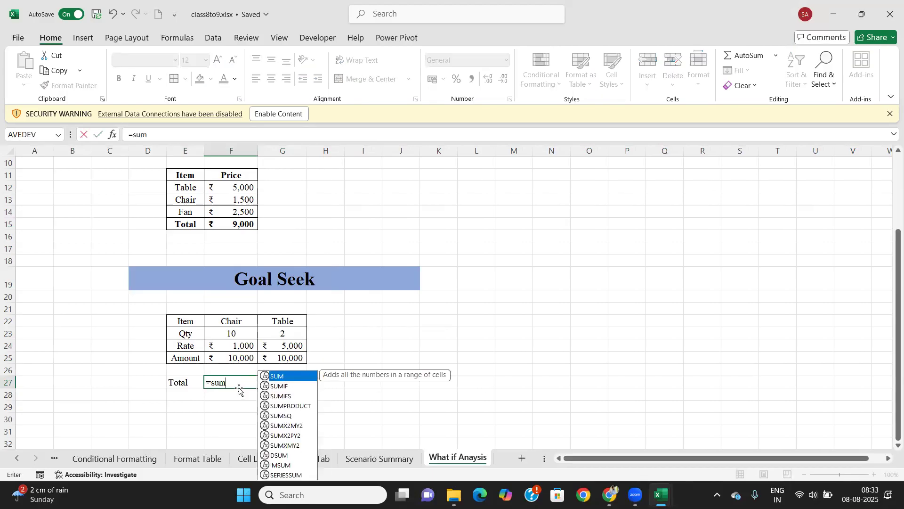
key("Tab")
left_click_drag(235, 357, 284, 364)
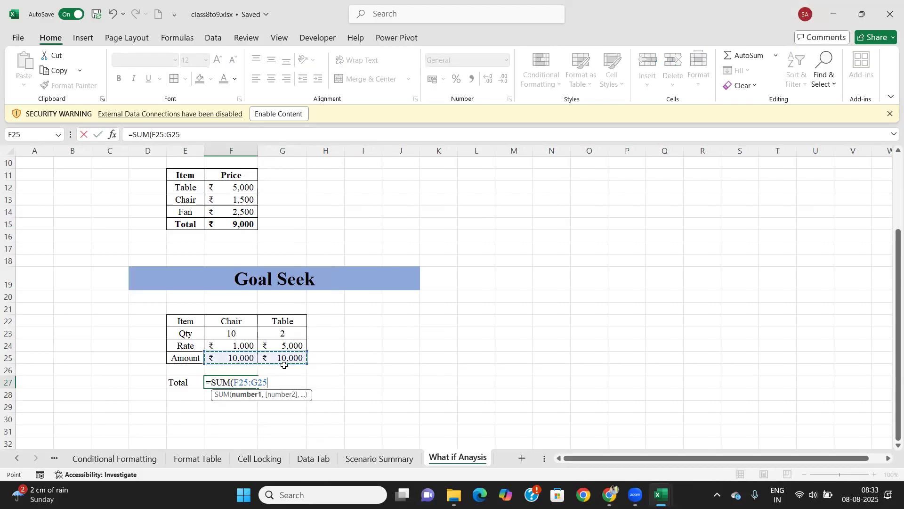
type(")")
key("Return")
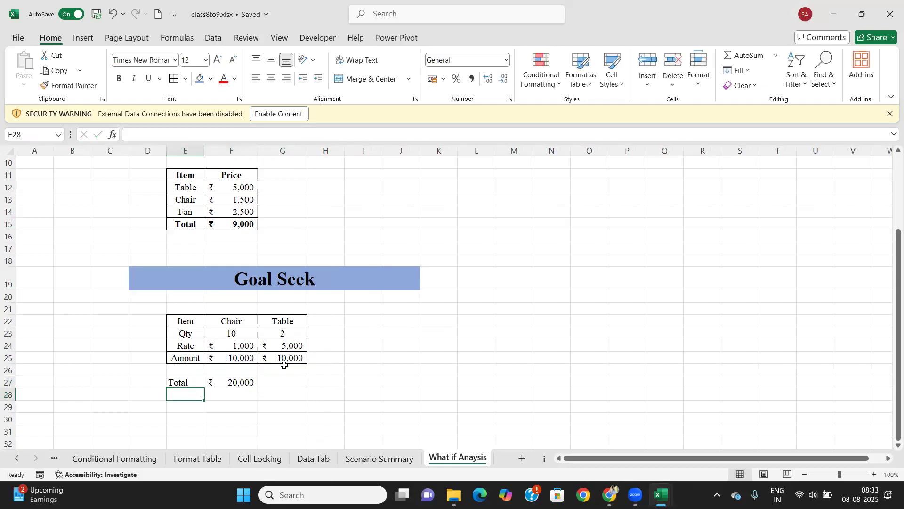
Centre the Total cells E27:F27 horizontally and vertically and give them borders.
left_click_drag(182, 381, 237, 383)
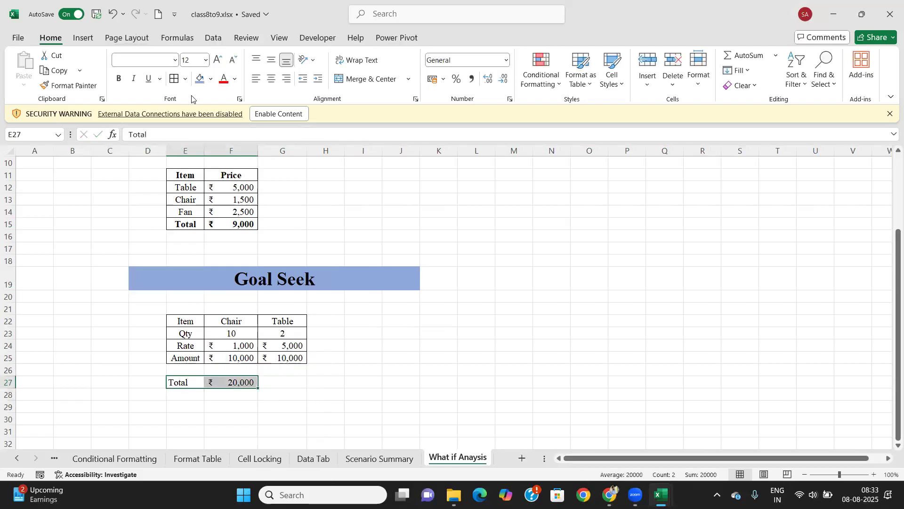
left_click(271, 79)
left_click(271, 60)
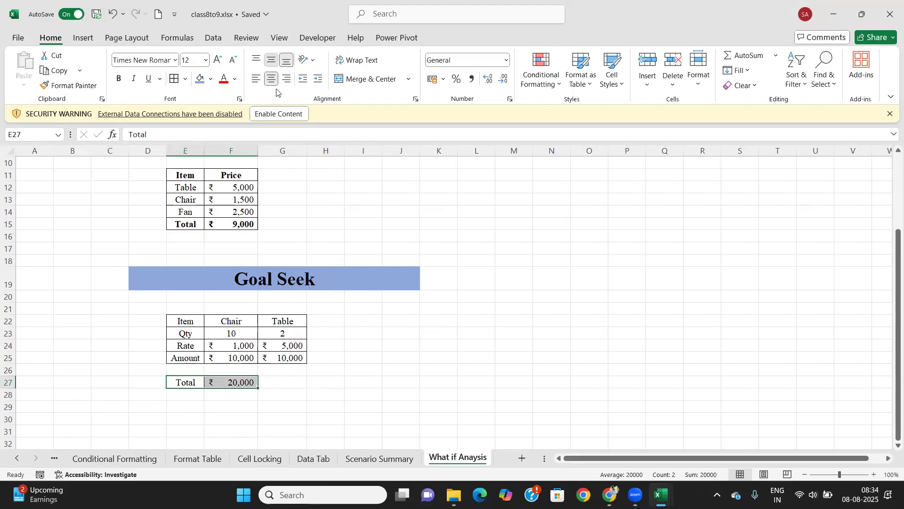
left_click(241, 403)
Start a Goal Seek on the Total in F27 with a target value of 25000.
key("Up")
key("Up")
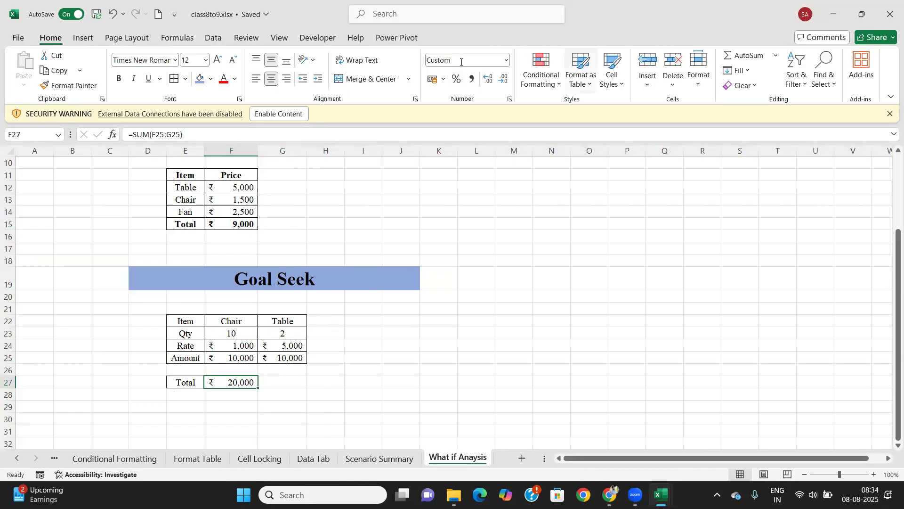
left_click(213, 37)
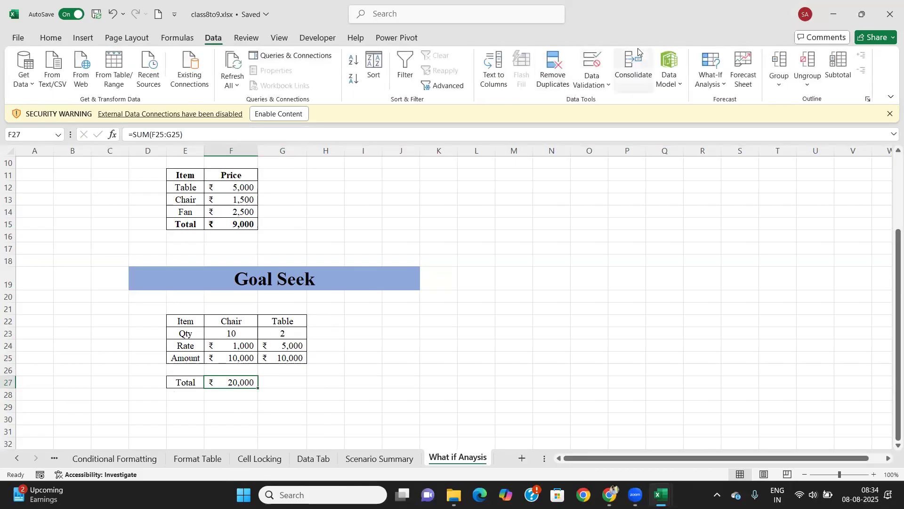
left_click(720, 83)
left_click(725, 119)
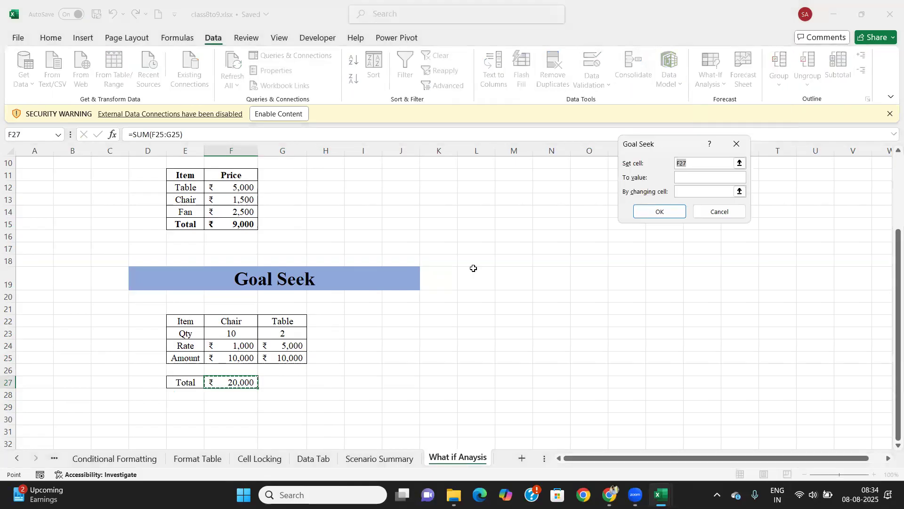
left_click_drag(669, 148, 502, 189)
left_click(517, 218)
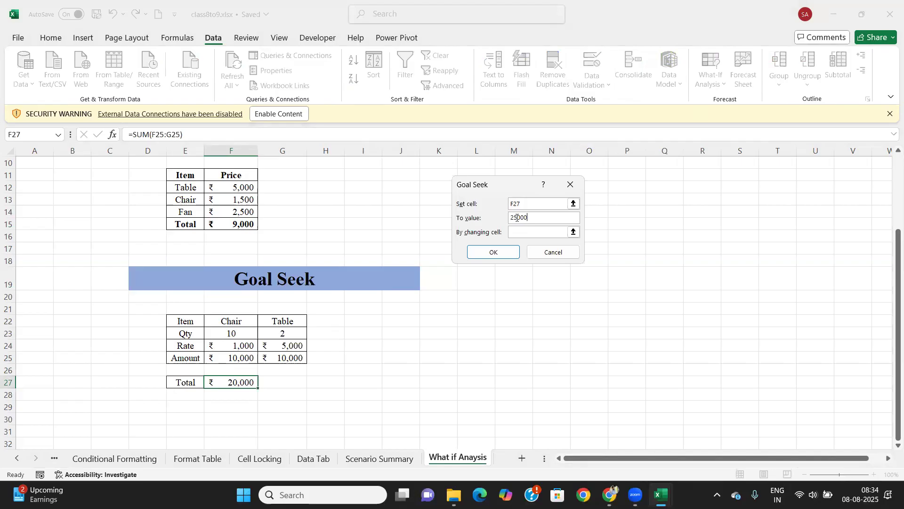
Try to run the Goal Seek with both quantities, F23:G23, as the changing cells.
left_click(573, 232)
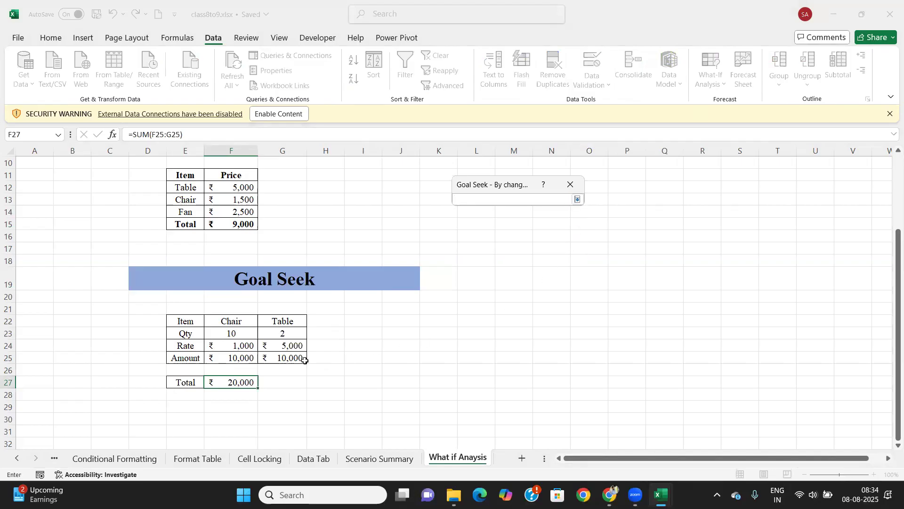
left_click_drag(232, 333, 270, 334)
left_click(578, 199)
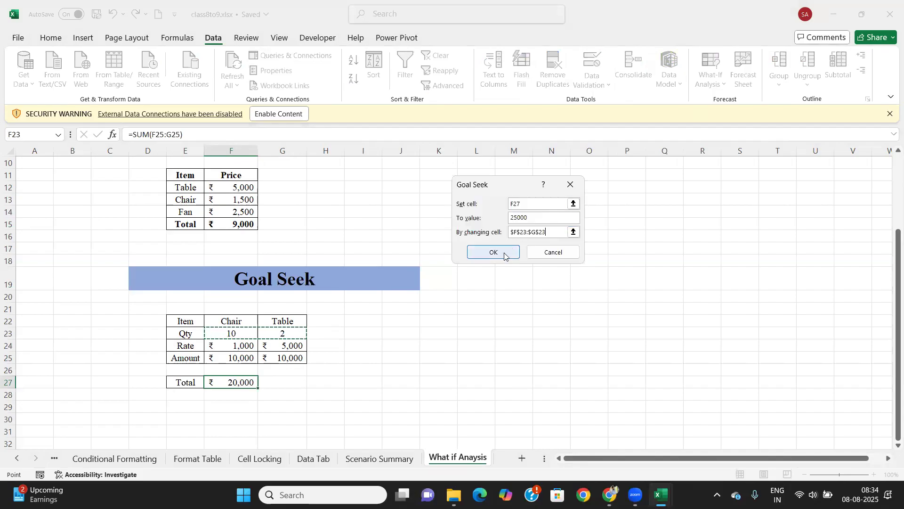
left_click(495, 253)
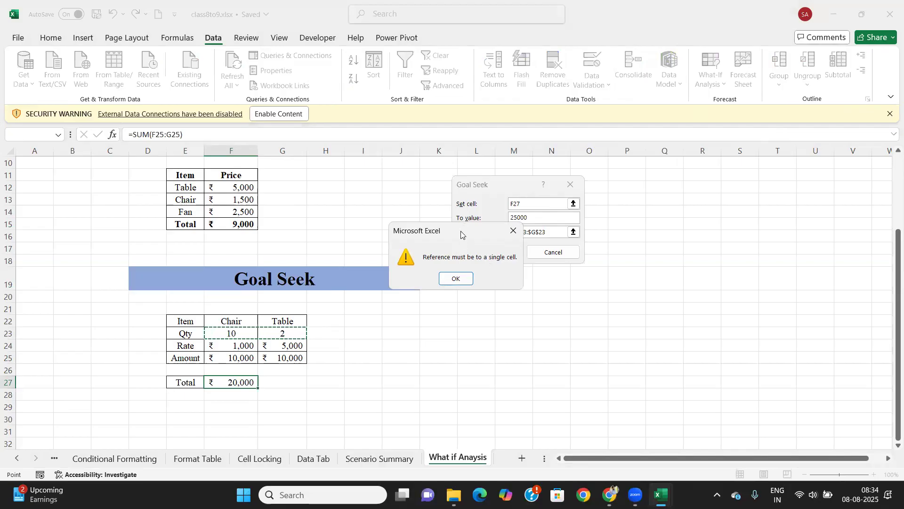
left_click_drag(461, 235, 422, 192)
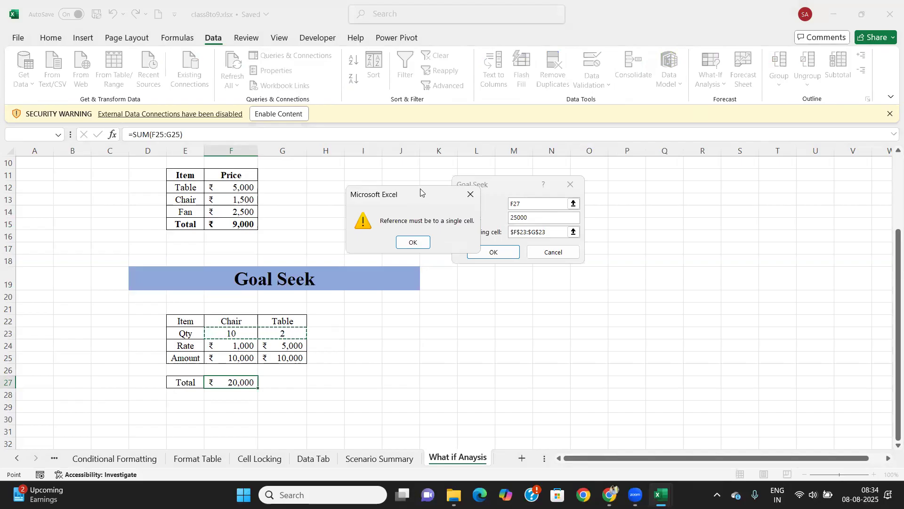
left_click(412, 242)
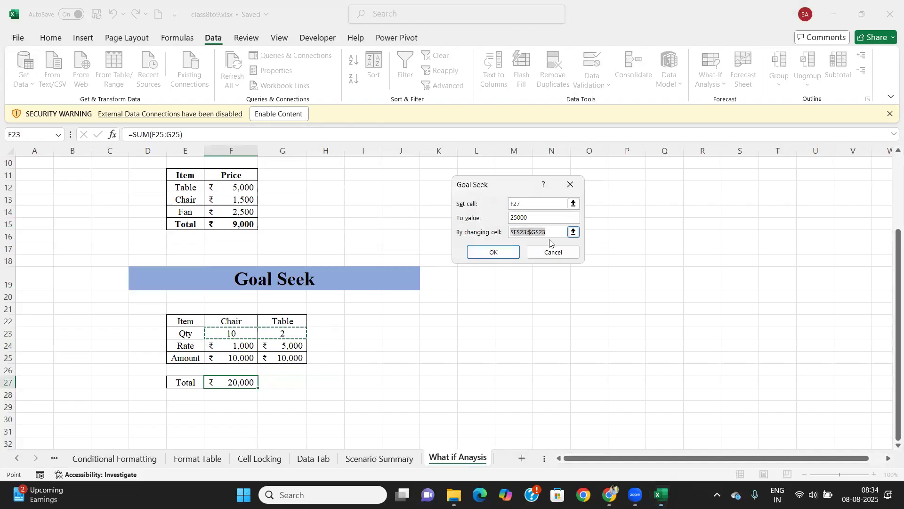
Set only the Table's Qty in G23 as the changing cell, run the Goal Seek and keep the solution.
left_click(574, 231)
left_click(293, 333)
left_click(577, 199)
left_click(484, 253)
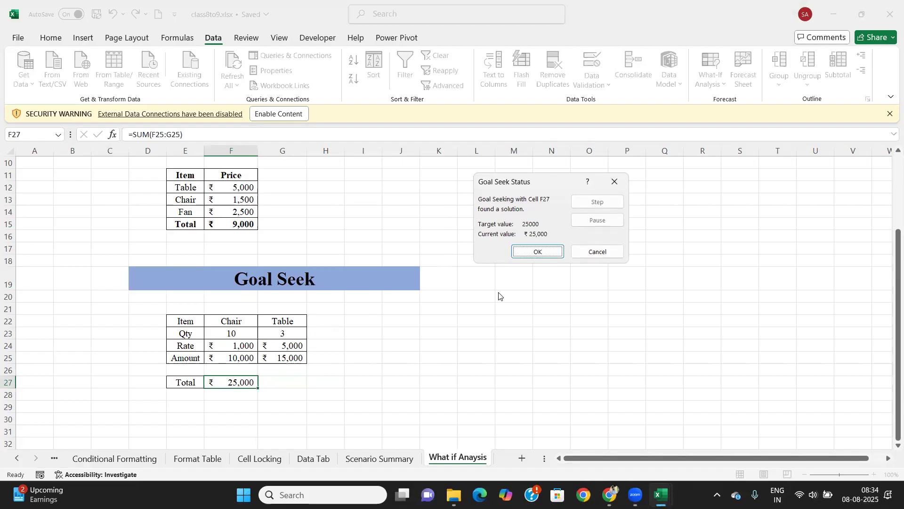
left_click(538, 252)
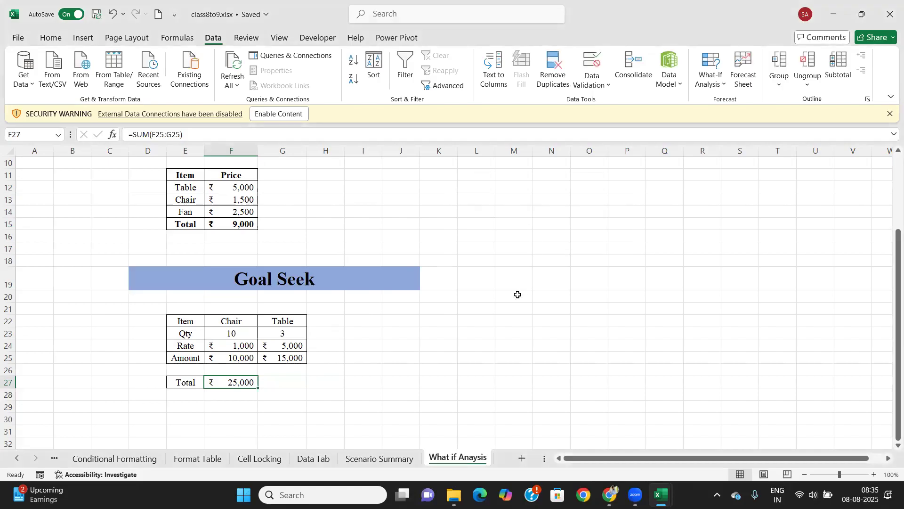
left_click(275, 383)
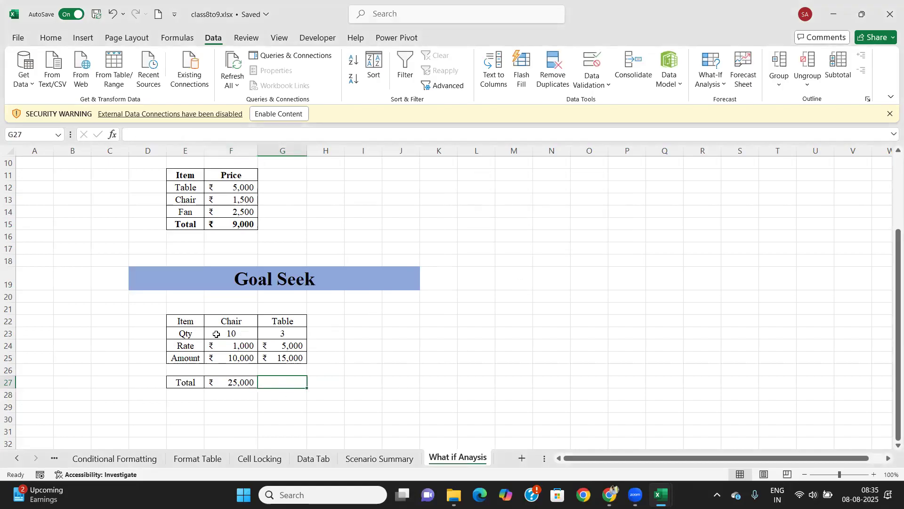
left_click(230, 382)
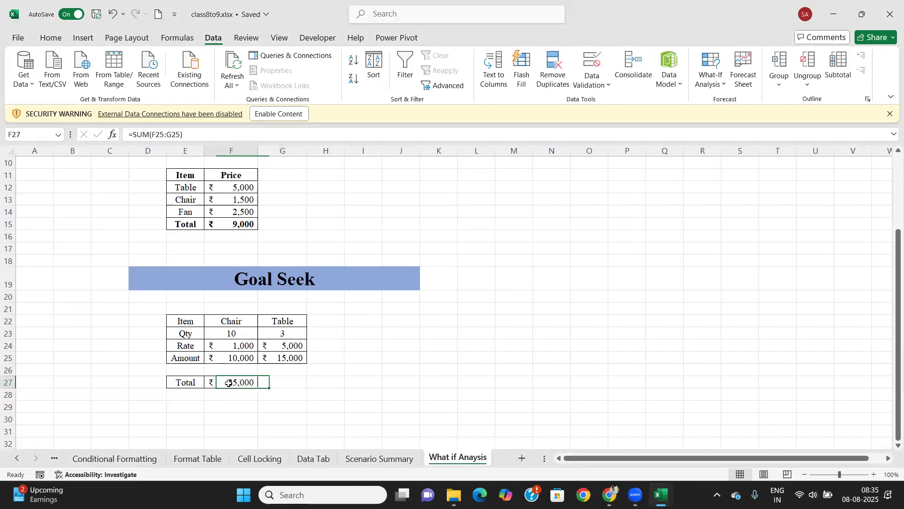
left_click(284, 332)
left_click(228, 394)
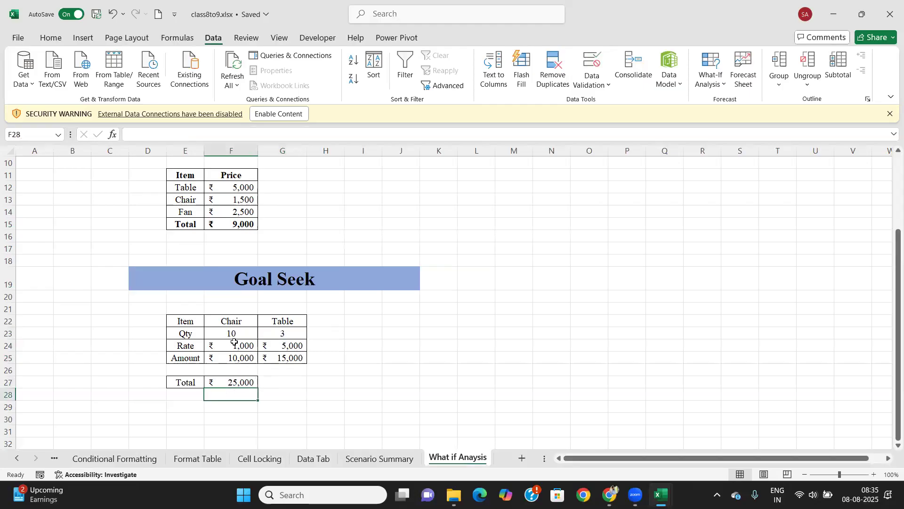
left_click(237, 379)
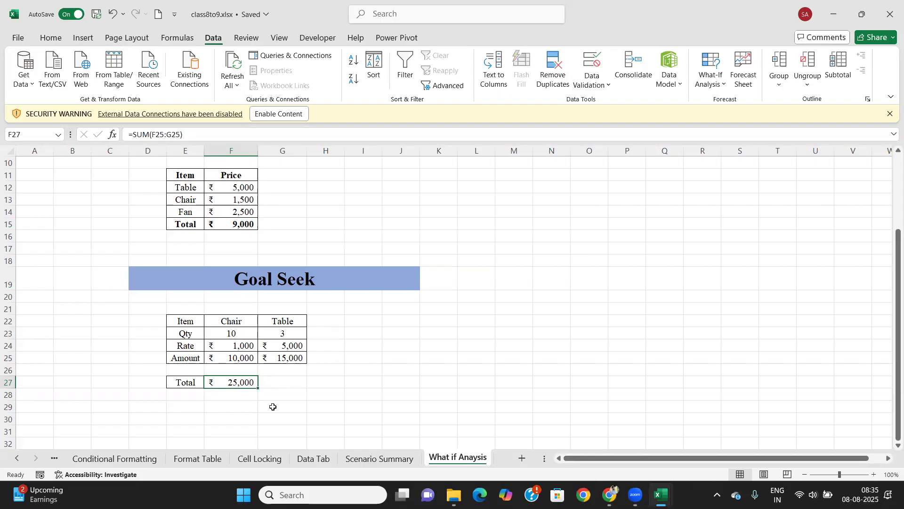
Enter the section title Data Table in D30, below the Goal Seek example.
scroll(273, 407, "down", 2)
left_click(152, 345)
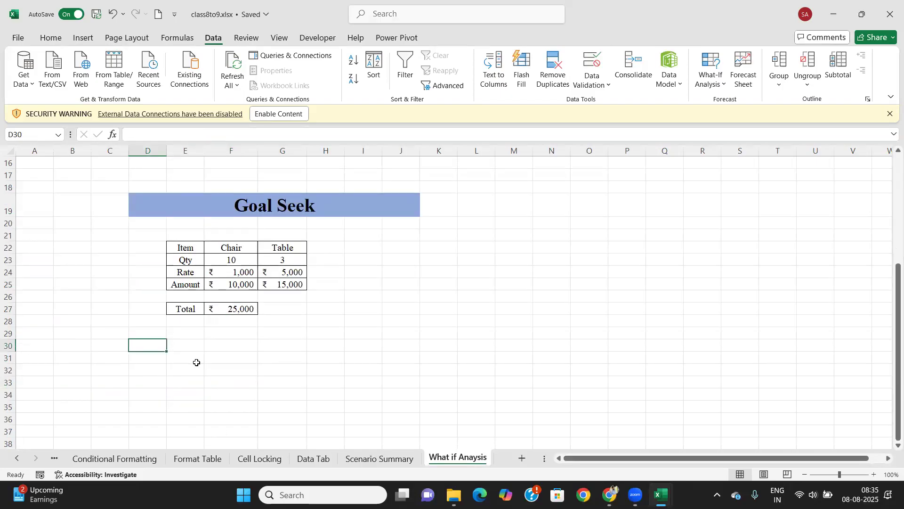
type("T")
key("BackSpace")
type("D")
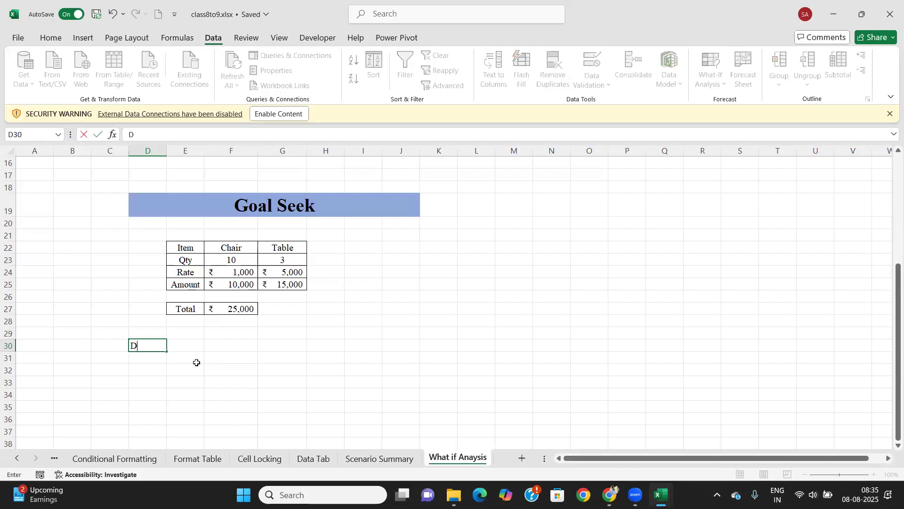
type("ata Table")
key("Tab")
Copy the Goal Seek heading's formatting onto the Data Table title in D30.
left_click(143, 197)
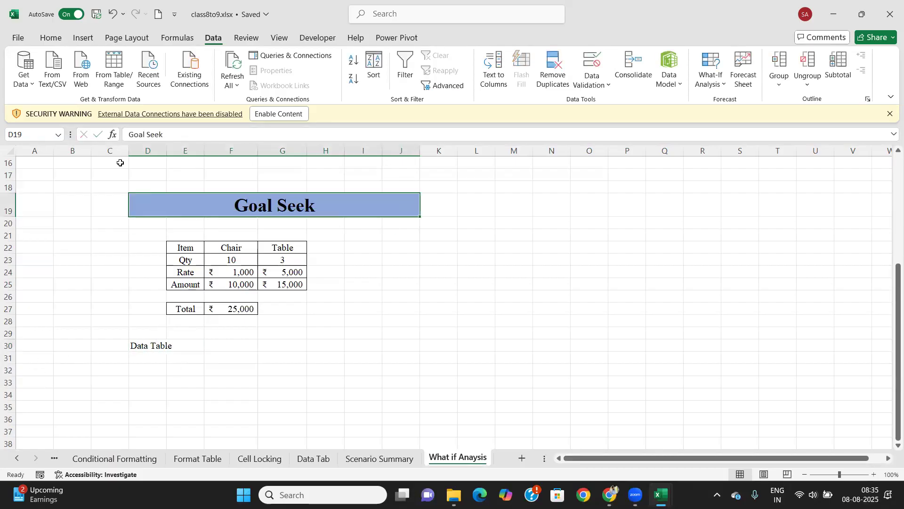
left_click(59, 39)
left_click(58, 89)
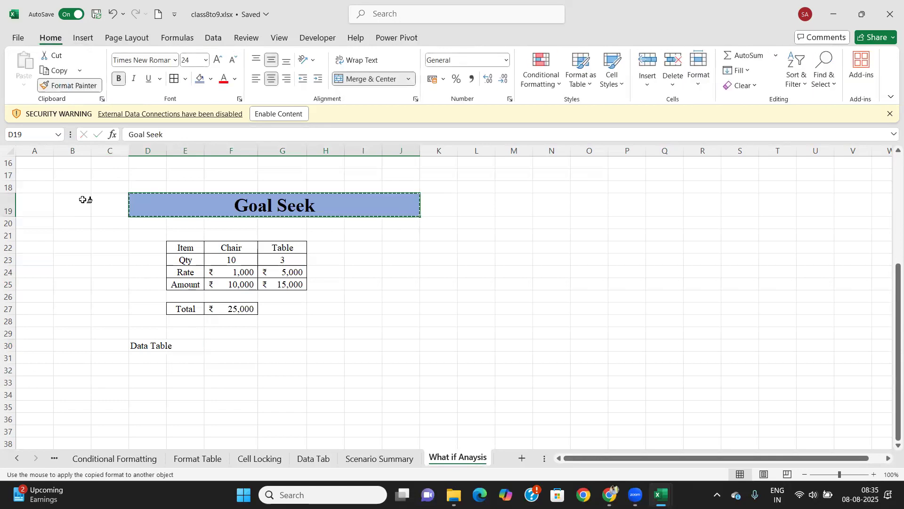
left_click(142, 346)
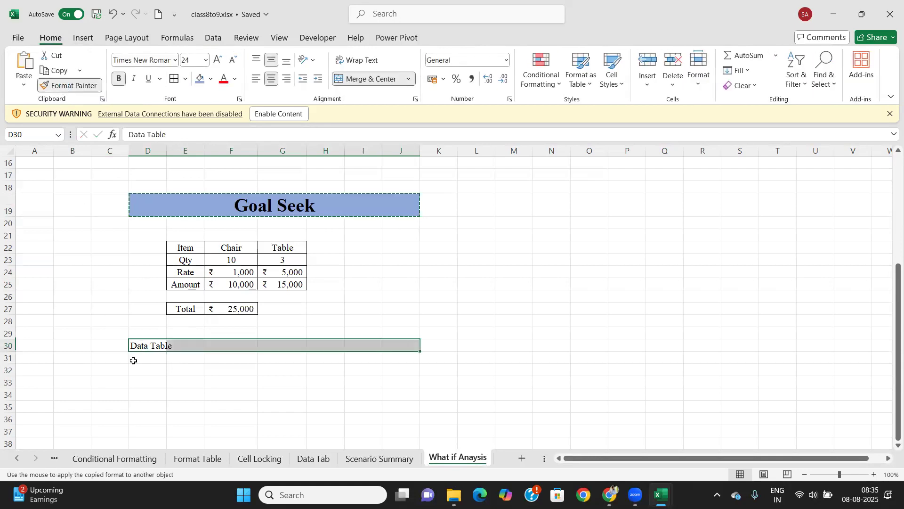
Enter the label Item in E33 with Chair beside it in F33, below the Data Table heading.
left_click(201, 393)
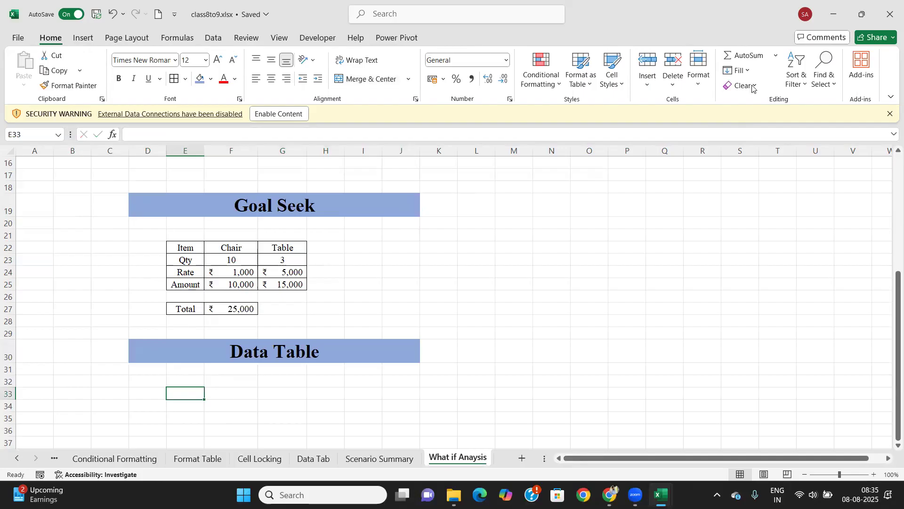
scroll(192, 324, "down", 2)
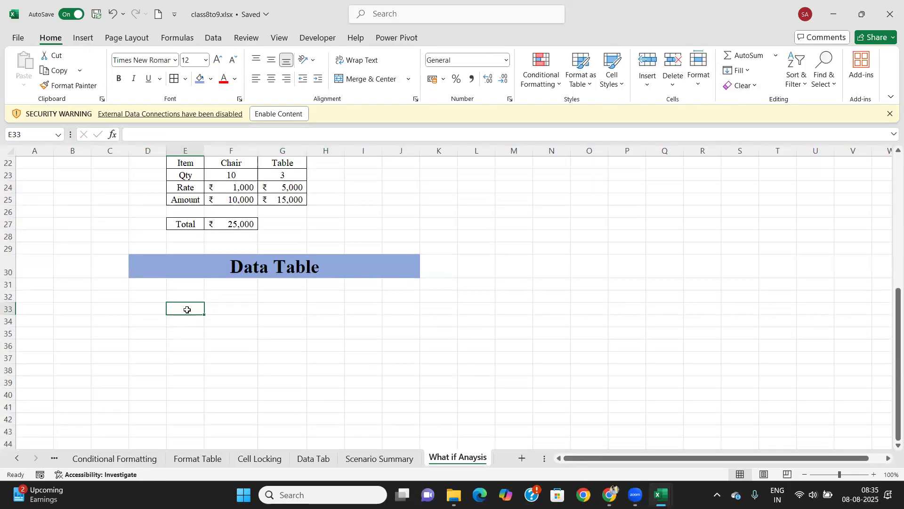
left_click(158, 309)
left_click(180, 315)
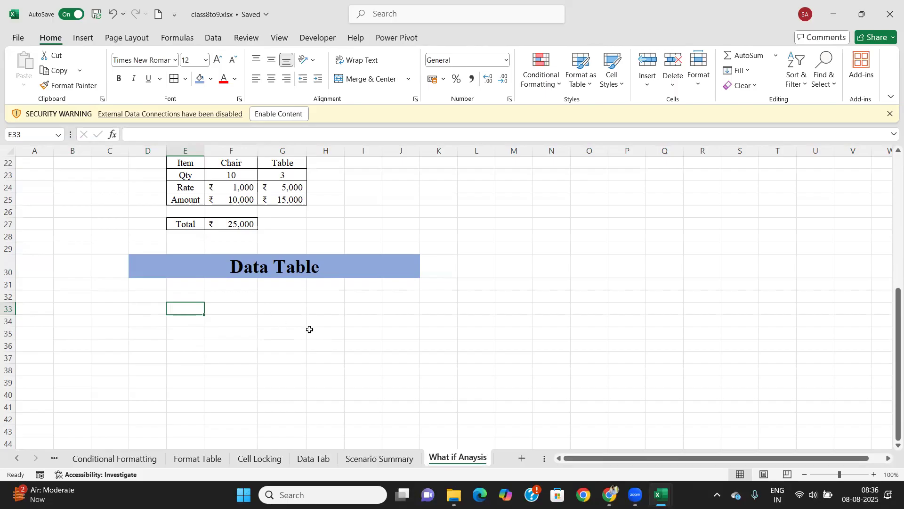
type("Item")
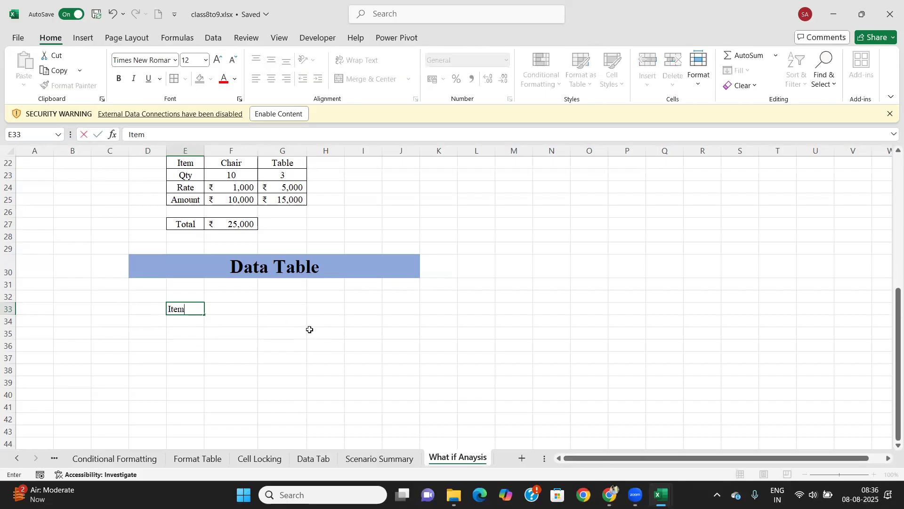
key("Tab")
type("Chair")
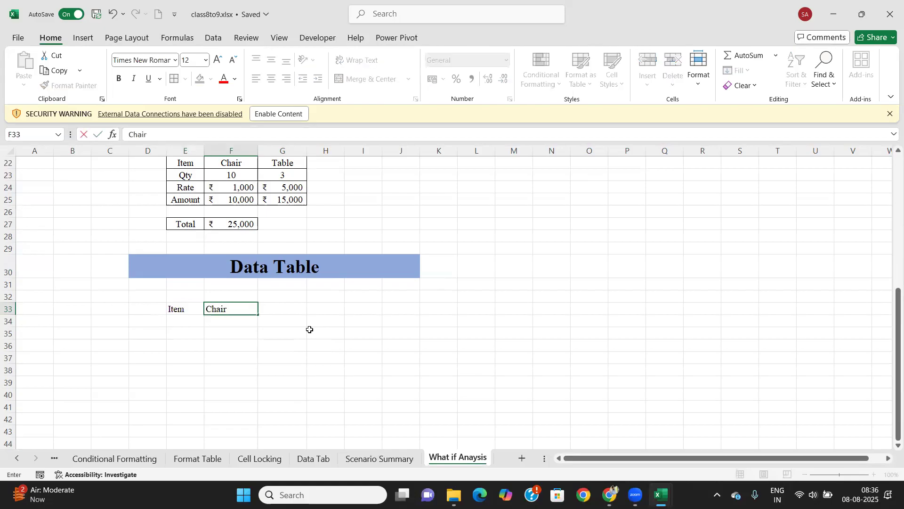
key("Return")
Add a Qty row with 15 and a Rate row with 1200 in E34:F35.
type("Qty")
key("Tab")
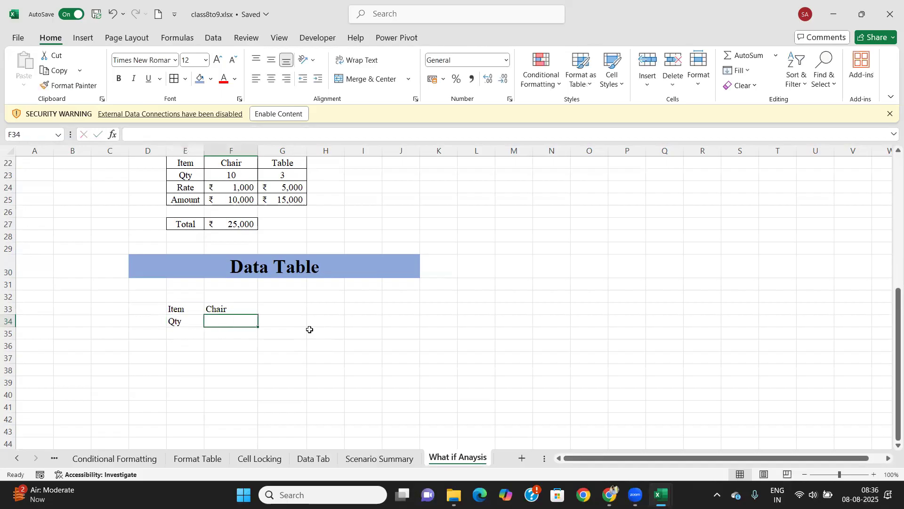
type("15")
key("Return")
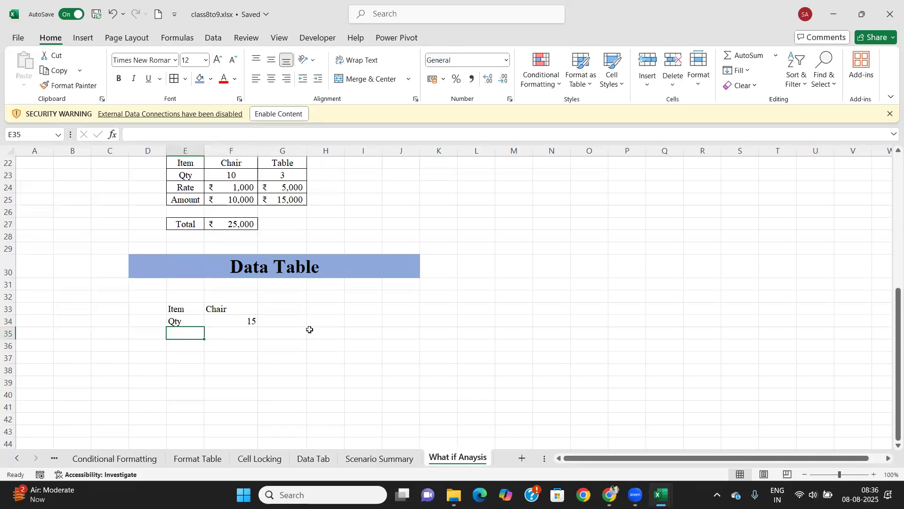
type("Rate")
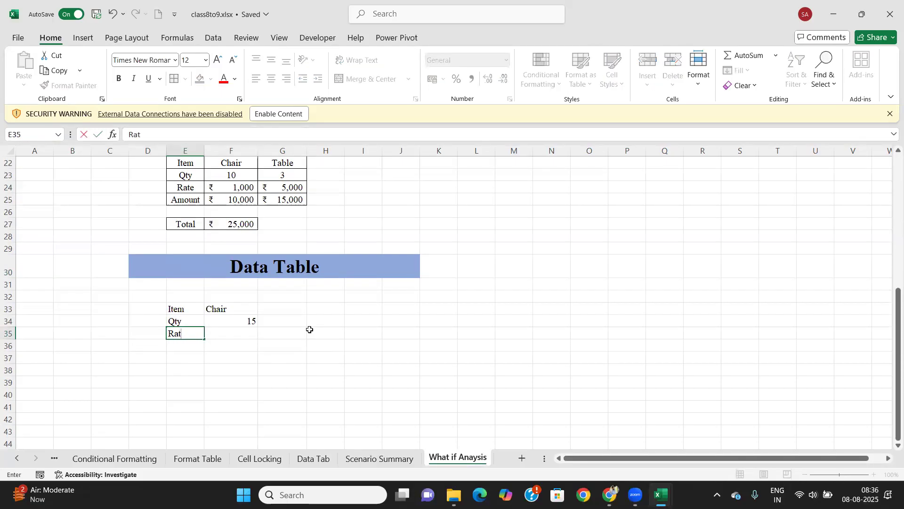
key("Tab")
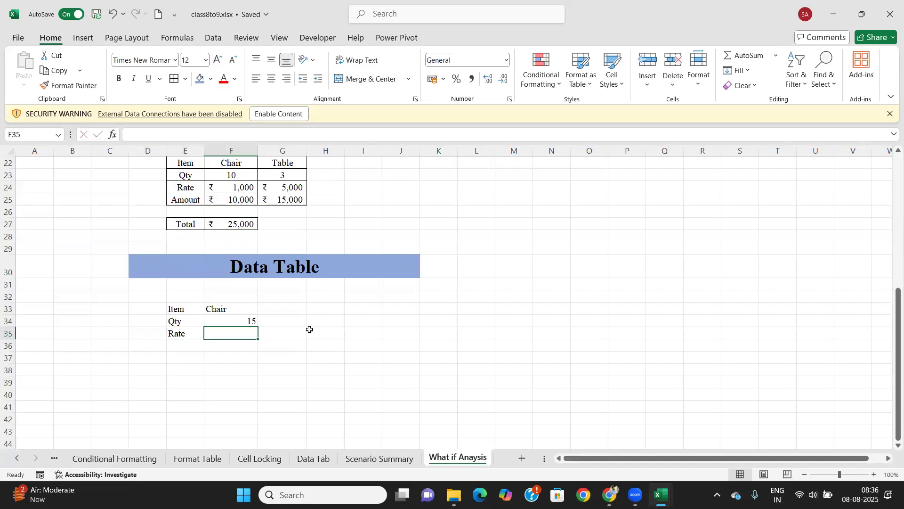
type("1200")
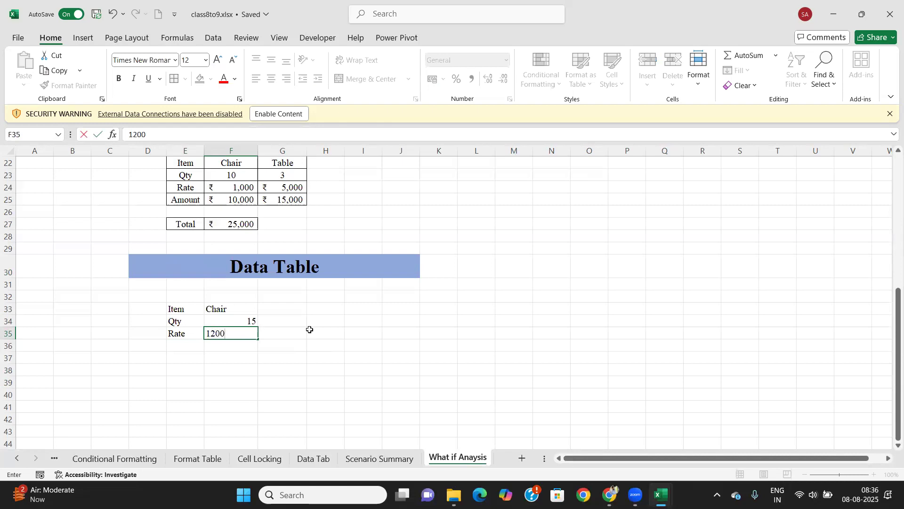
key("Return")
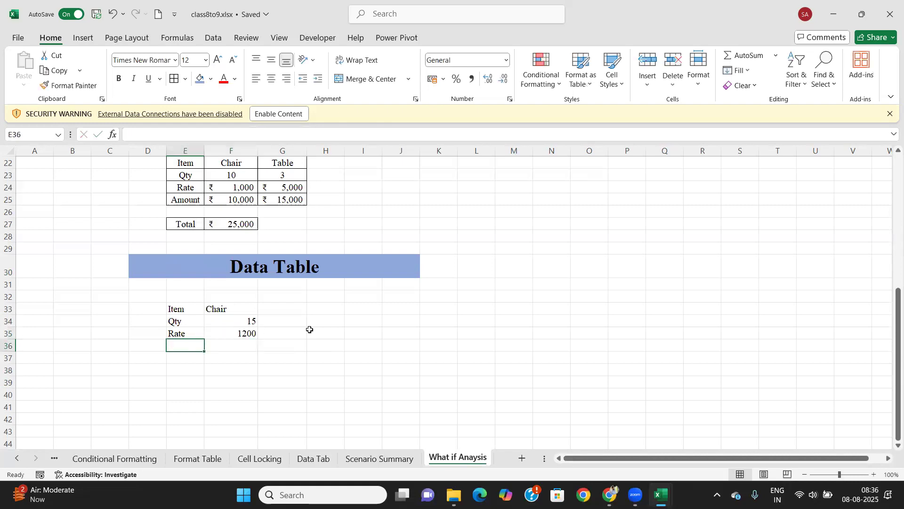
type("Ea")
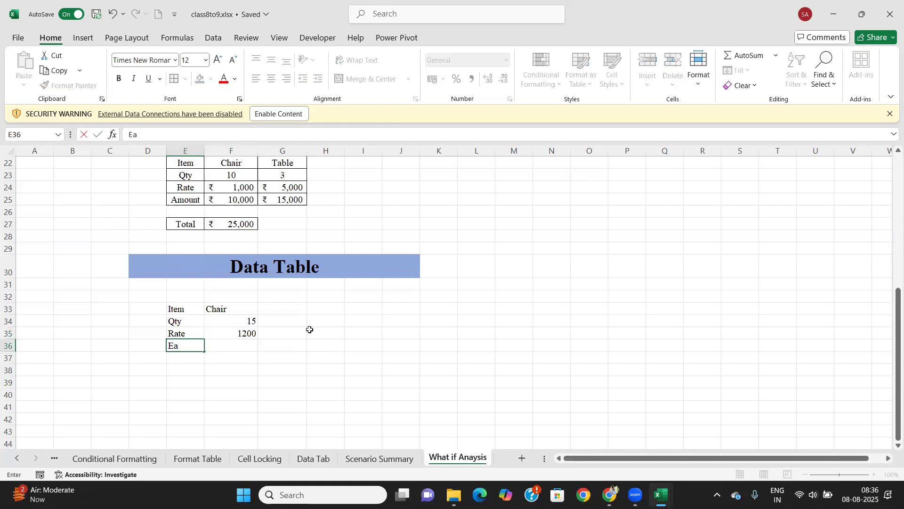
type("rning")
key("Tab")
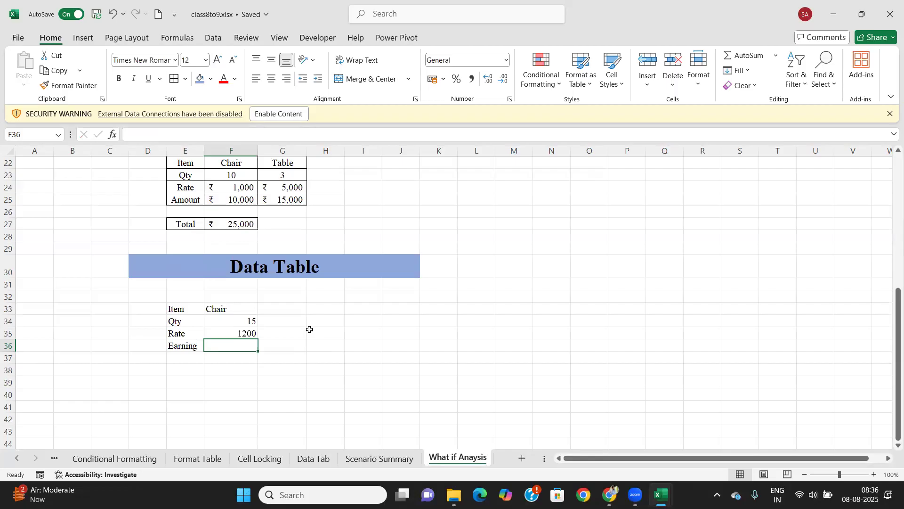
key("Left")
Label E36 Total Sell and build a formula in F36 multiplying Qty F34 by Rate F35.
type("Tot")
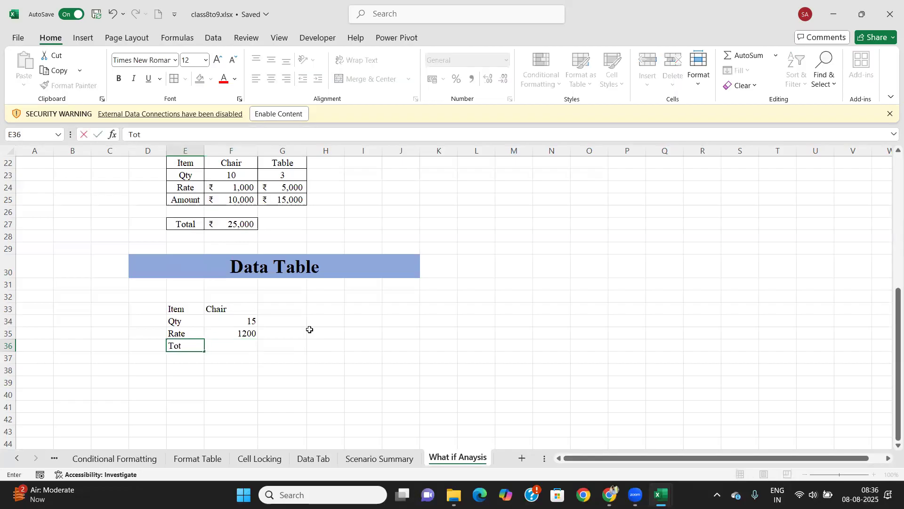
type("al Sales")
key("Tab")
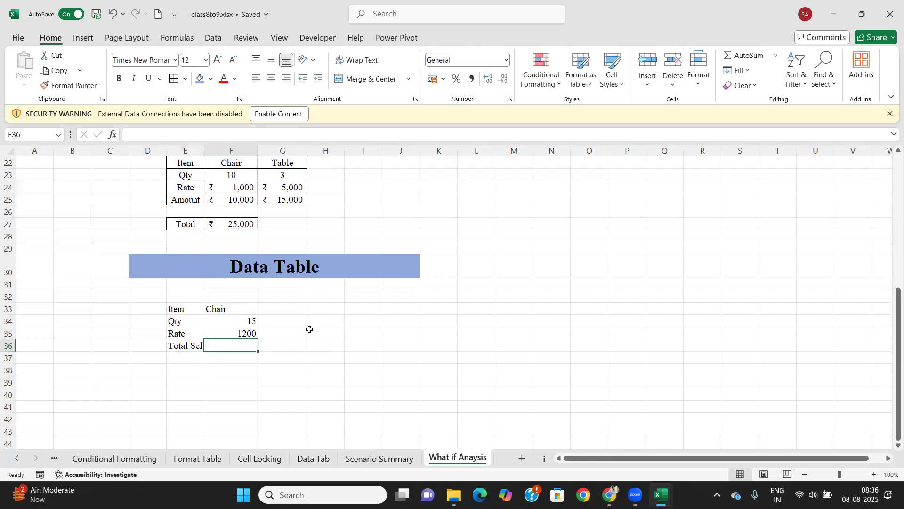
type("=")
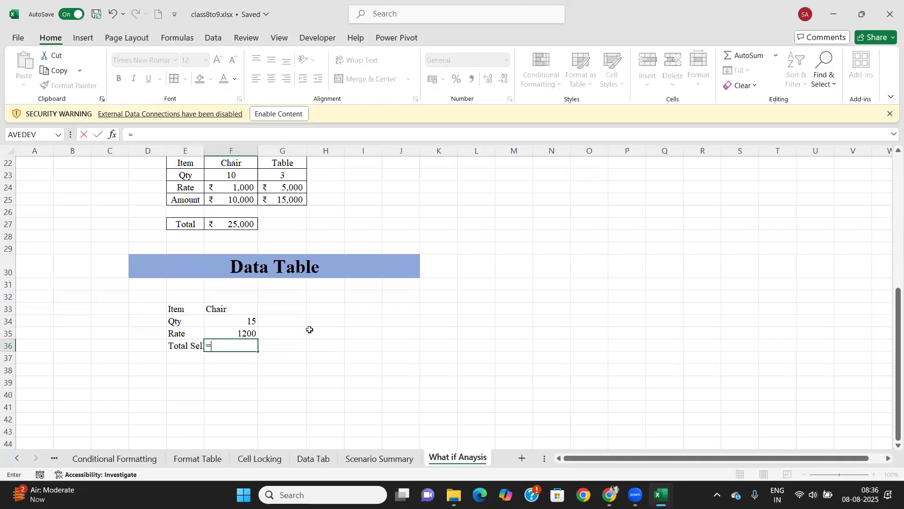
key("Up")
key("Up")
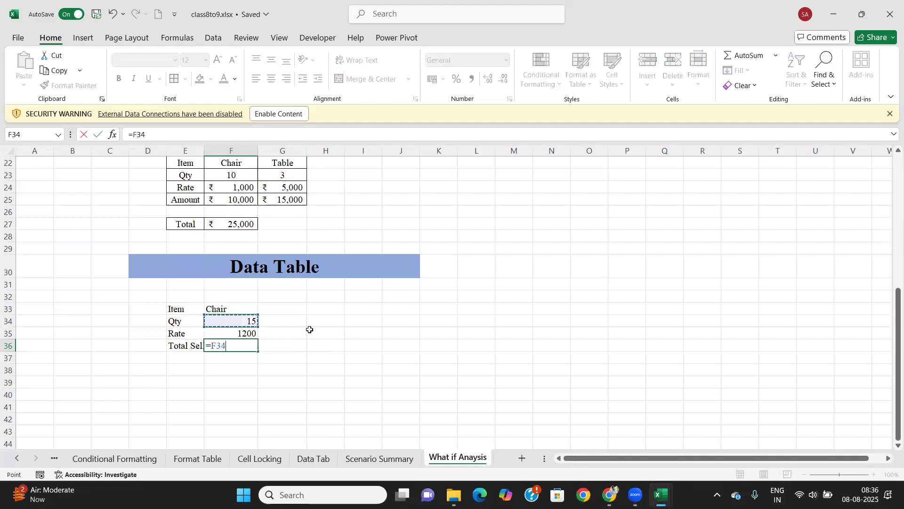
type("*")
key("Up")
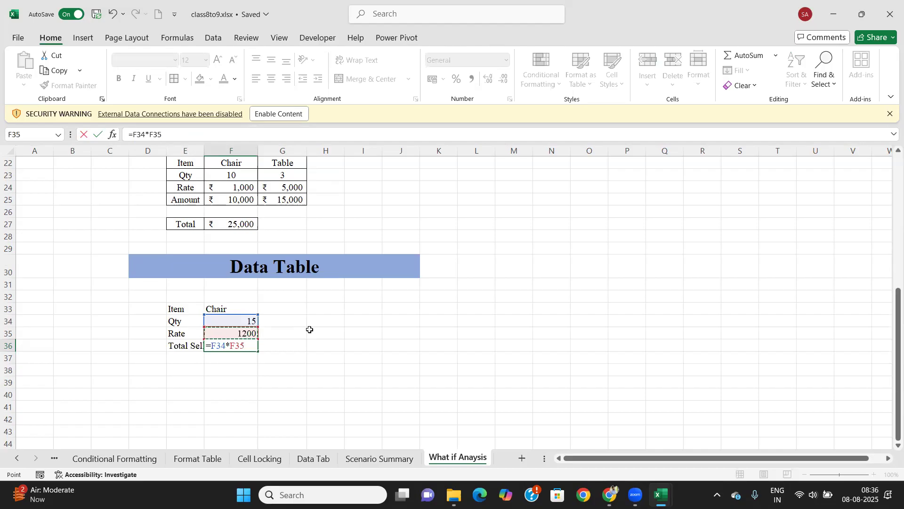
key("F4")
key("Left")
key("Left")
key("Left")
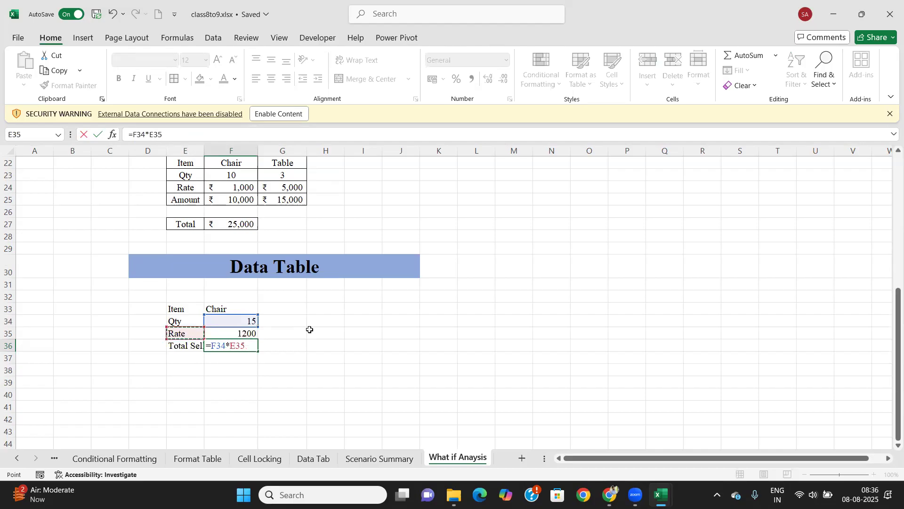
key("Right")
key("Right")
key("Right")
key("Right")
key("Left")
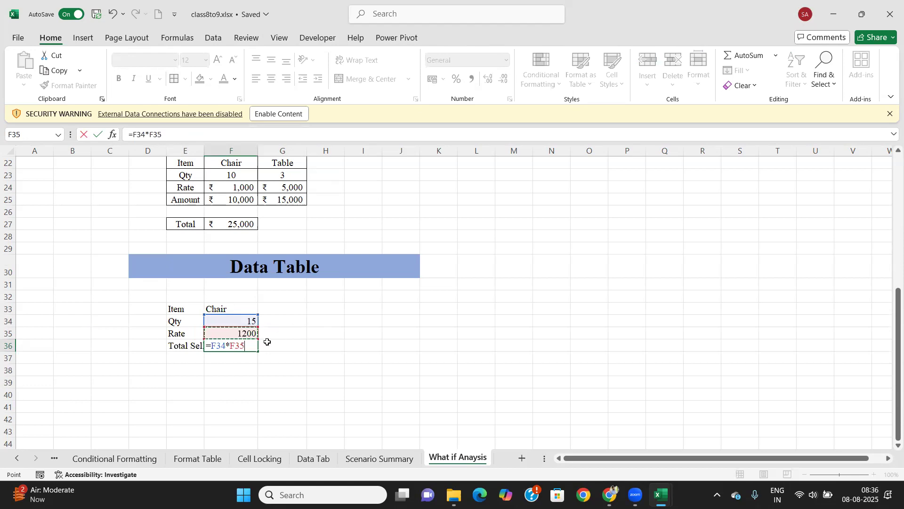
Make both references in the Total Sell formula absolute, giving =$F$34*$F$35, and commit it.
key("F4")
left_click(225, 347)
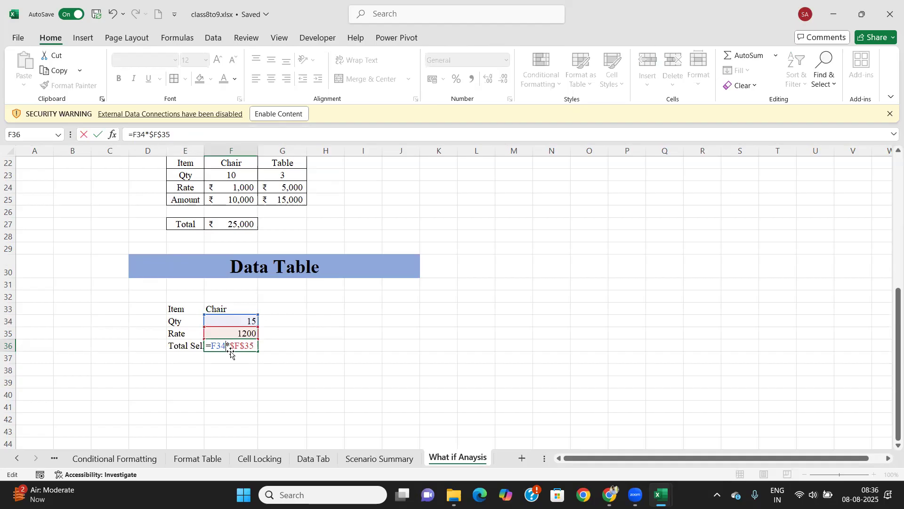
key("F4")
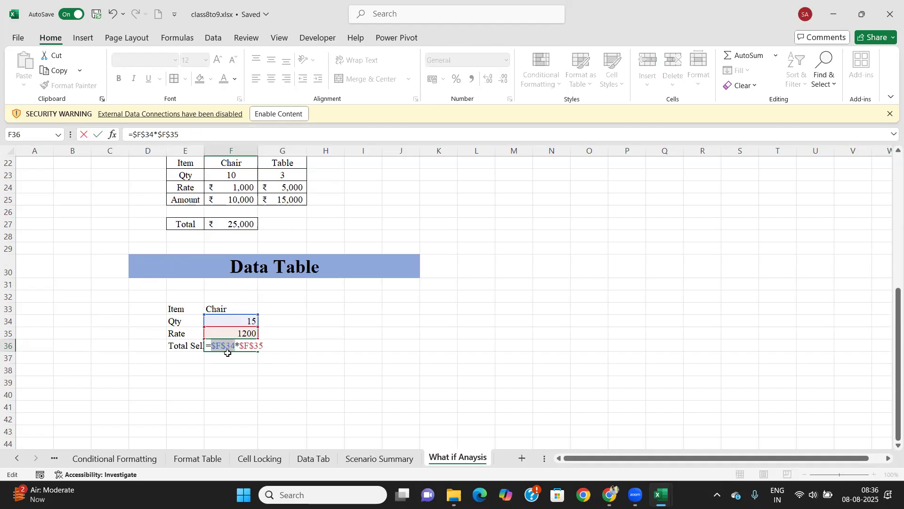
key("Return")
Format the Rate in F35 as Currency with no decimal places.
left_click(252, 344)
left_click(244, 332)
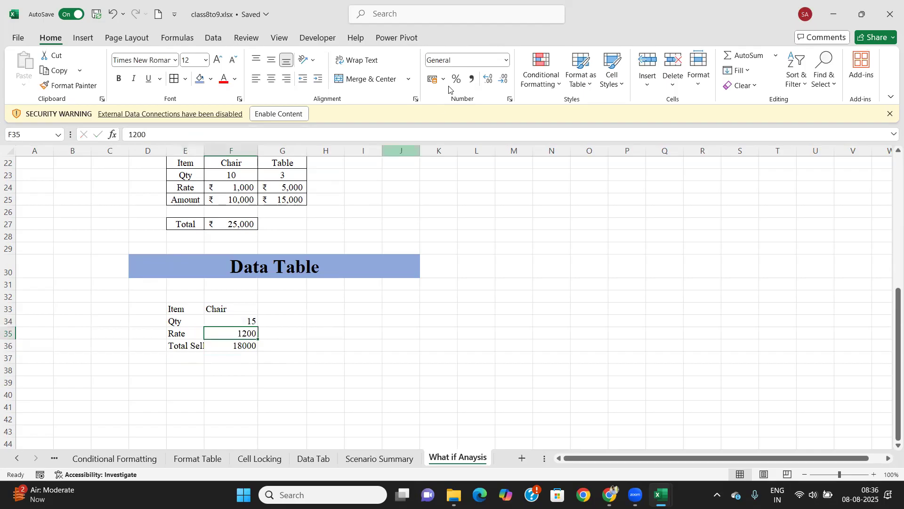
left_click(507, 60)
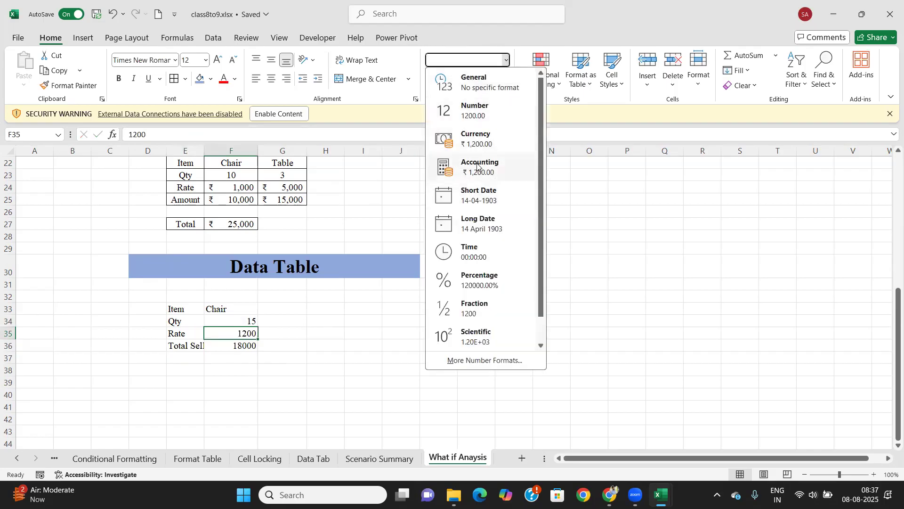
left_click(477, 140)
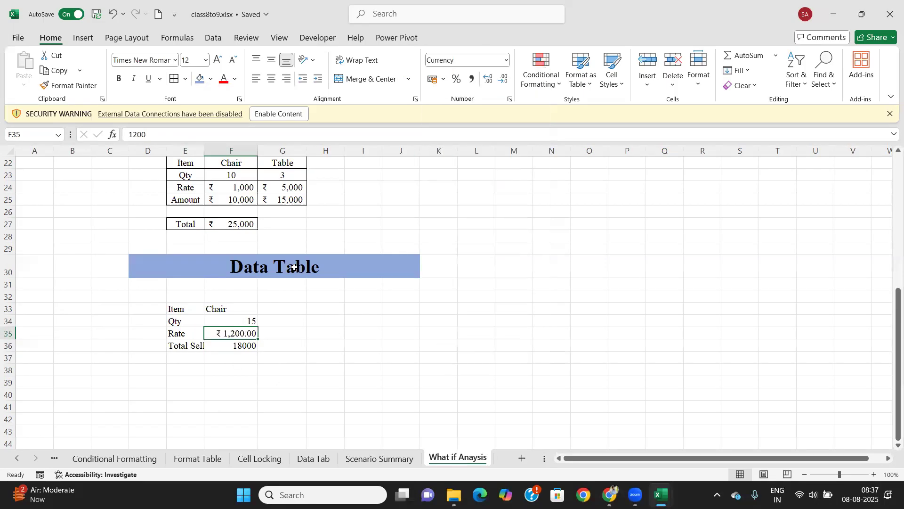
left_click(503, 79)
left_click(502, 79)
Format the Total Sell amount in F36 as Currency with no decimal places.
left_click(224, 345)
left_click(506, 59)
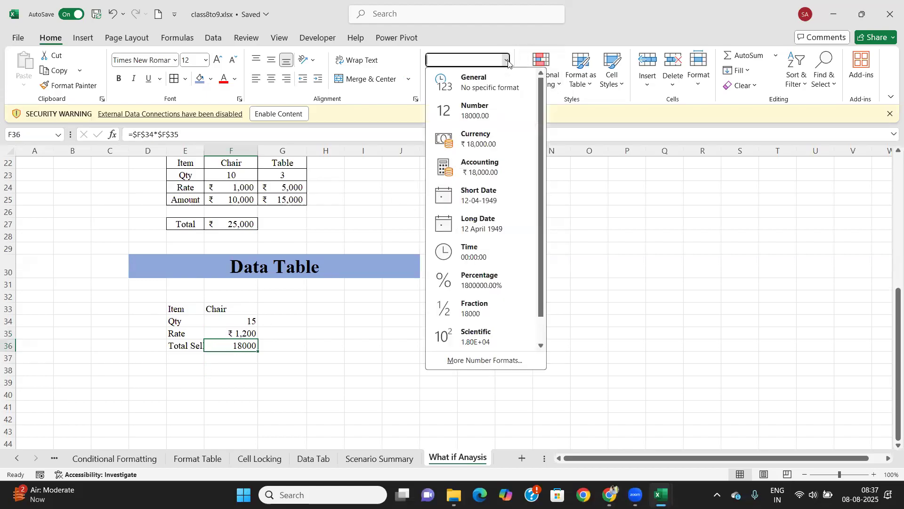
left_click(478, 139)
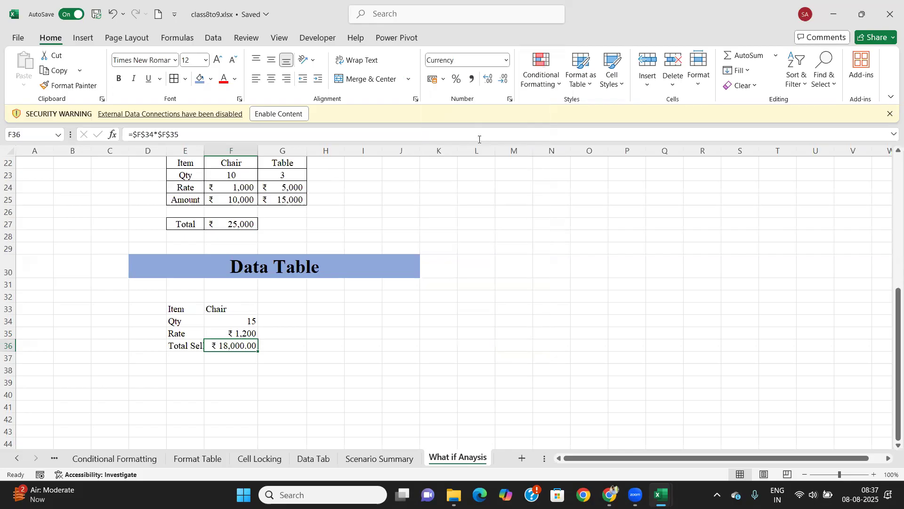
left_click(505, 79)
left_click(505, 78)
Apply borders to all cells of E33:F36 and widen column E to fit the Total Sell label.
left_click_drag(185, 309, 243, 347)
left_click(175, 79)
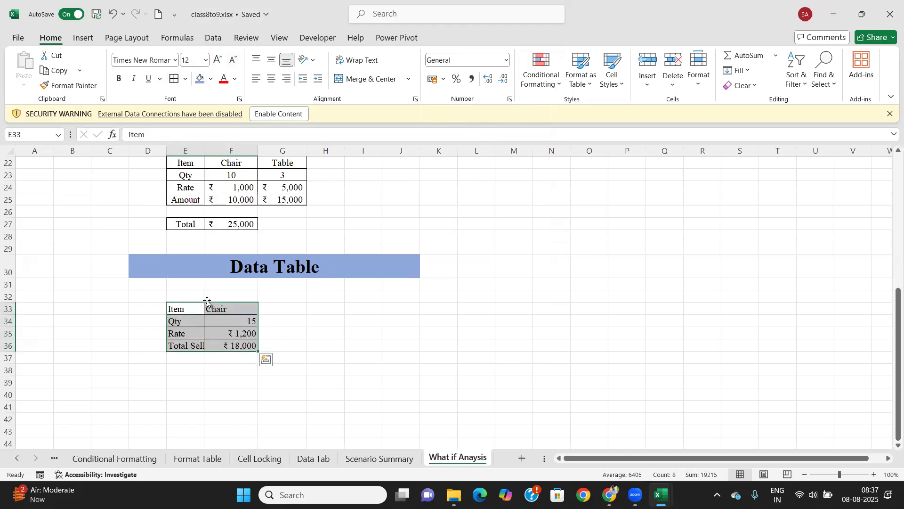
left_click(231, 406)
left_click_drag(204, 151, 214, 152)
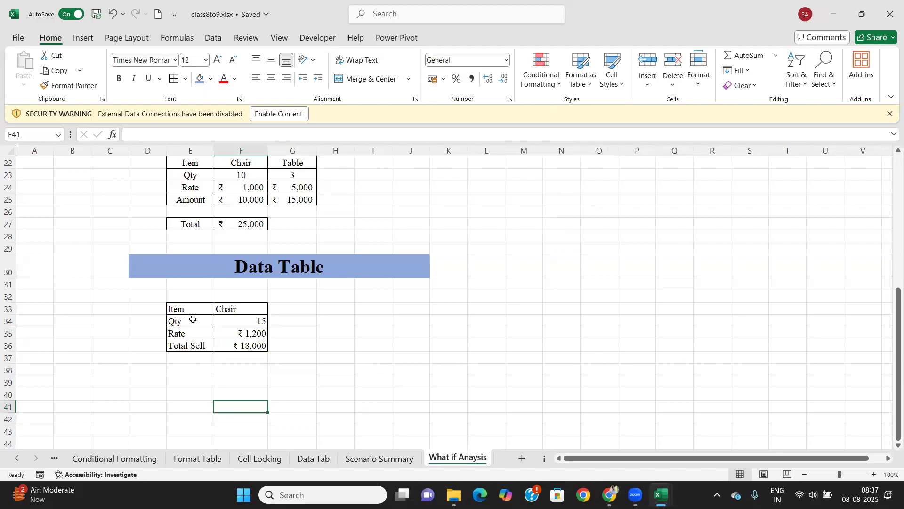
Insert a row above Total Sell and enter Month with the value 1 in E36:F36.
left_click(8, 346)
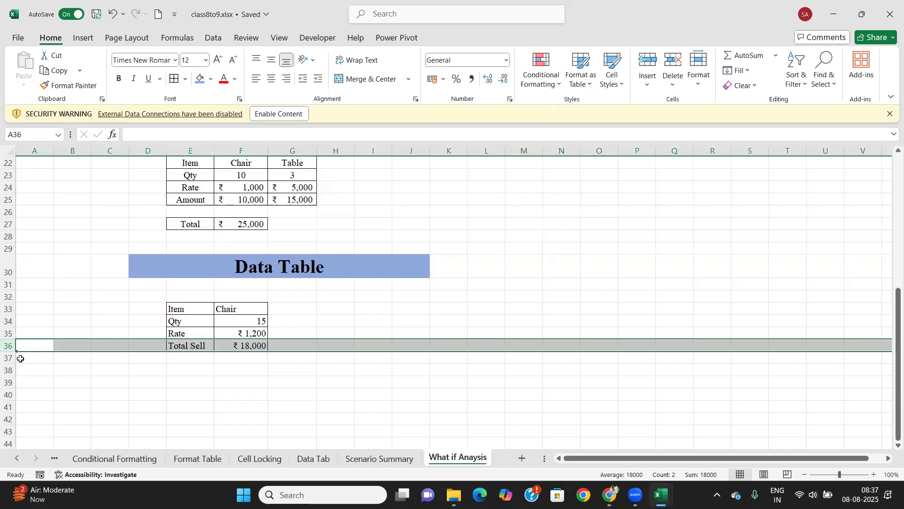
key("ctrl+plus")
left_click(194, 348)
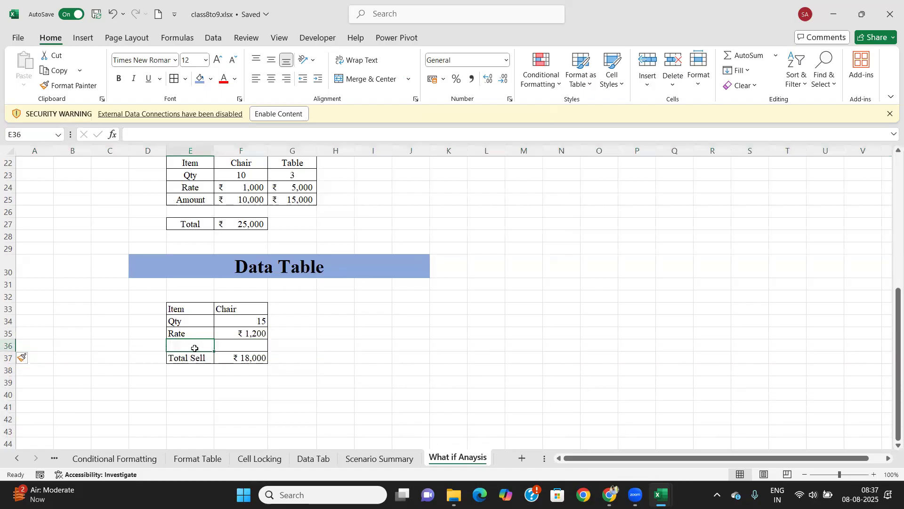
type("Month")
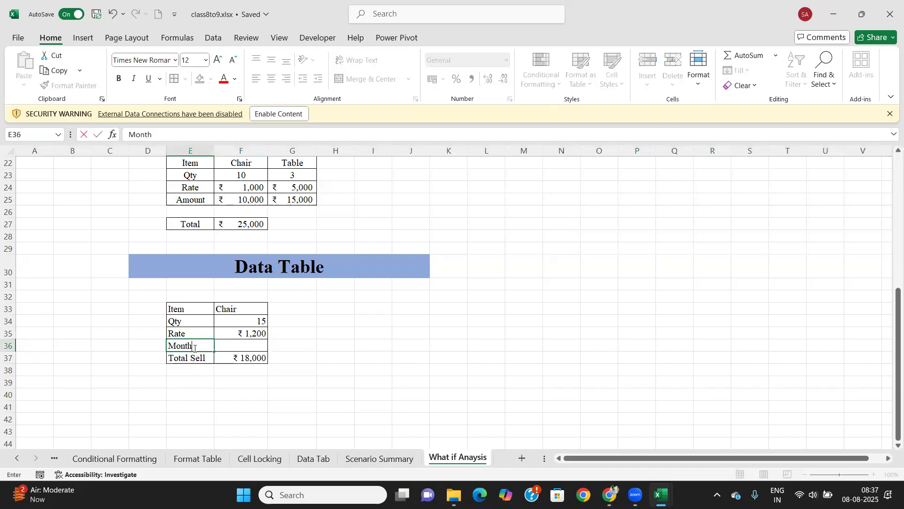
key("Tab")
type("1")
key("Tab")
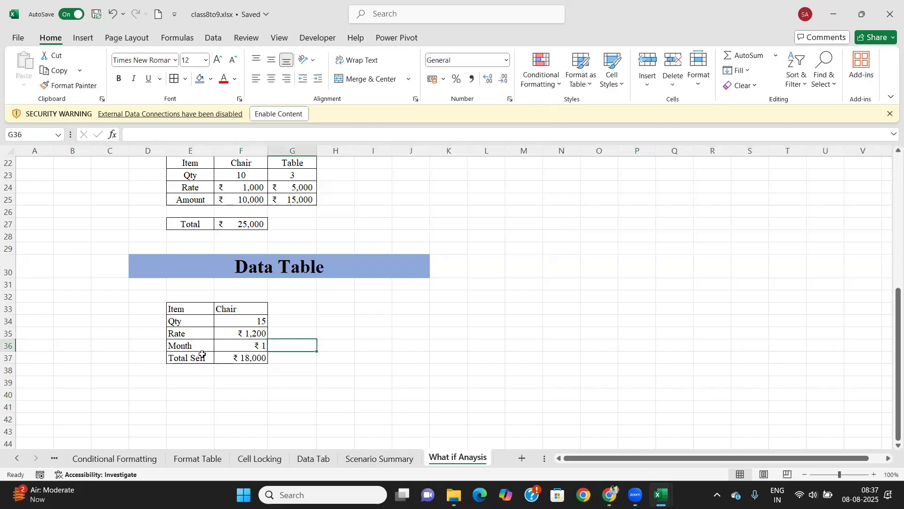
Set the number format of the Month value in F36 to General.
left_click(243, 349)
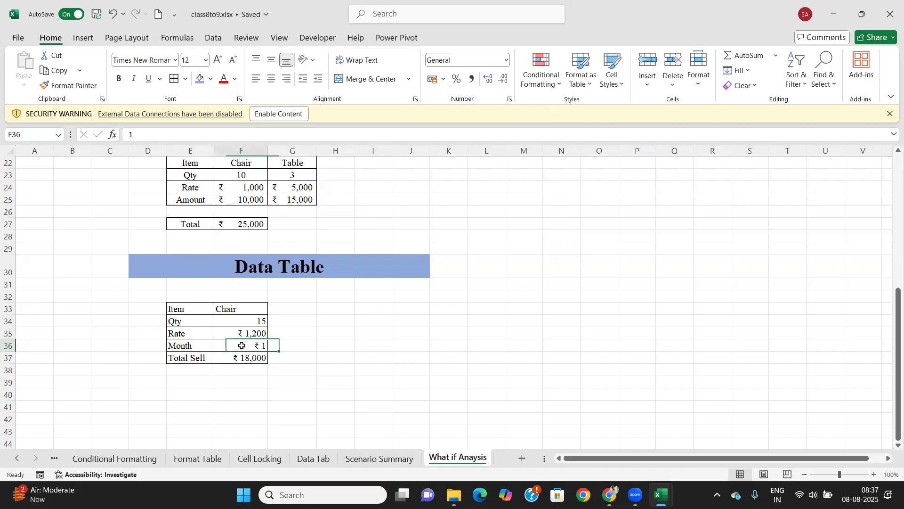
left_click(507, 59)
left_click(477, 78)
Extend the Total Sell formula in F37 to multiply by Month as well, giving =$F$34*$F$35*$F$36.
left_click(244, 357)
left_click(184, 135)
type("*")
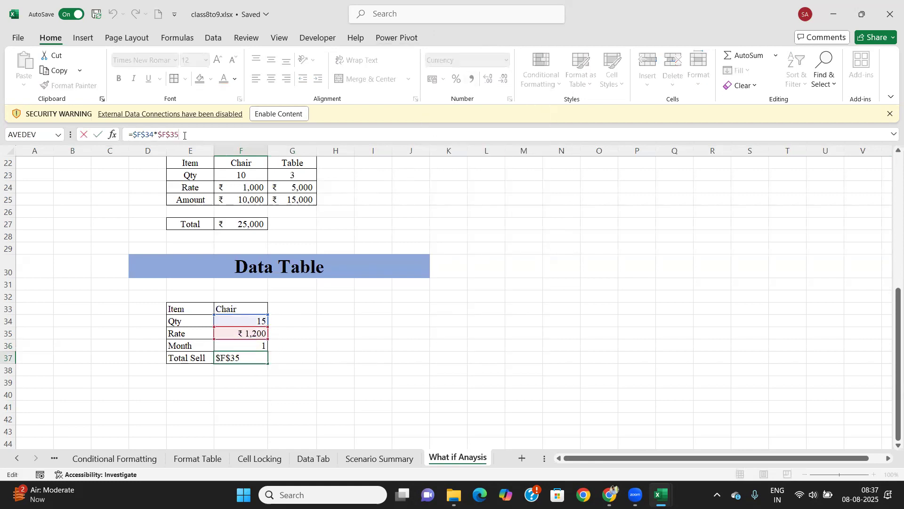
left_click(237, 348)
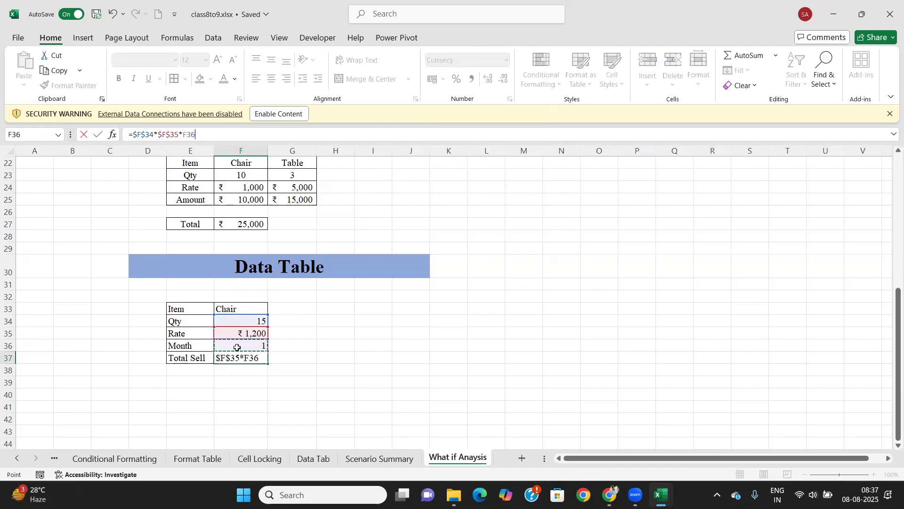
key("F4")
key("Return")
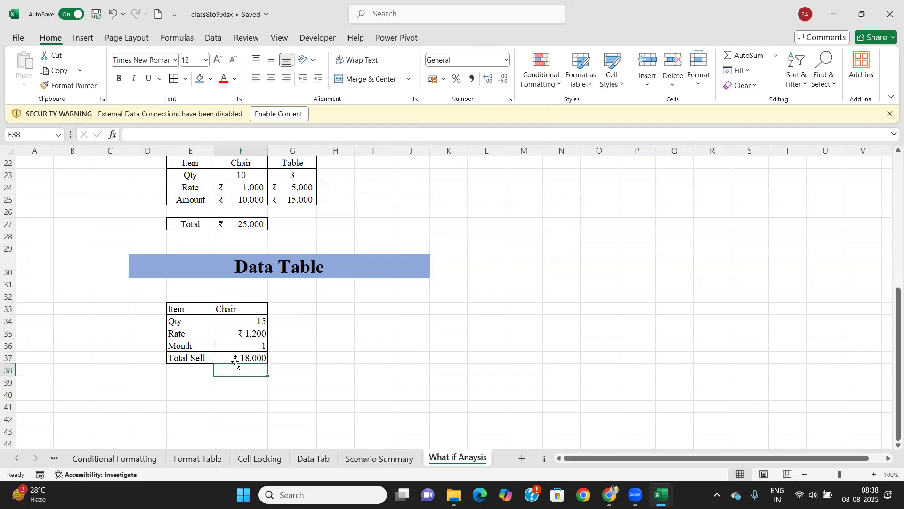
Review the Month, Total Sell, Rate and Qty values in F34:F37 of the chair model.
left_click(246, 347)
left_click(246, 356)
left_click(244, 347)
left_click(243, 332)
left_click(244, 320)
left_click(242, 335)
left_click(244, 321)
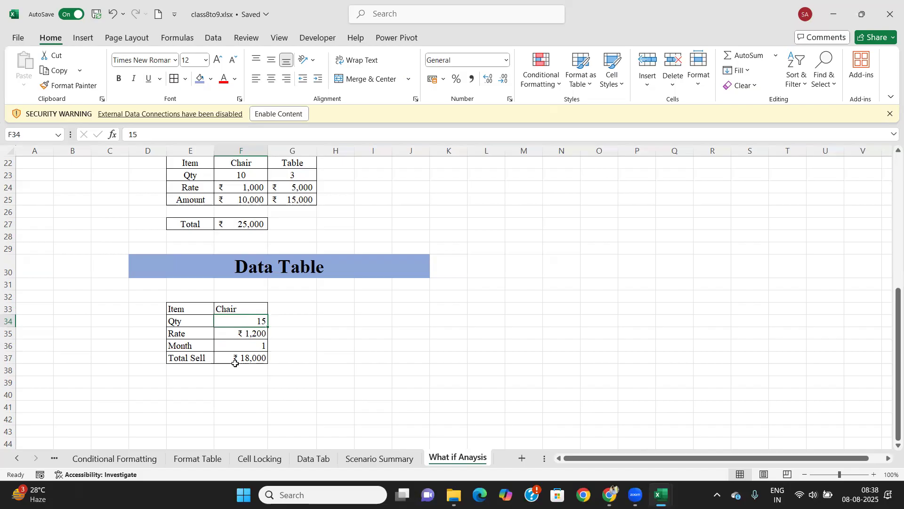
Enter the starting month numbers 1 and 2 in I35:I36.
left_click(384, 335)
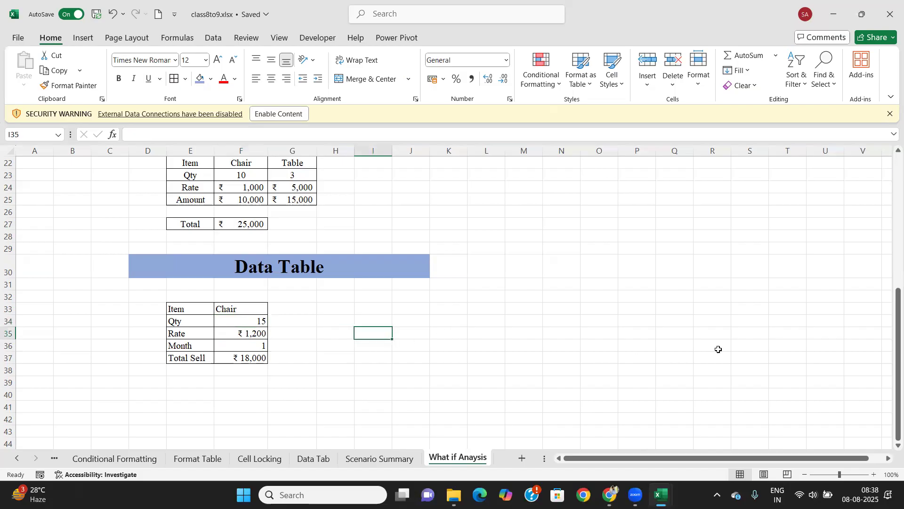
type("1")
key("Return")
type("2")
key("Return")
Extend the month number series from I35:I36 down to 14 in I48.
left_click(719, 349)
key("Up")
key("Left")
key("Left")
key("Left")
key("Left")
key("Left")
key("Left")
key("Left")
key("Left")
key("Left")
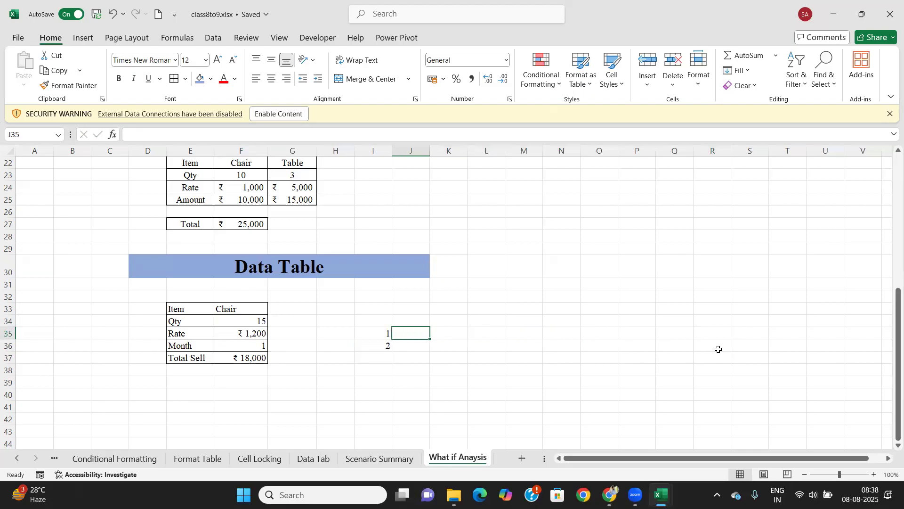
key("shift+Down")
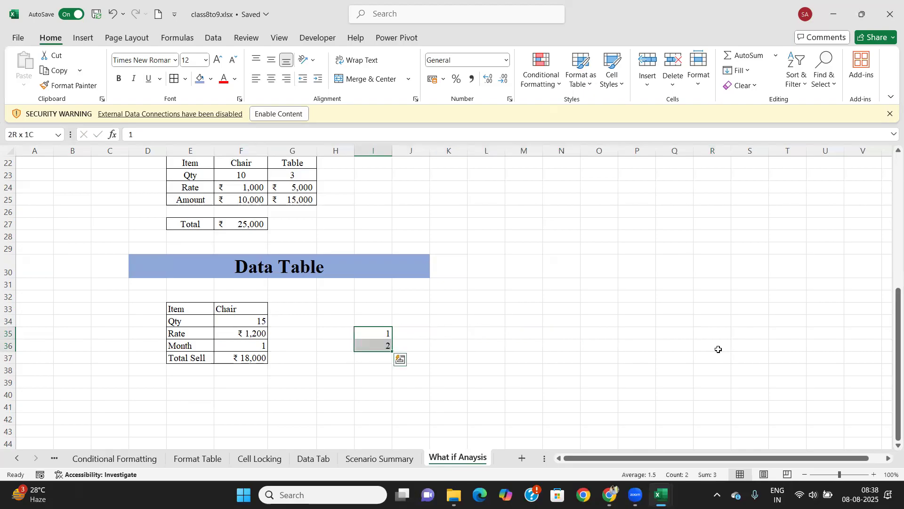
left_click_drag(392, 352, 392, 448)
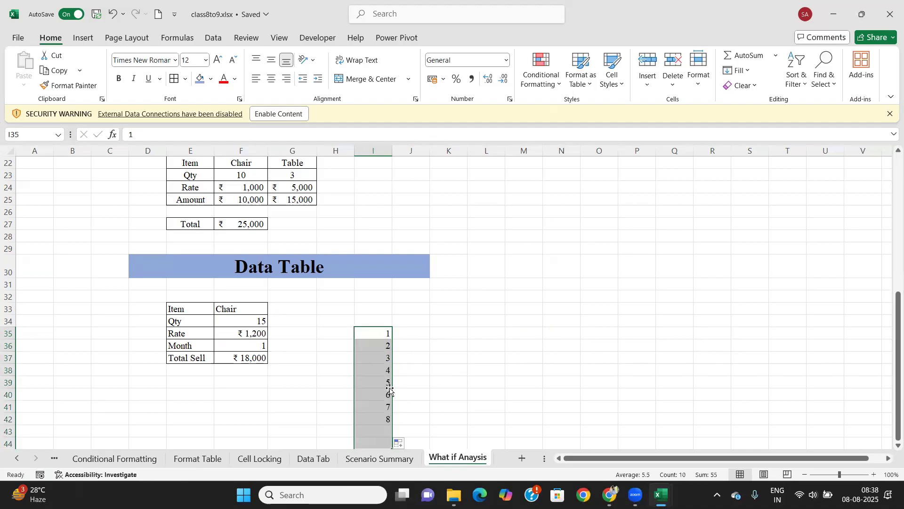
scroll(390, 389, "down", 2)
left_click_drag(392, 375, 398, 424)
scroll(407, 267, "up", 1)
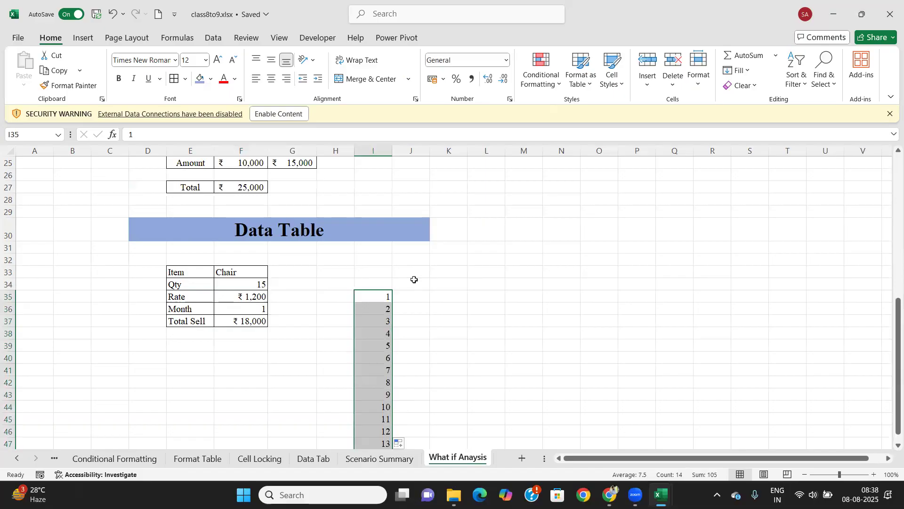
Copy the Total Sell formula from F37 into J34, one row above the month list in the adjacent column.
left_click(413, 280)
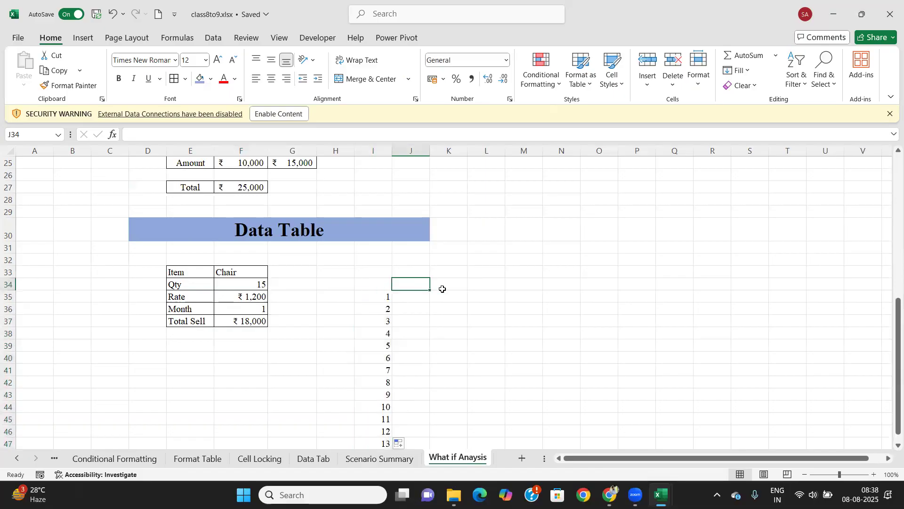
left_click(243, 324)
key("ctrl+c")
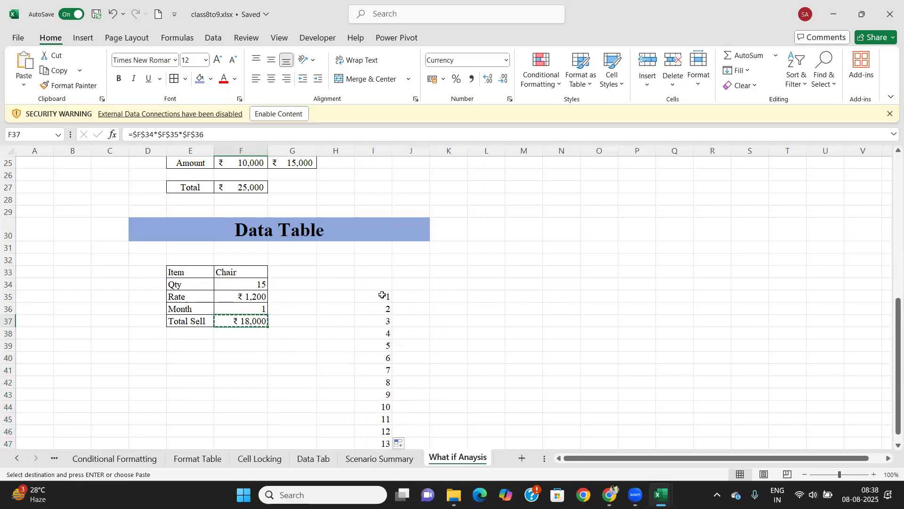
left_click(406, 284)
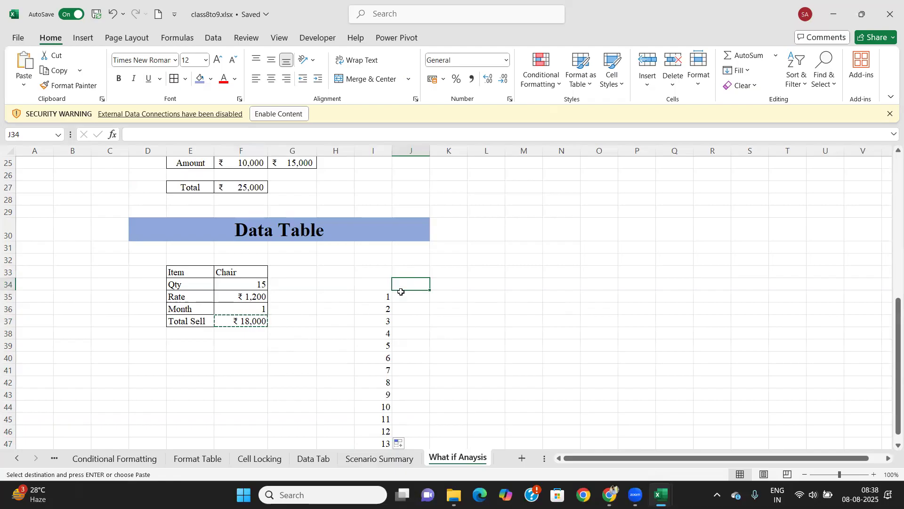
key("ctrl+v")
key("Down")
key("Down")
Apply borders to all cells of I34:J48 and center their contents both horizontally and vertically.
scroll(364, 288, "down", 2)
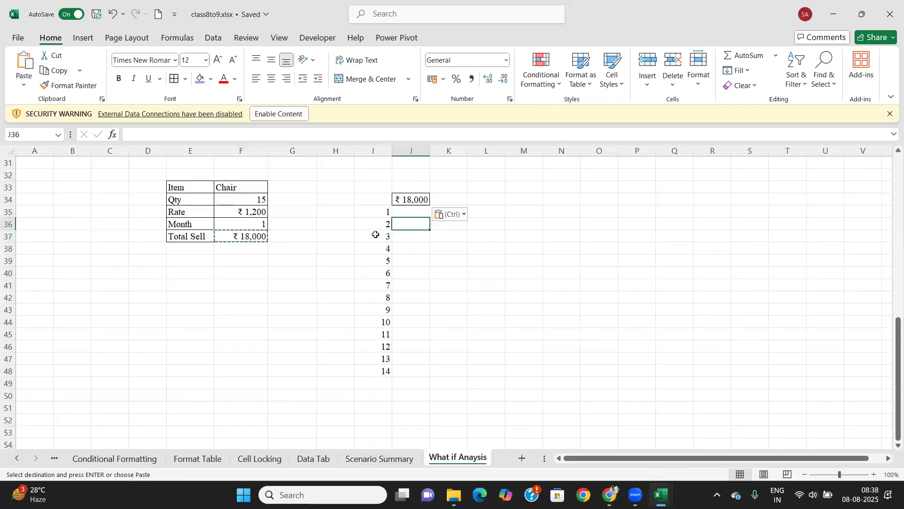
left_click_drag(373, 197, 414, 372)
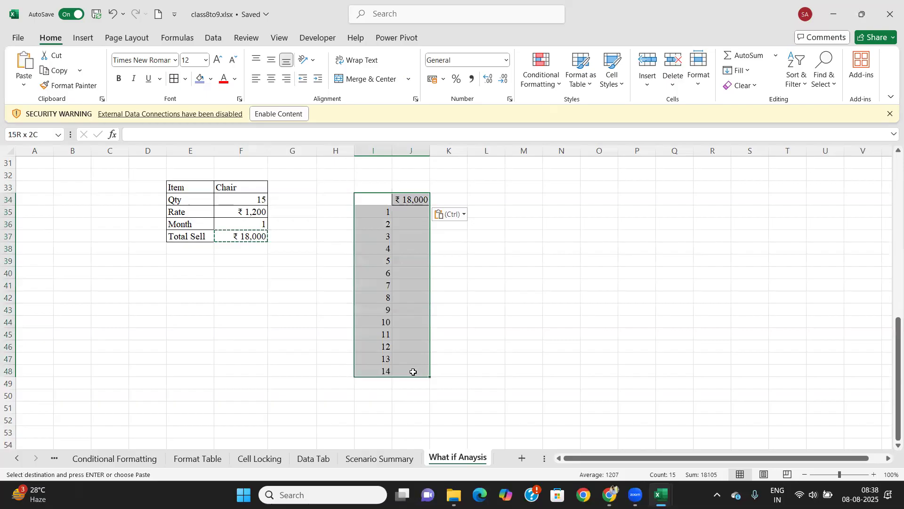
key("Escape")
key("alt+h")
key("a")
key("m")
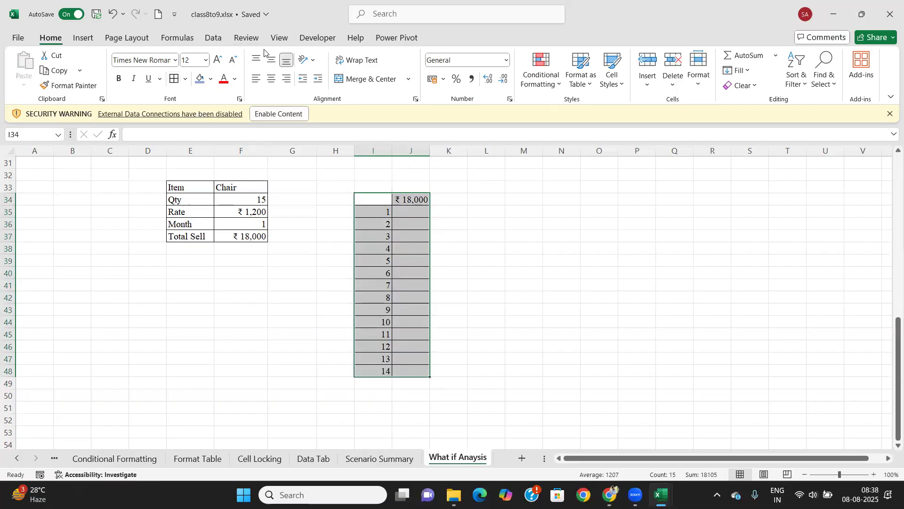
key("alt+h")
key("a")
key("c")
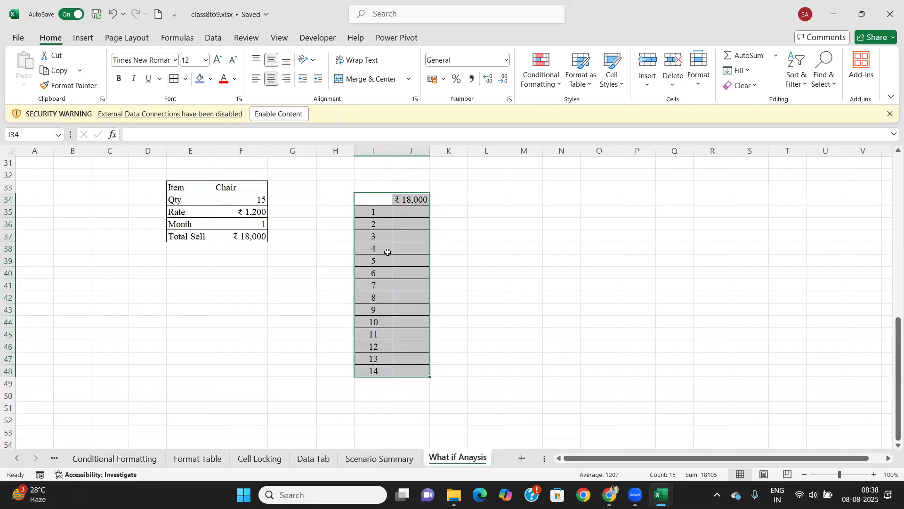
left_click(214, 38)
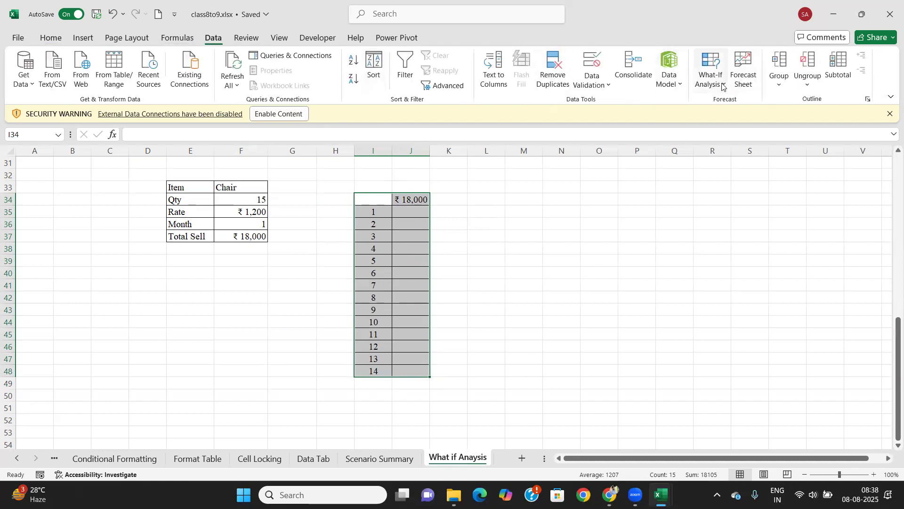
left_click(721, 86)
left_click(729, 138)
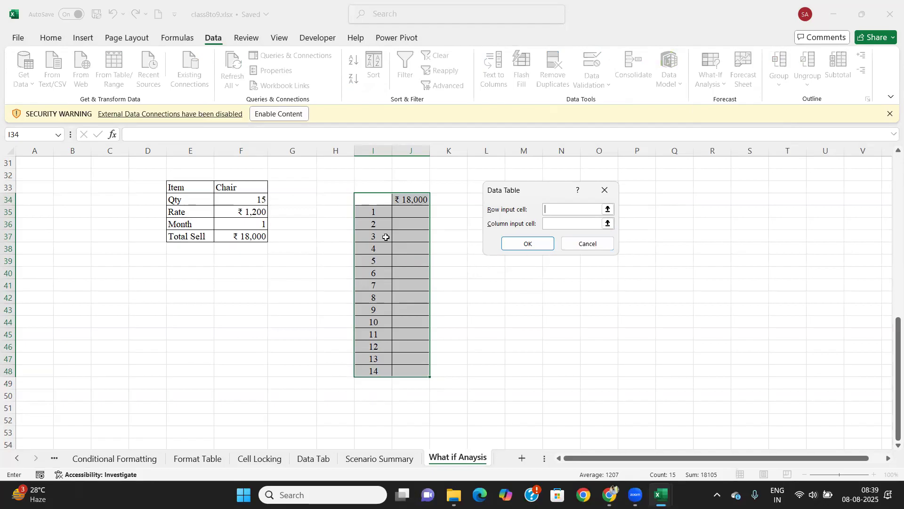
left_click(608, 224)
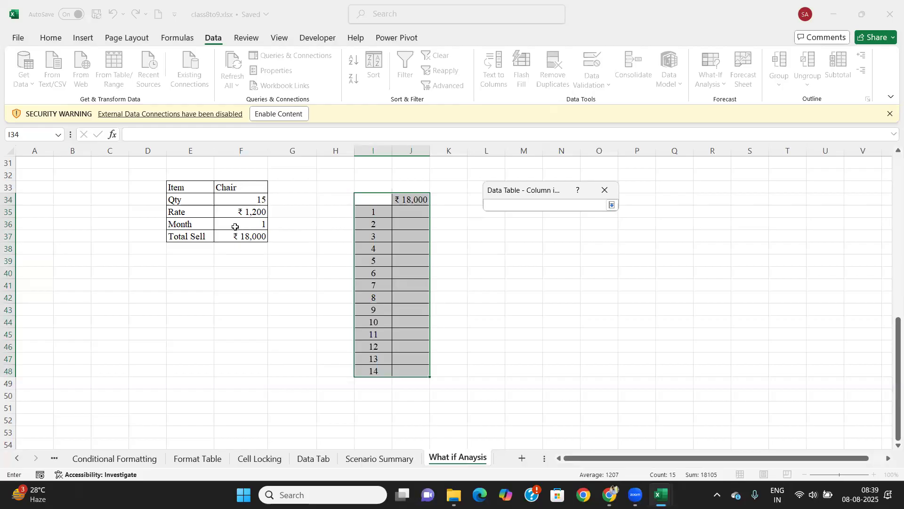
left_click(602, 198)
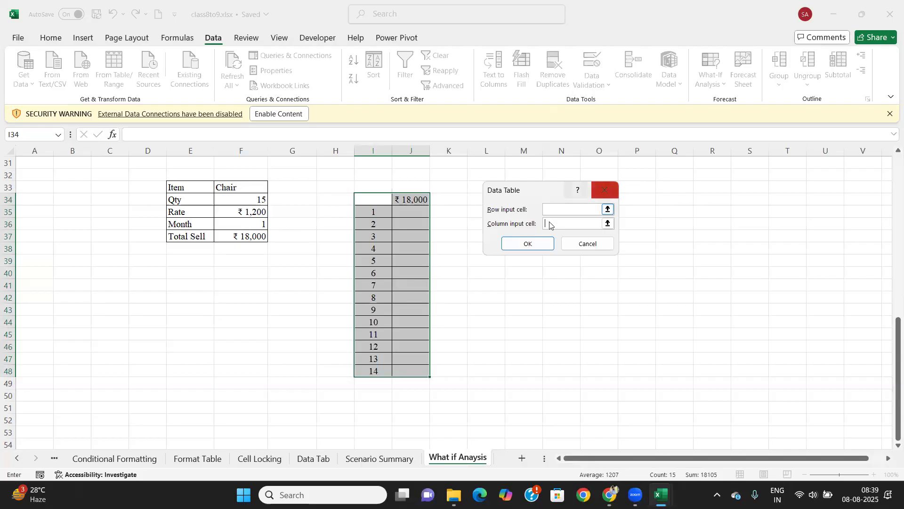
left_click(587, 243)
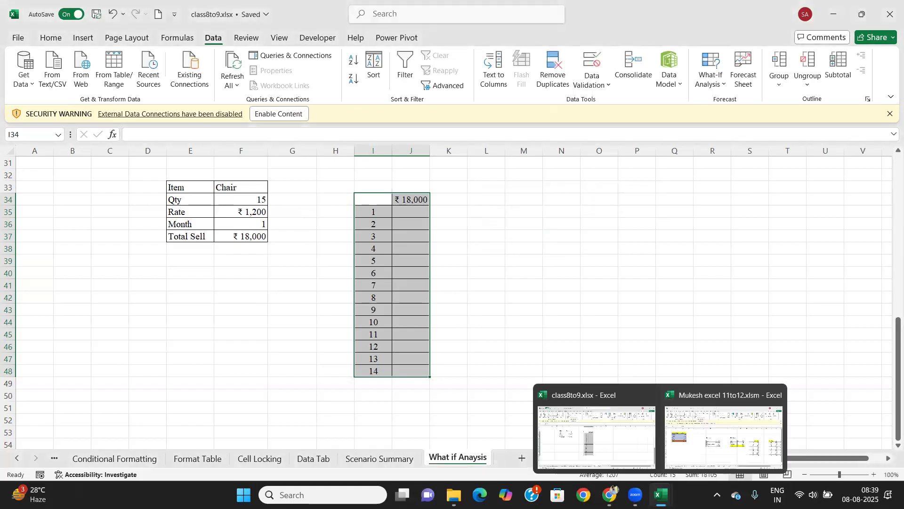
left_click(667, 489)
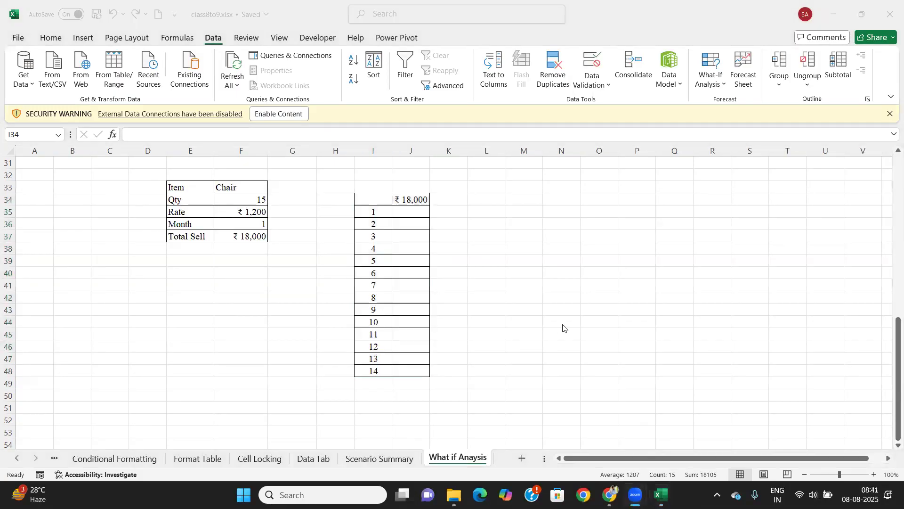
Create a What-If data table on I34:J48 with the Month cell F36 as the column input cell.
left_click(485, 245)
left_click_drag(372, 195, 410, 372)
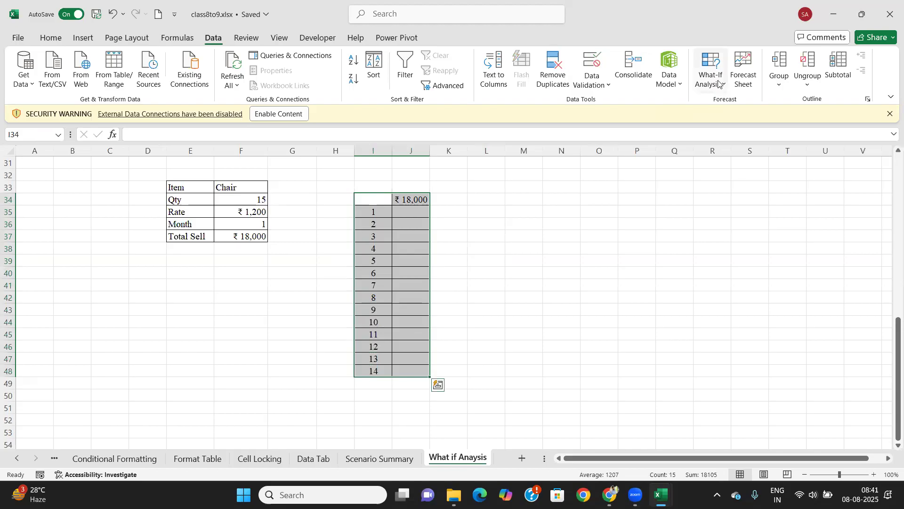
left_click(711, 80)
left_click(733, 137)
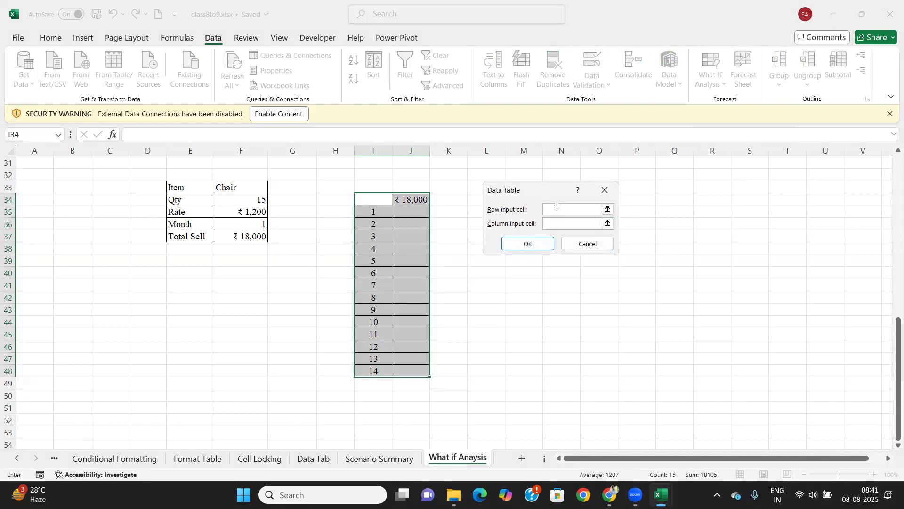
left_click(609, 224)
left_click(244, 223)
left_click(612, 204)
left_click(536, 245)
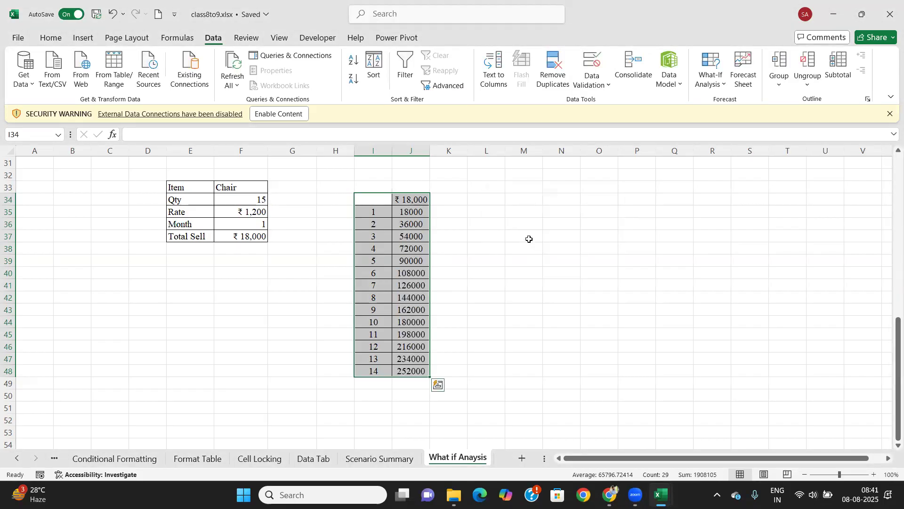
Examine the data table's calculated results and their TABLE formula in J35:J39.
left_click(413, 214)
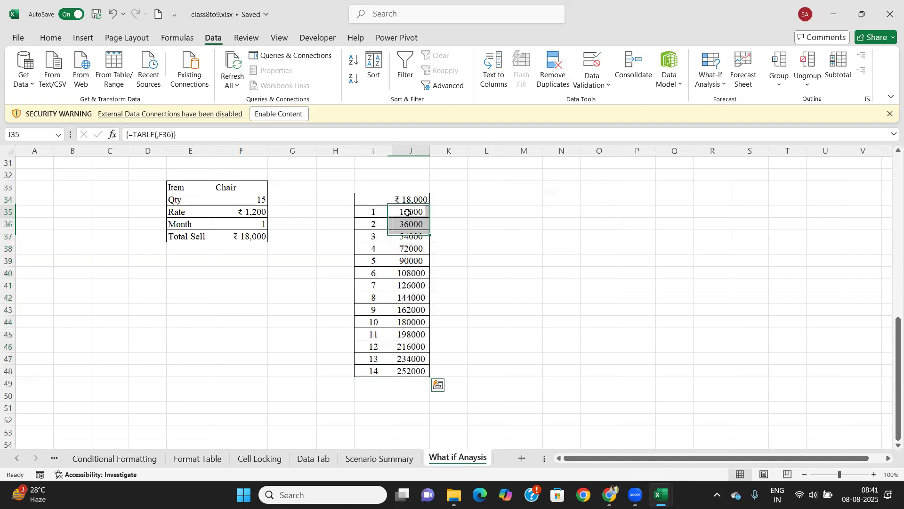
left_click(422, 225)
left_click(416, 236)
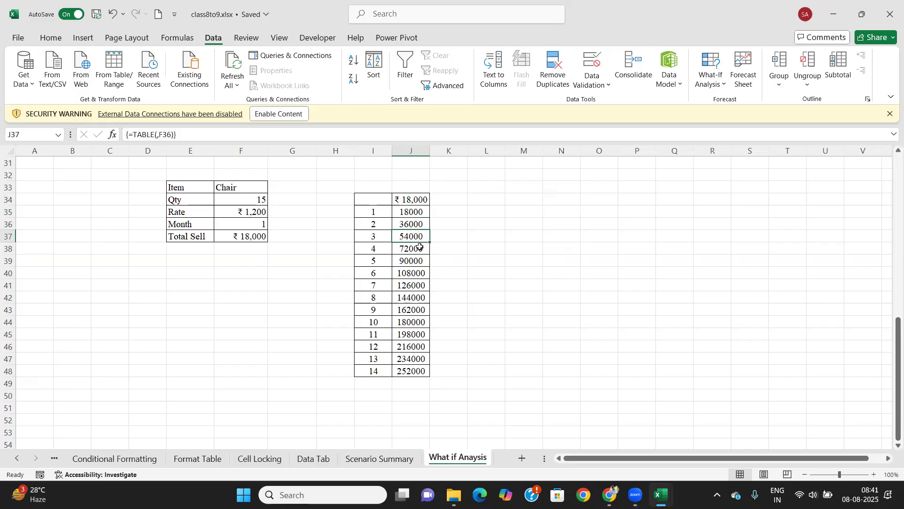
left_click(415, 247)
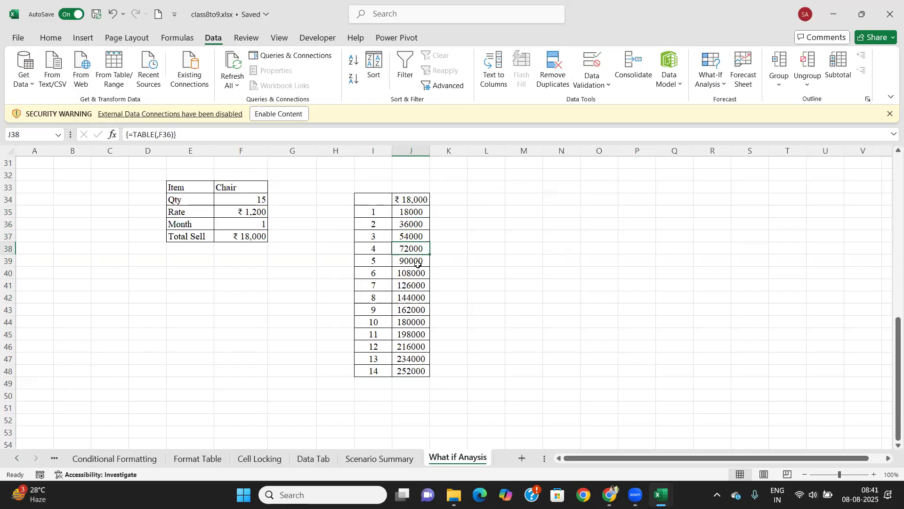
left_click(413, 259)
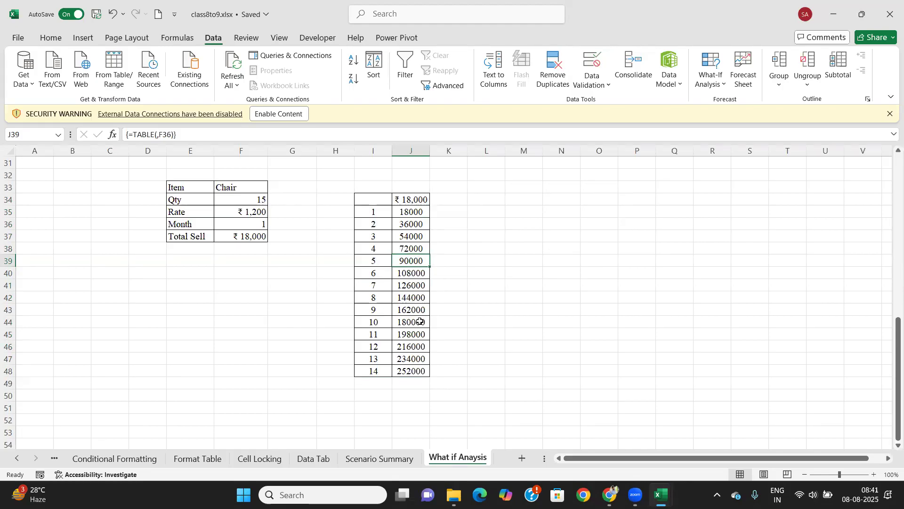
Format the data table results in J35:J48 as Currency.
left_click_drag(410, 212, 413, 371)
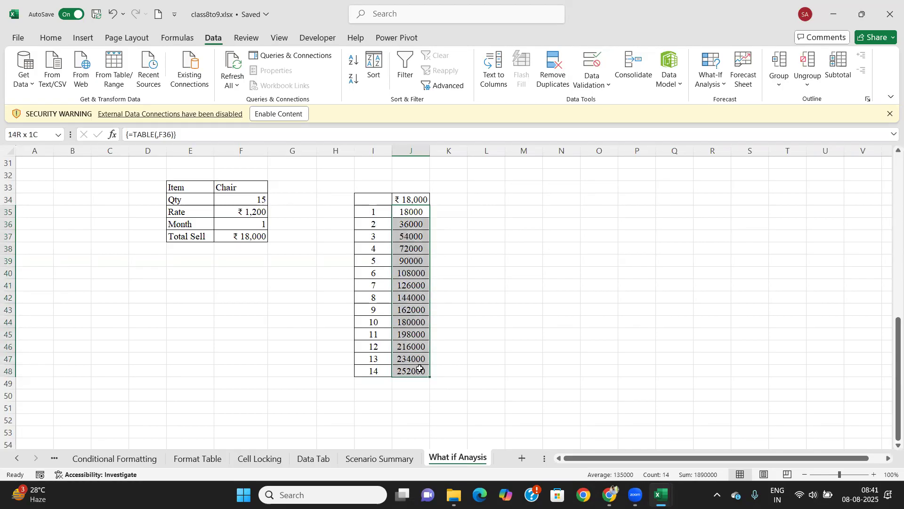
left_click(623, 128)
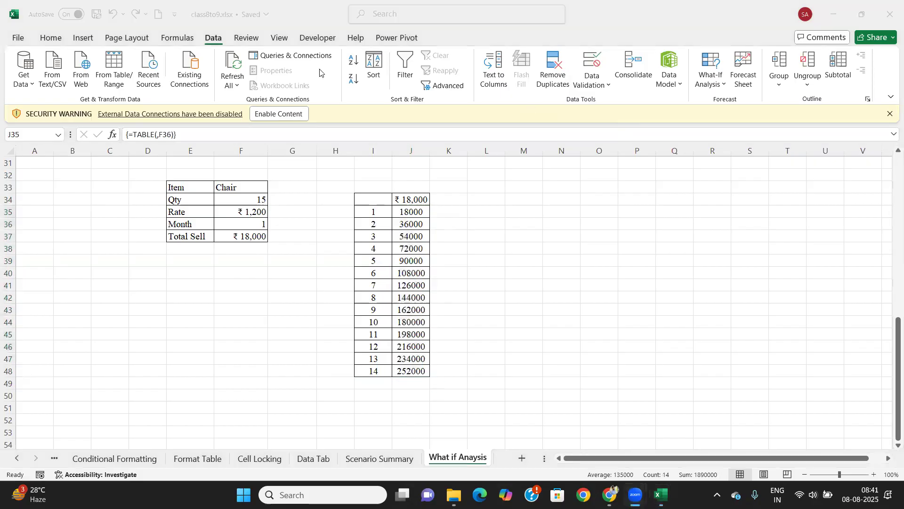
left_click(504, 231)
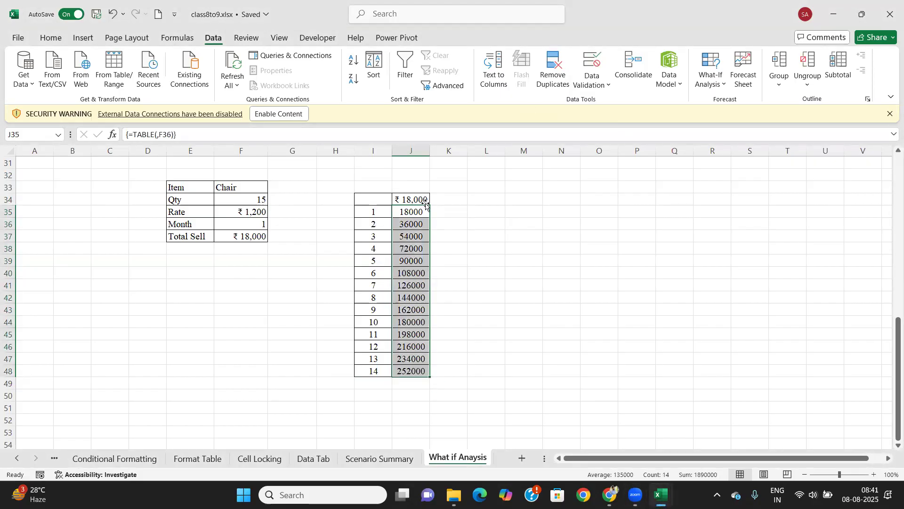
left_click(51, 38)
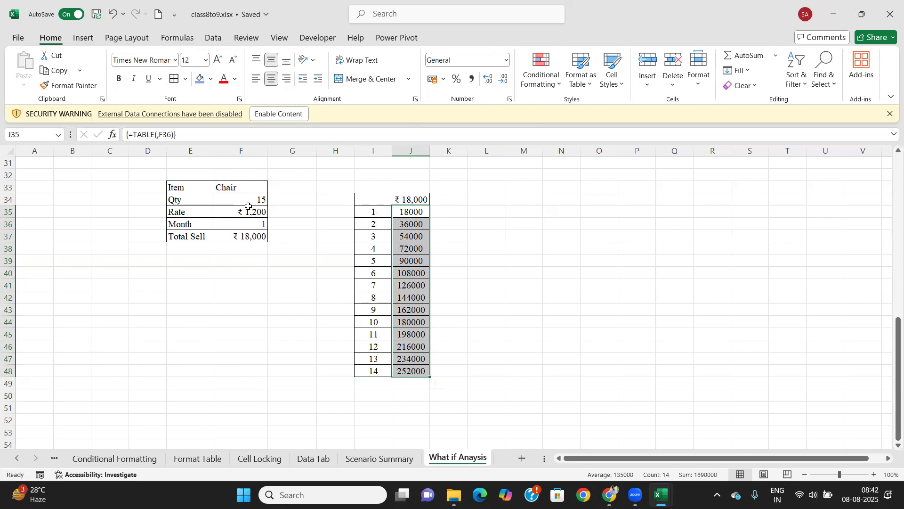
left_click(506, 60)
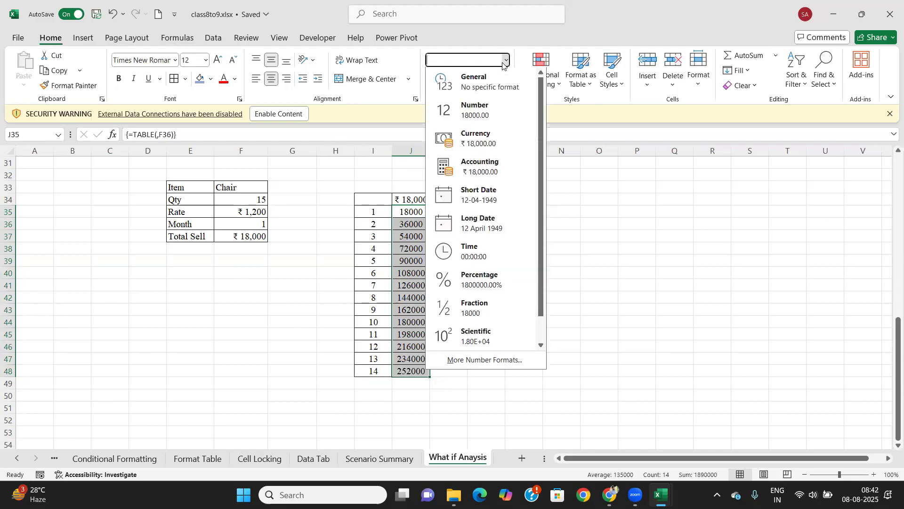
left_click(478, 141)
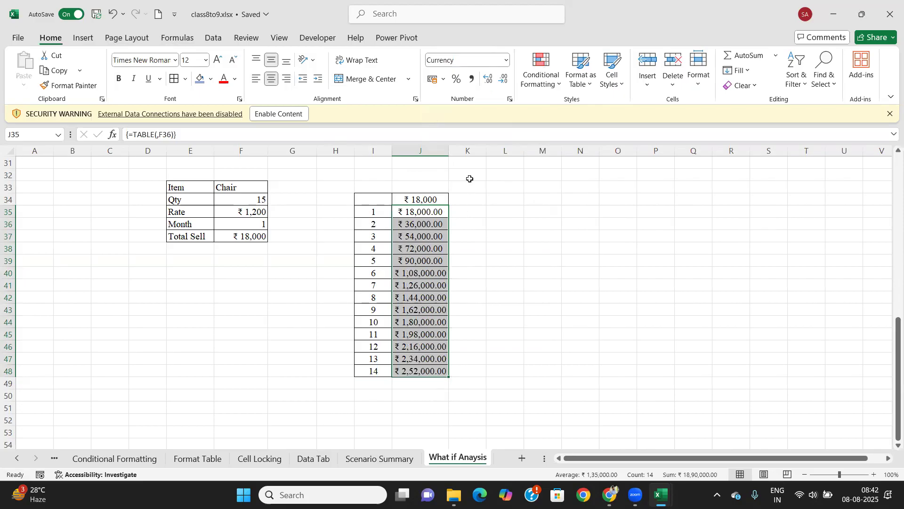
Remove the decimal places from the currency values in J35:J48.
left_click(506, 78)
left_click(505, 78)
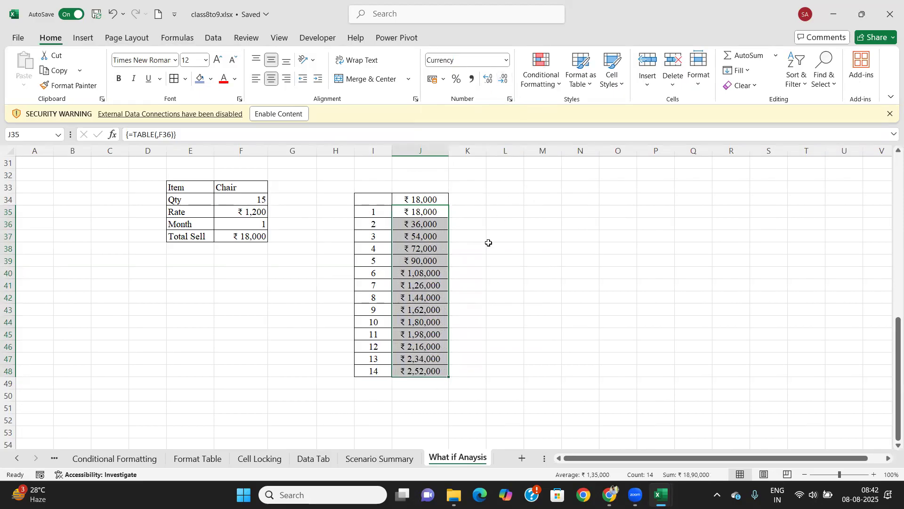
left_click(490, 245)
Examine the monthly data table results and TABLE formula in J35:J40, and the Qty input cell F34.
left_click(429, 216)
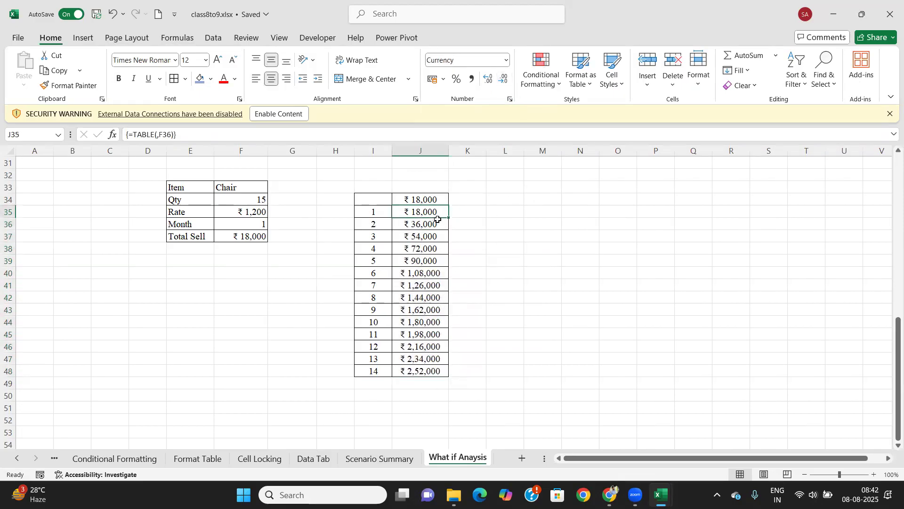
left_click(431, 225)
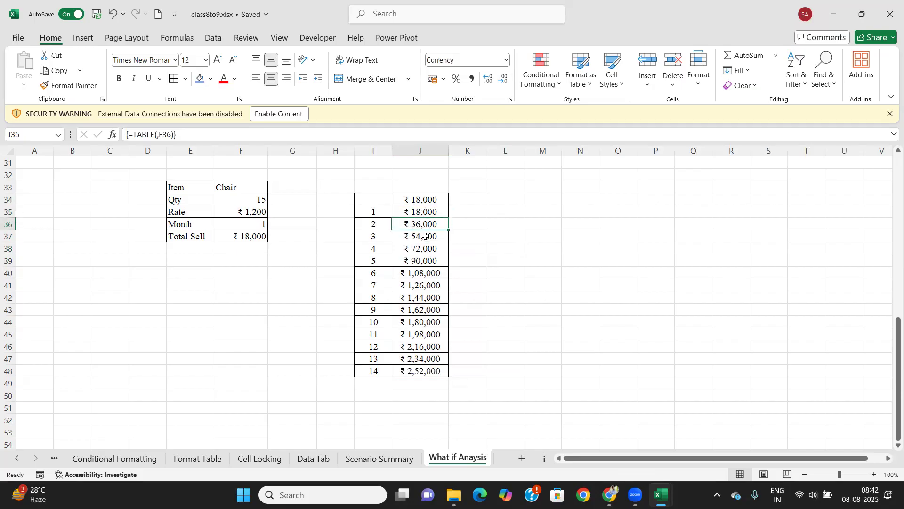
key("Down")
left_click(425, 210)
left_click(426, 226)
left_click(426, 246)
left_click(424, 277)
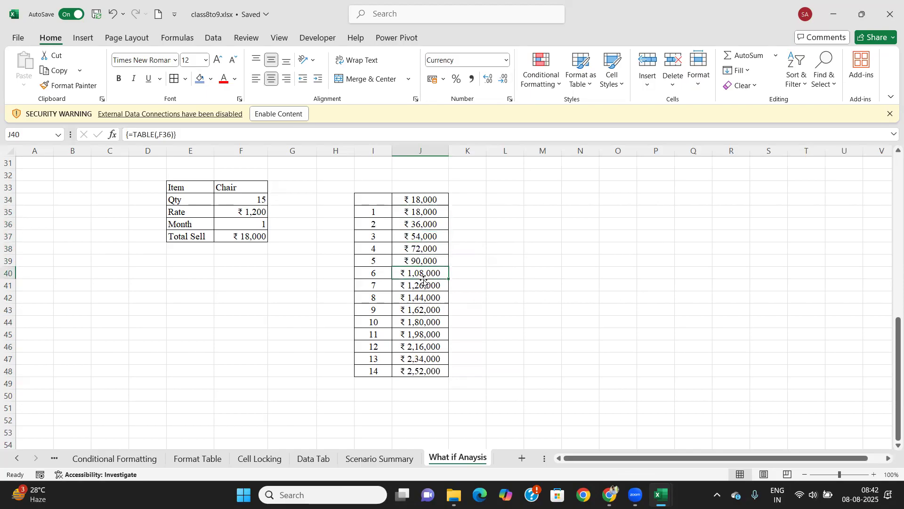
left_click(241, 198)
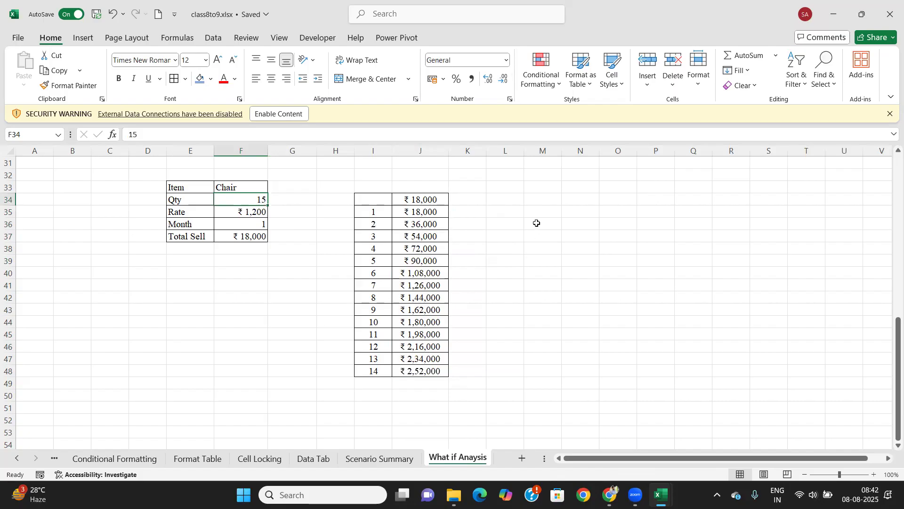
Enter 10 and 15 in M35:M36 and extend the quantity series down to 80 in M49.
left_click(540, 214)
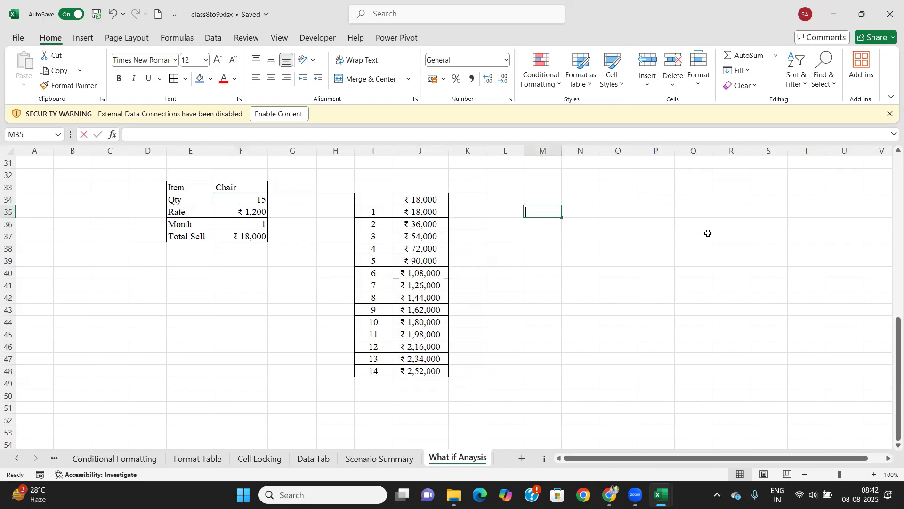
type("10")
key("Return")
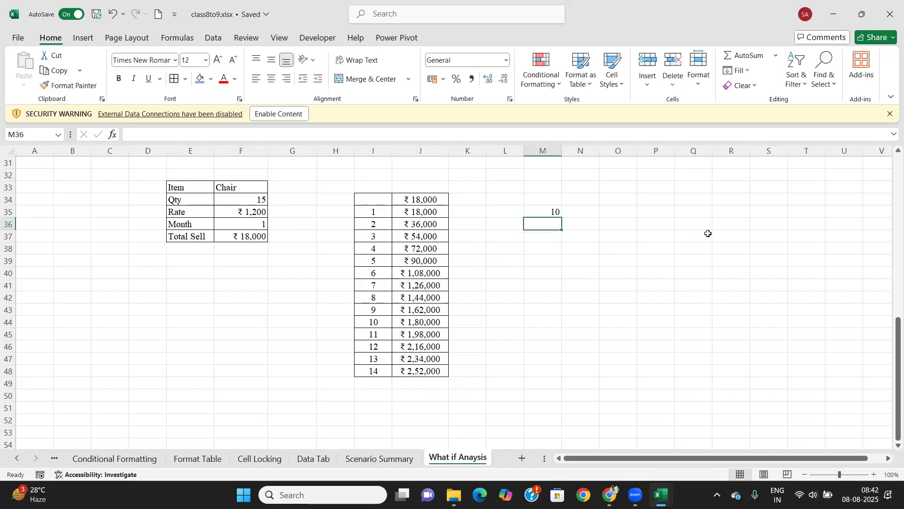
type("15")
key("Return")
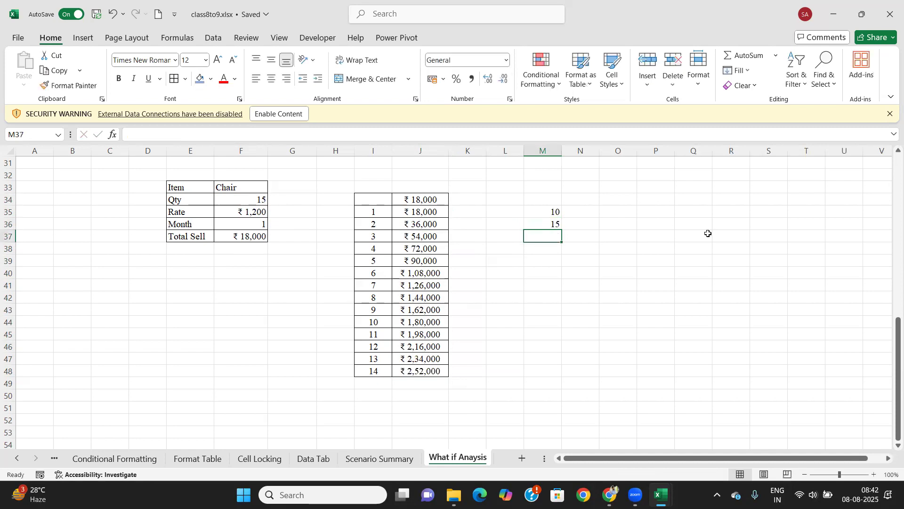
key("Up")
key("Up")
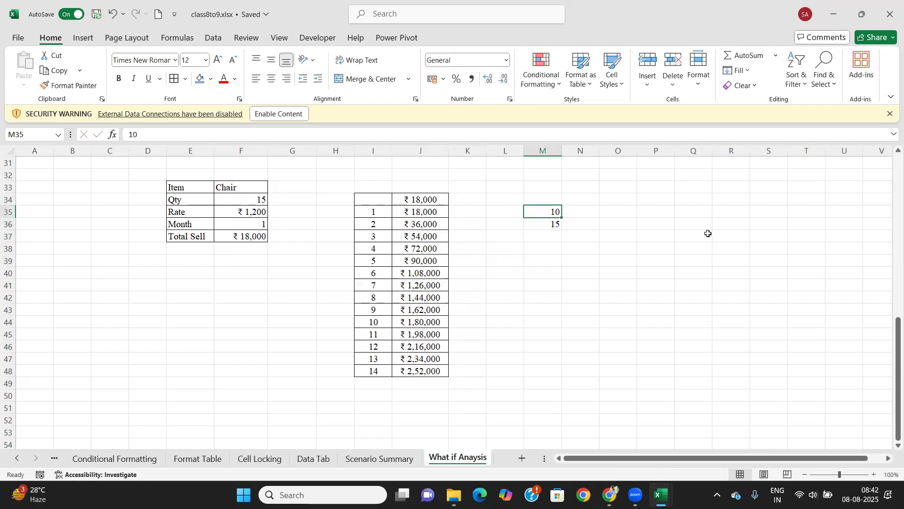
key("shift+Down")
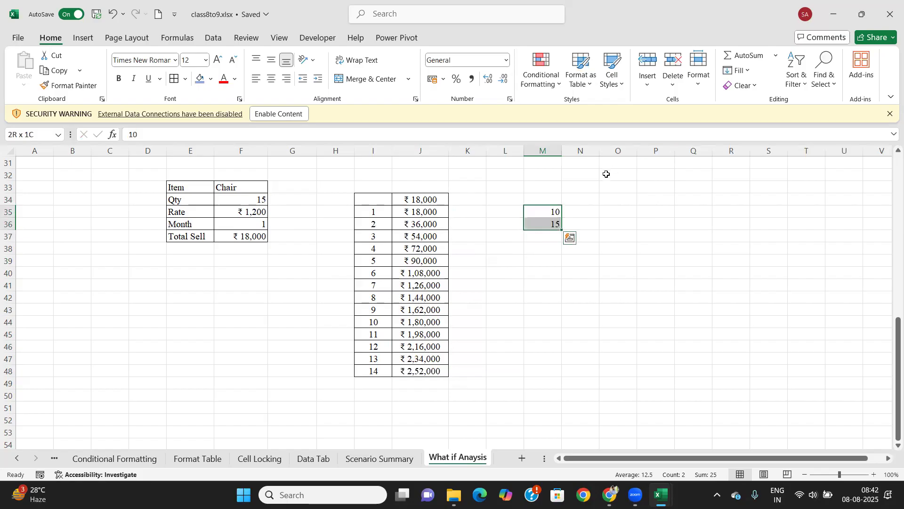
left_click_drag(562, 229, 563, 384)
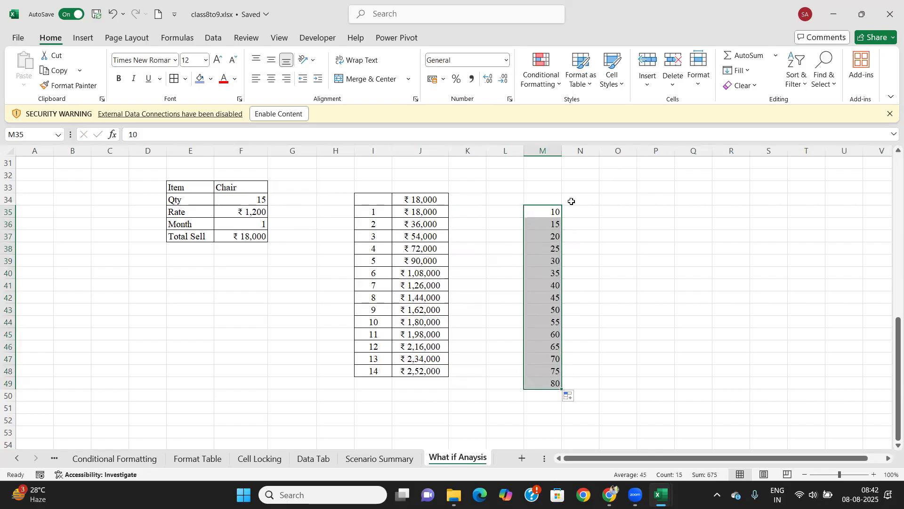
Copy the Total Sell formula from F37 into N34 above the empty result column.
left_click(572, 201)
left_click(233, 237)
key("ctrl+c")
left_click(583, 201)
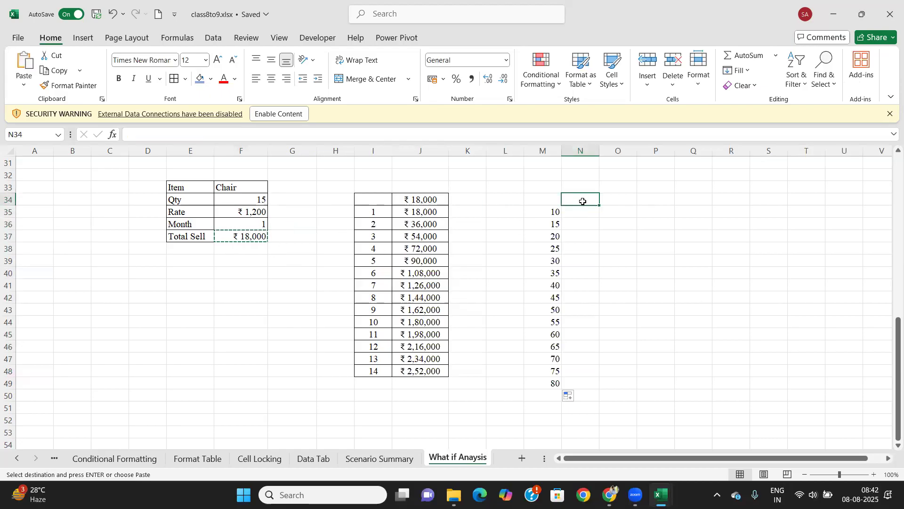
key("ctrl+v")
Apply borders to all cells of M34:N49 and center their contents both horizontally and vertically.
left_click_drag(541, 199, 595, 379)
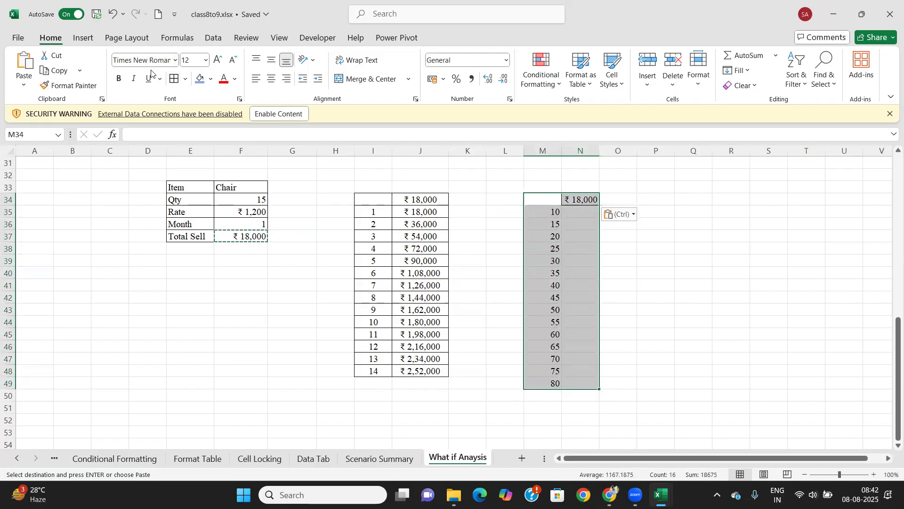
left_click(174, 78)
left_click(271, 78)
left_click(271, 60)
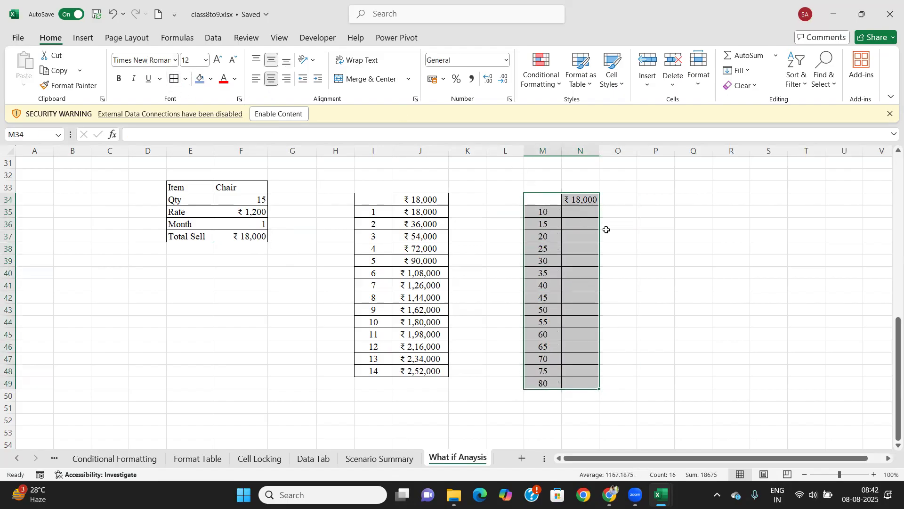
left_click(667, 249)
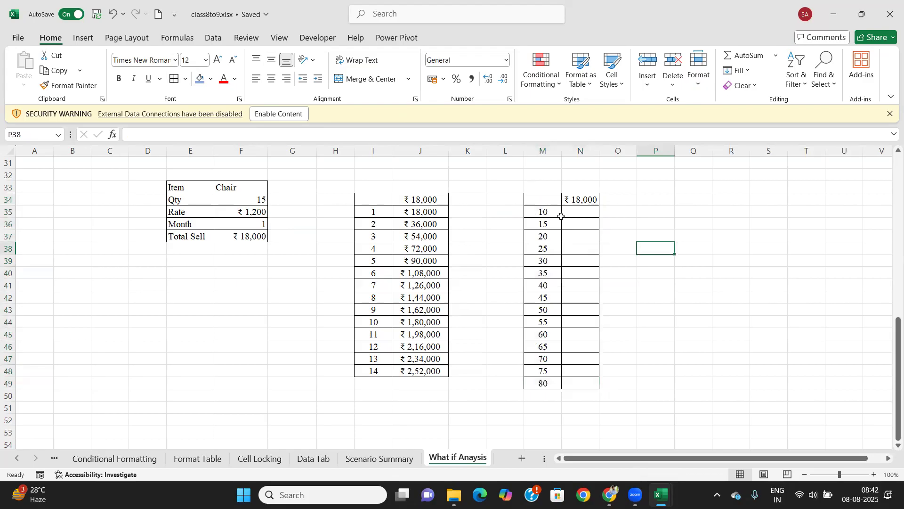
Check the Qty input cell F34 and the formula in N34, and slightly widen column N.
left_click(580, 214)
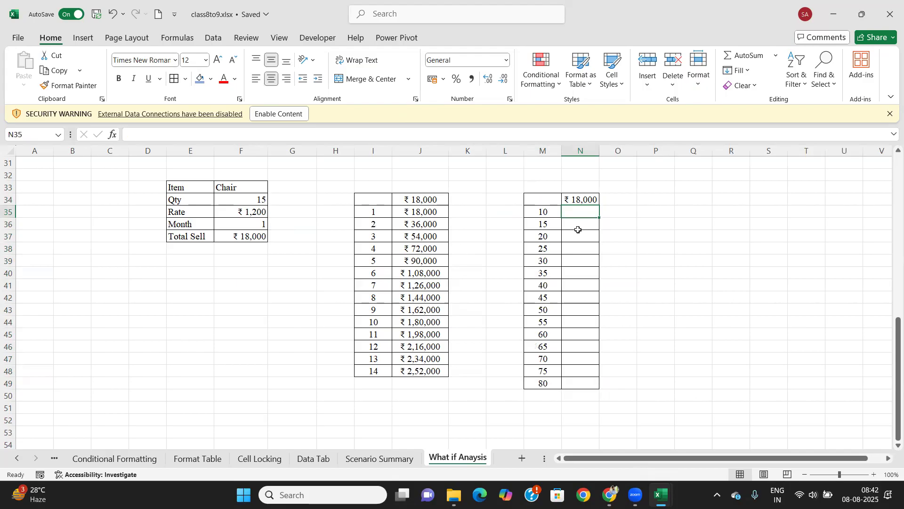
left_click(539, 212)
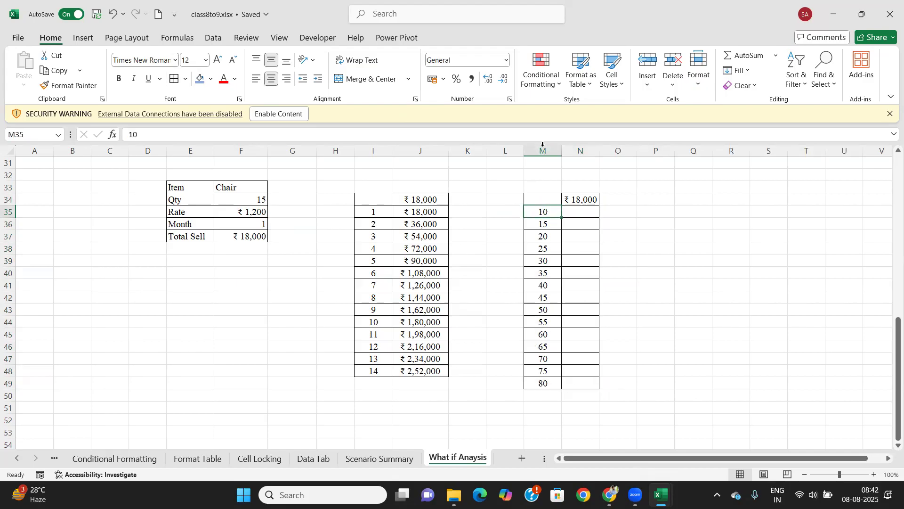
left_click(583, 210)
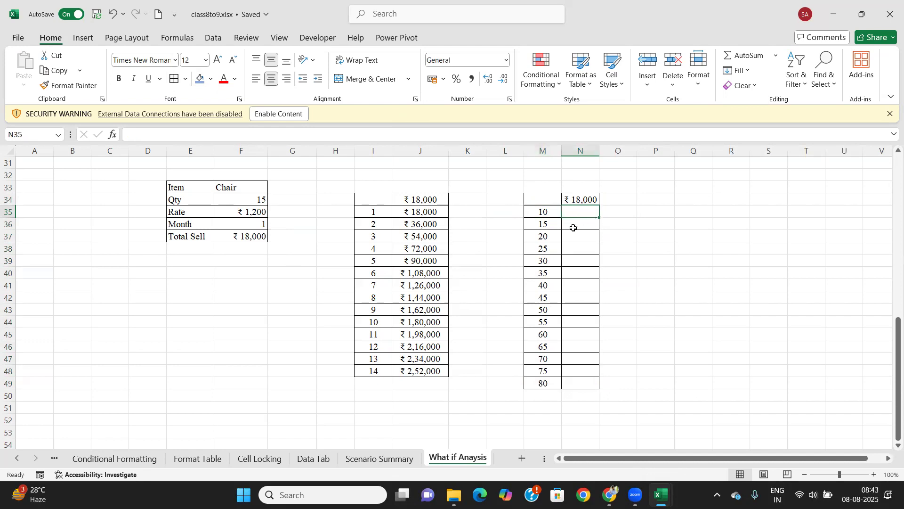
left_click(235, 200)
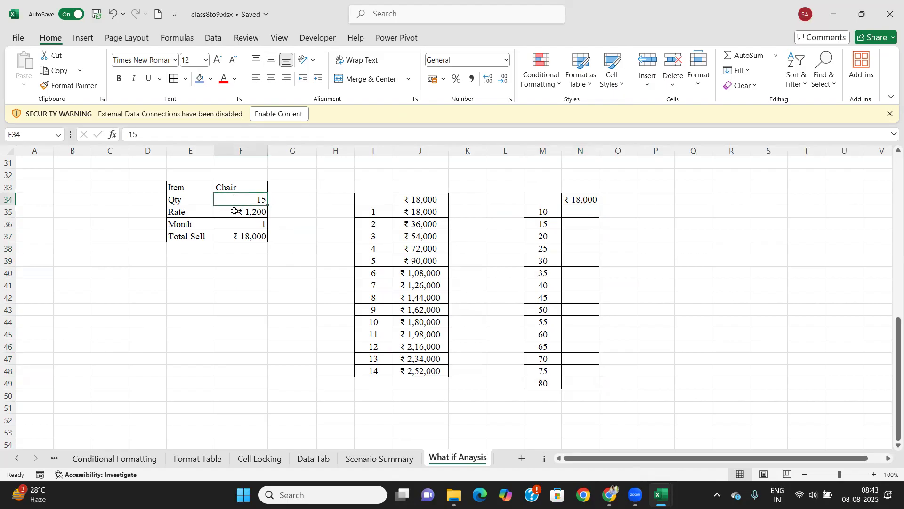
left_click(578, 203)
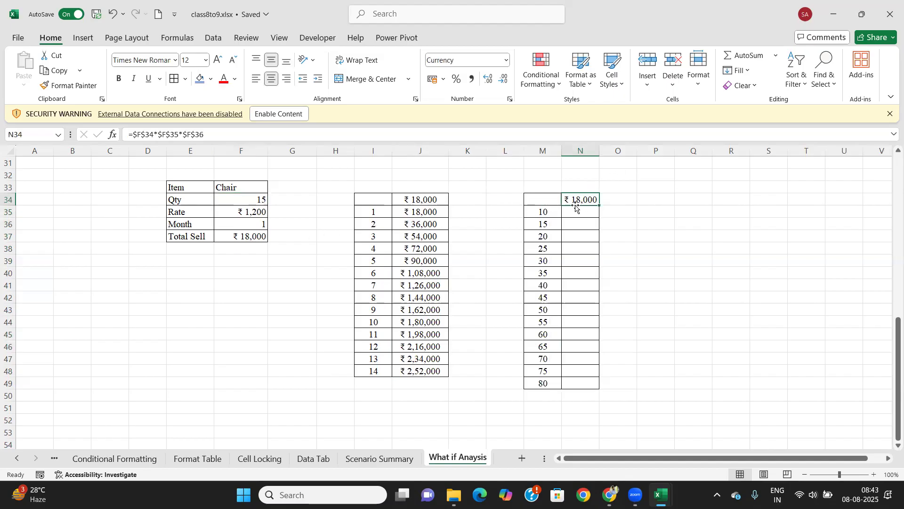
left_click_drag(599, 149, 608, 149)
Create a What-If data table on M34:N49 with the Qty cell F34 as the column input cell.
left_click_drag(557, 198, 601, 383)
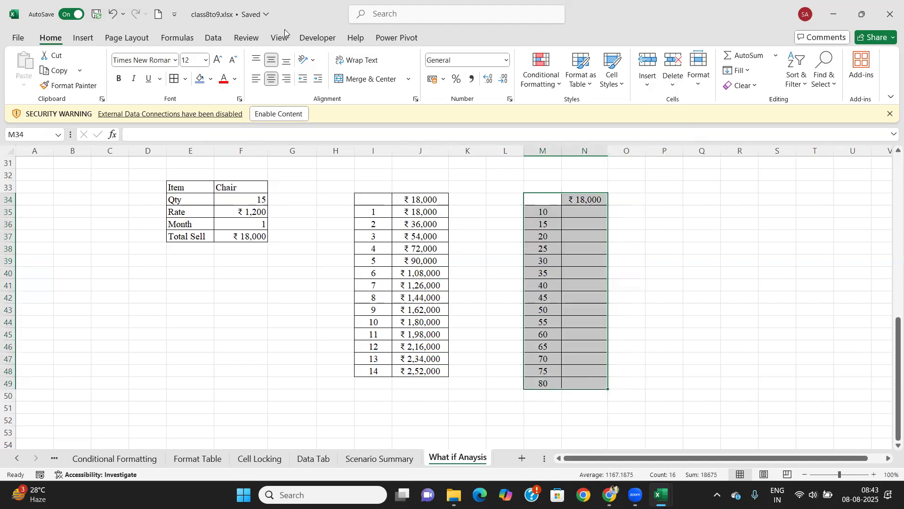
left_click(213, 39)
left_click(711, 75)
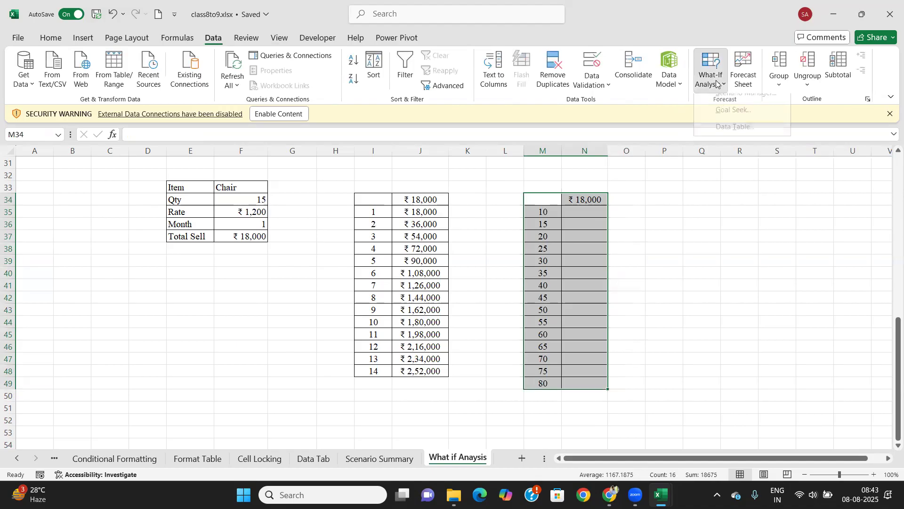
left_click(728, 137)
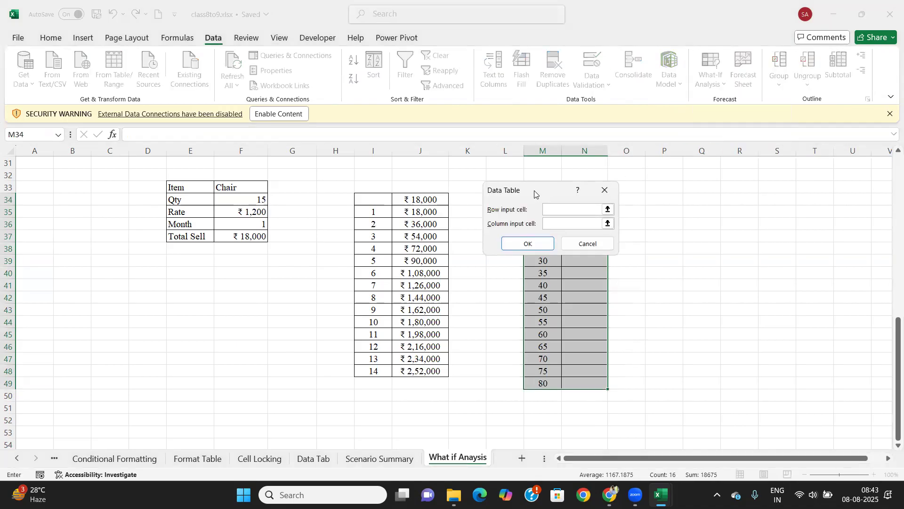
left_click_drag(536, 185, 607, 77)
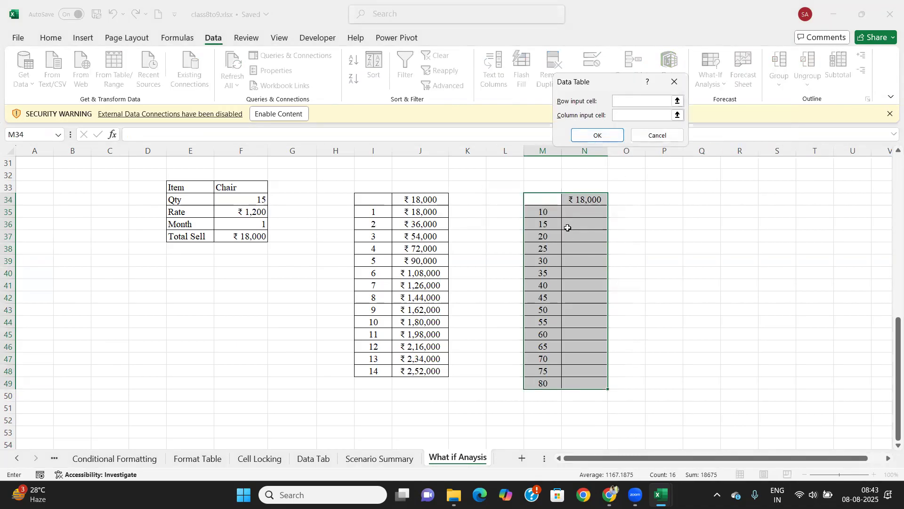
left_click(678, 115)
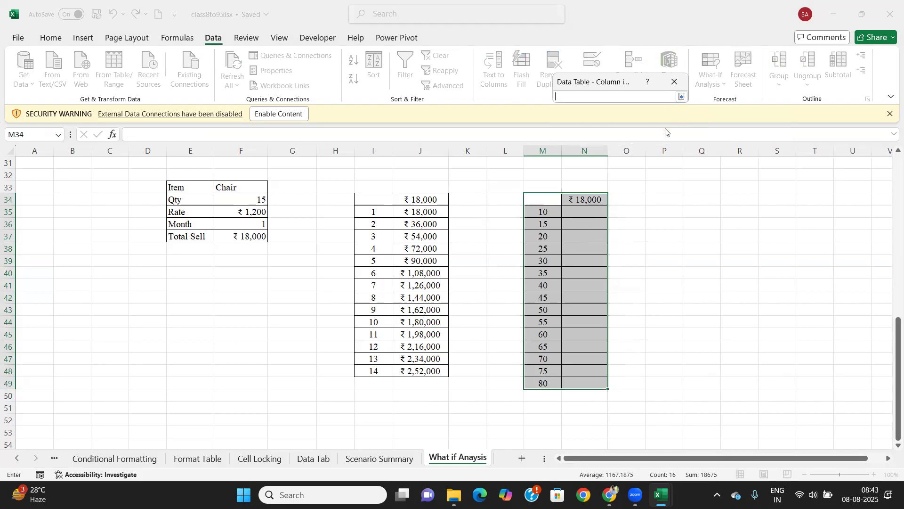
left_click(249, 200)
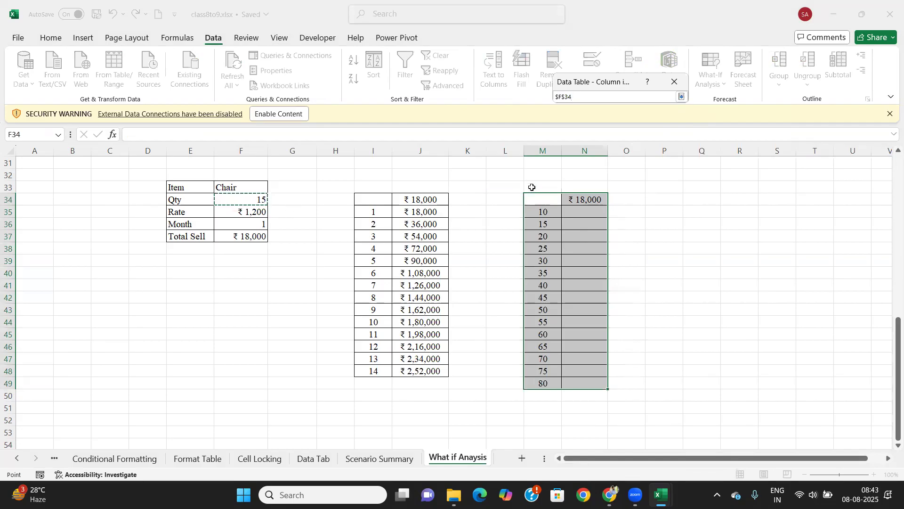
left_click(682, 96)
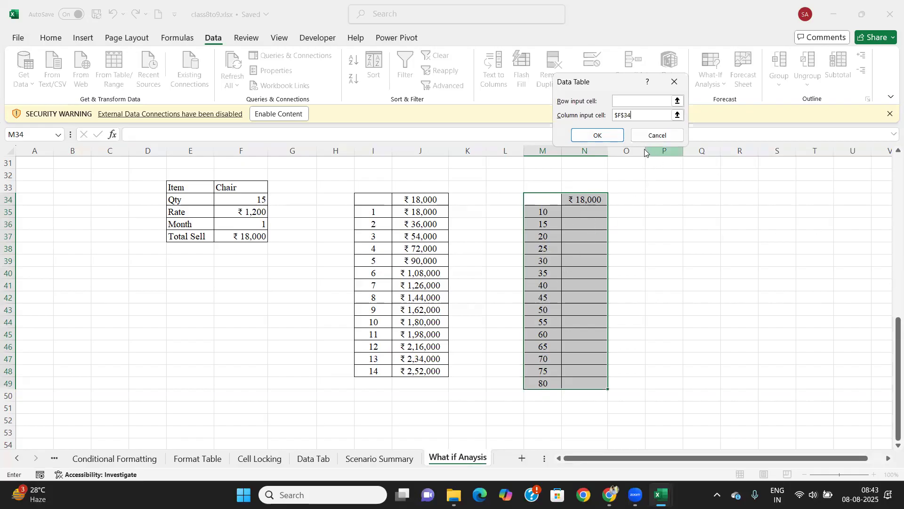
left_click(598, 136)
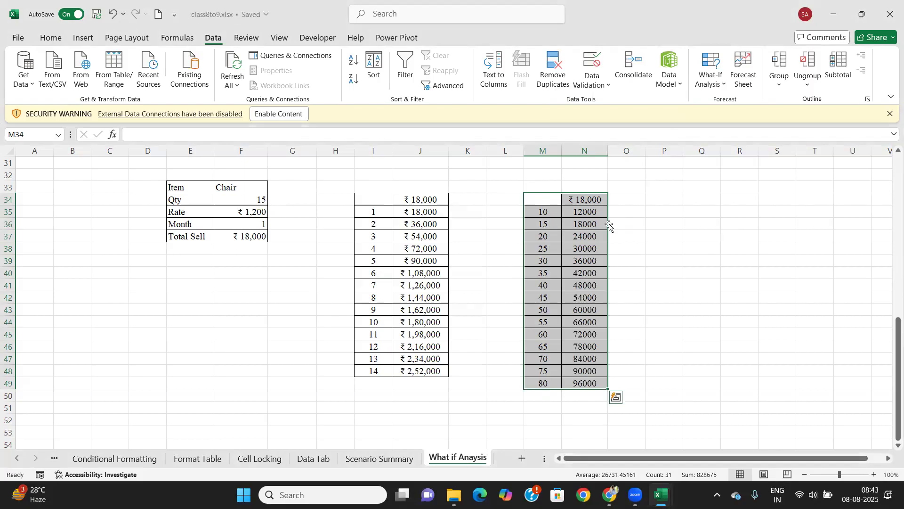
Format the quantity data table results in N35:N49 as Currency without decimal places.
left_click(588, 211)
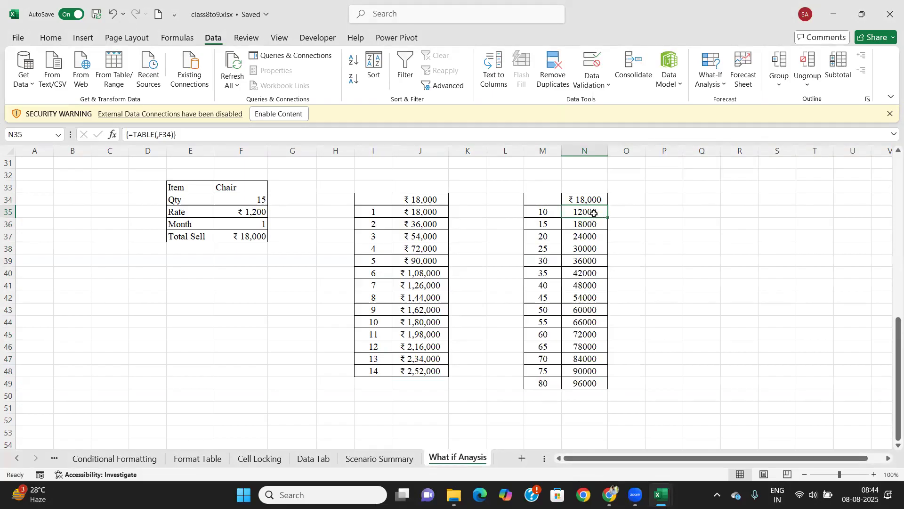
left_click_drag(595, 212, 598, 383)
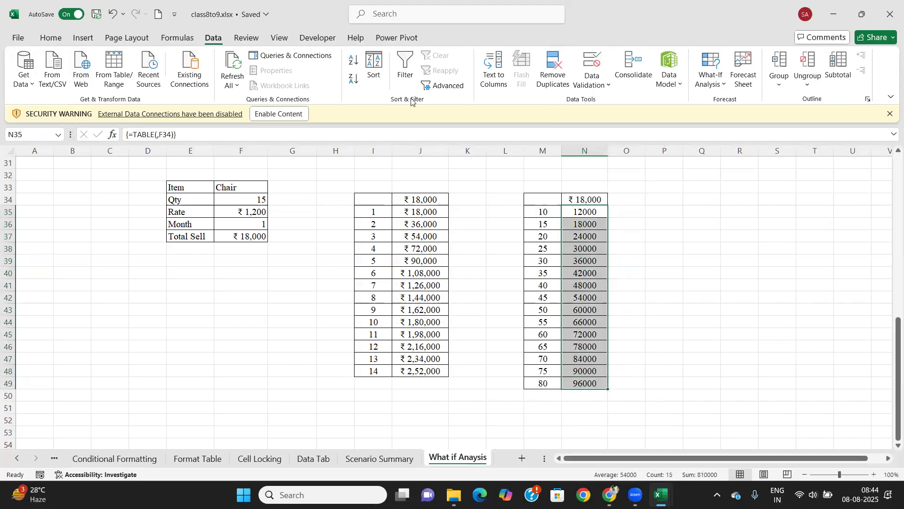
left_click(50, 38)
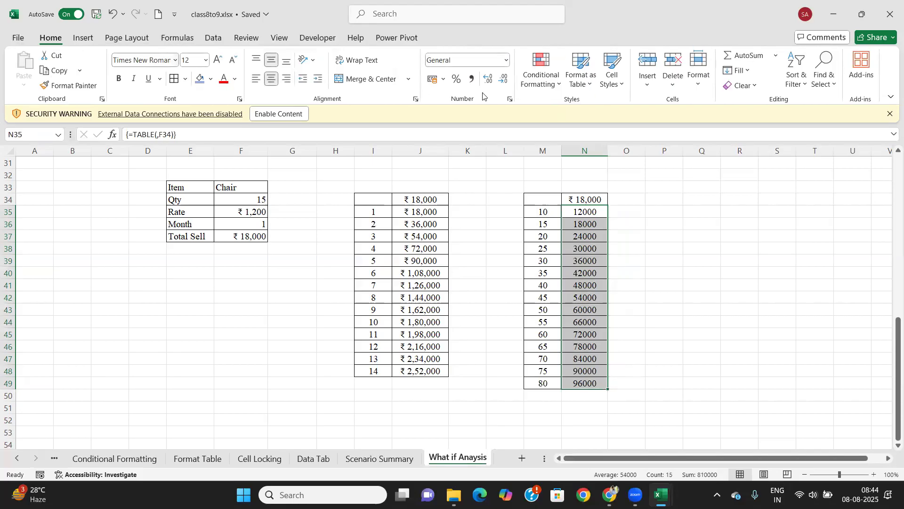
left_click(507, 61)
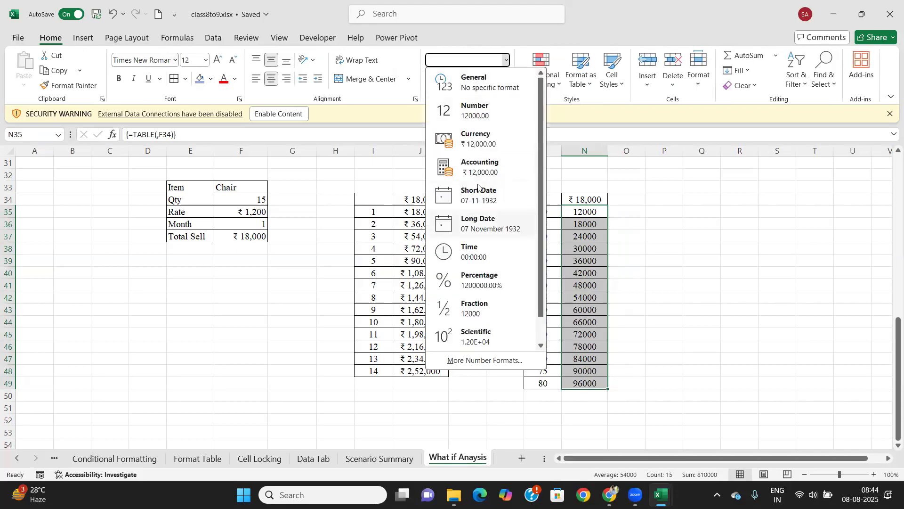
left_click(476, 139)
left_click(505, 85)
left_click(505, 84)
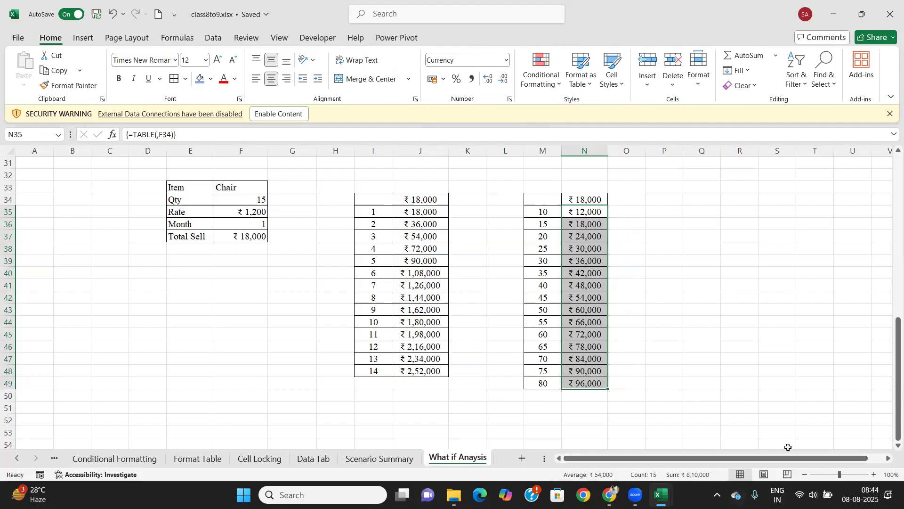
scroll(271, 292, "down", 2)
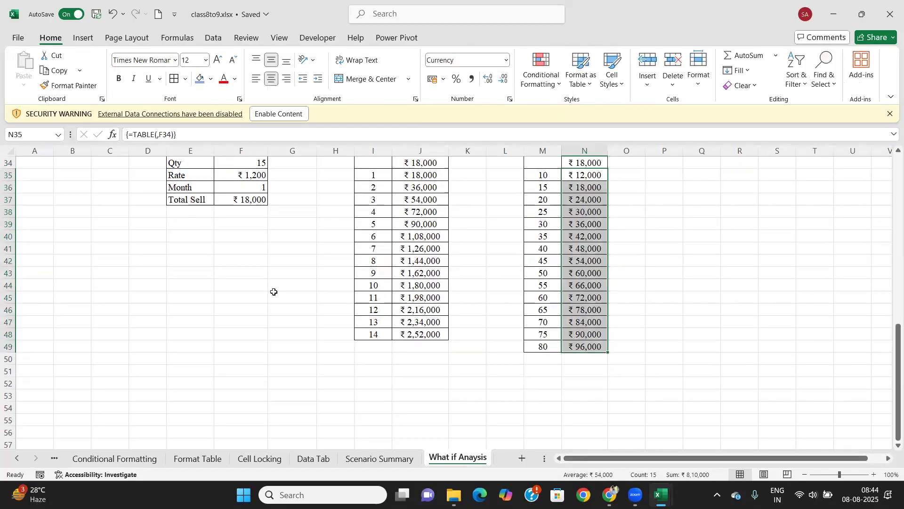
scroll(239, 299, "up", 4)
scroll(243, 296, "down", 3)
scroll(245, 296, "down", 3)
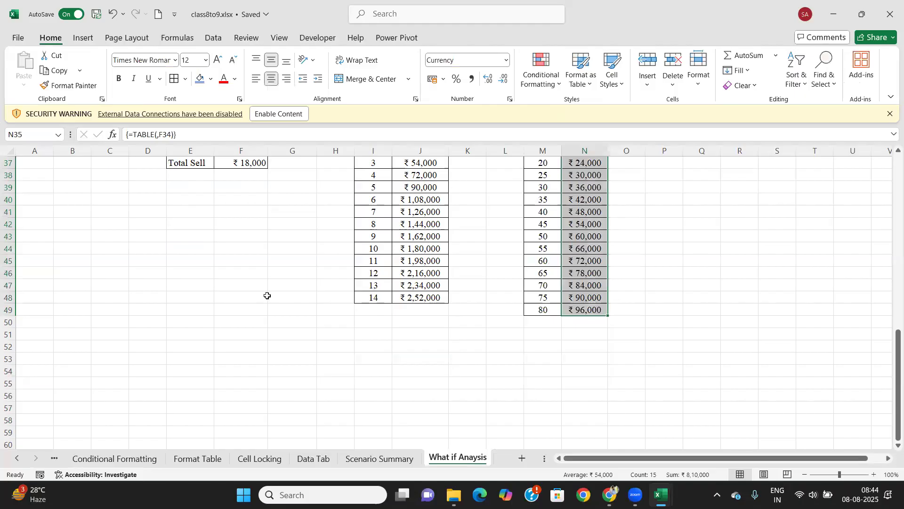
Enter the month numbers 1 to 12 down cells H53:H64 as a filled series.
left_click(236, 285)
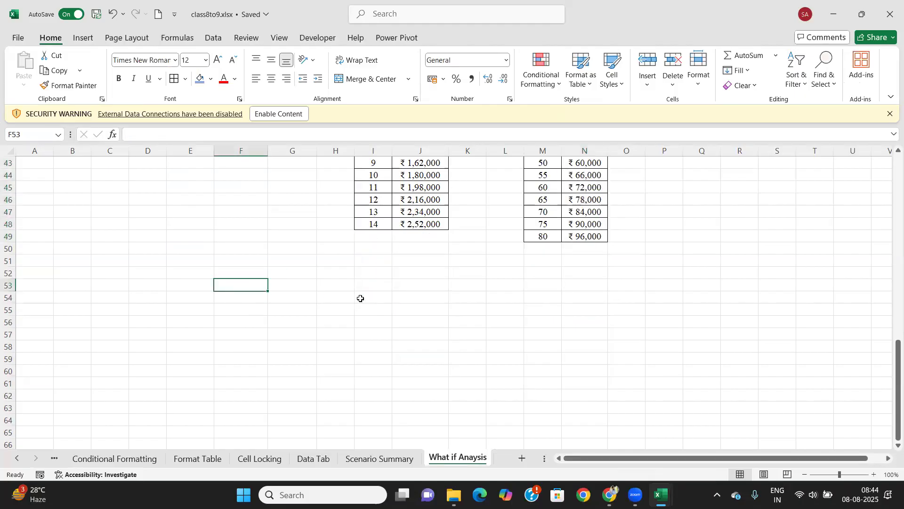
left_click(340, 285)
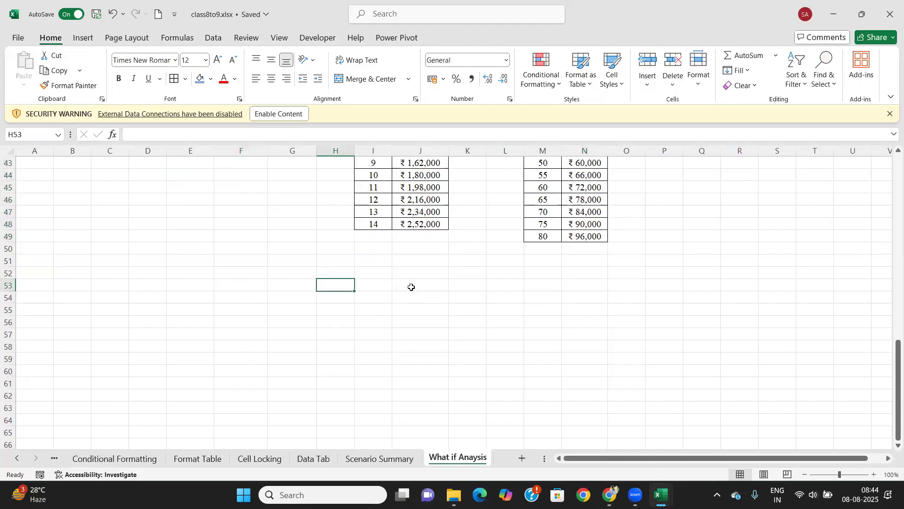
type("1")
key("Return")
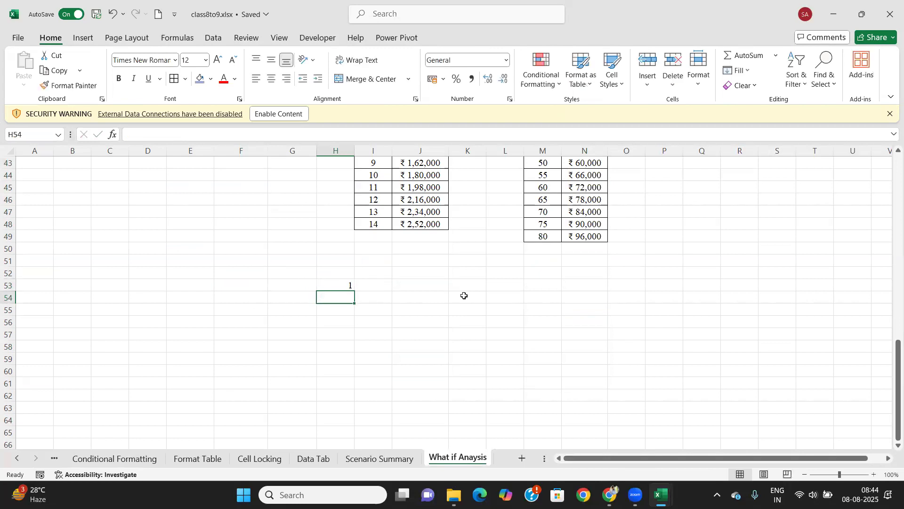
type("2")
key("Return")
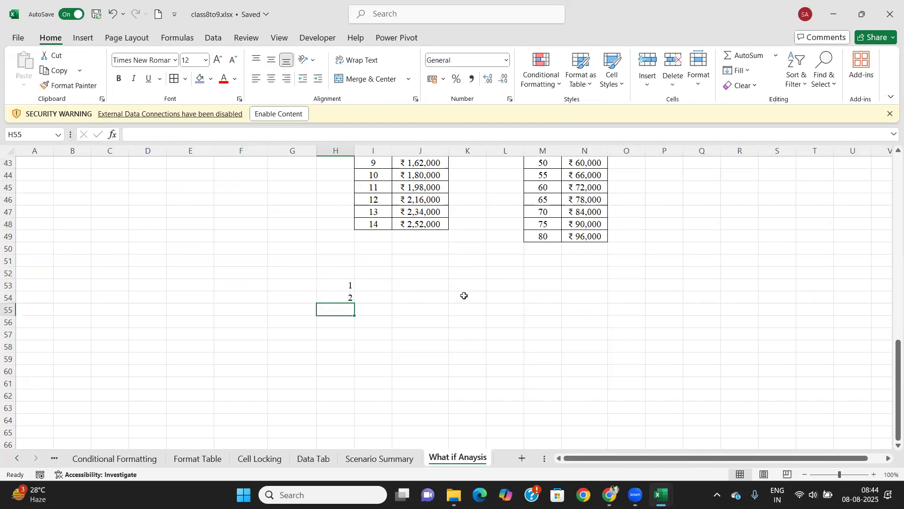
left_click_drag(343, 285, 357, 421)
Enter the quantities 5 to 50 in steps of 5 across cells I52:R52 as a filled series.
left_click(379, 274)
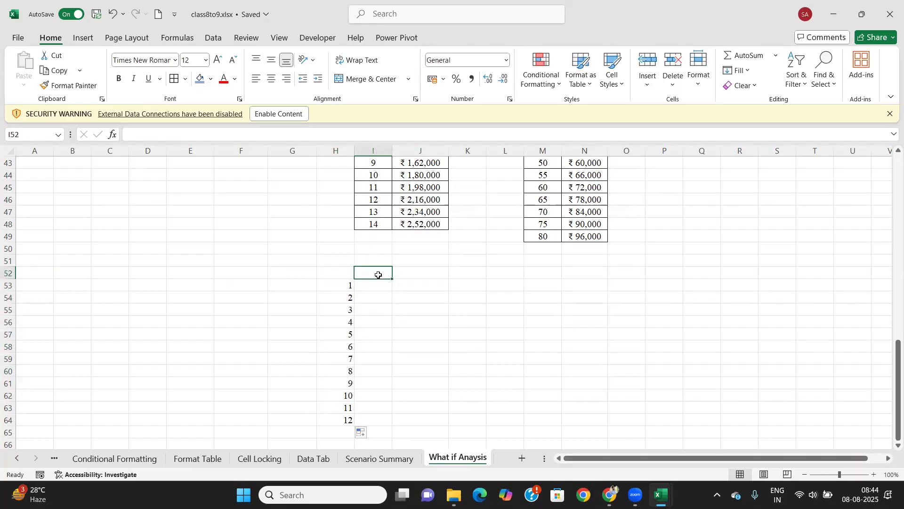
type("5")
key("Tab")
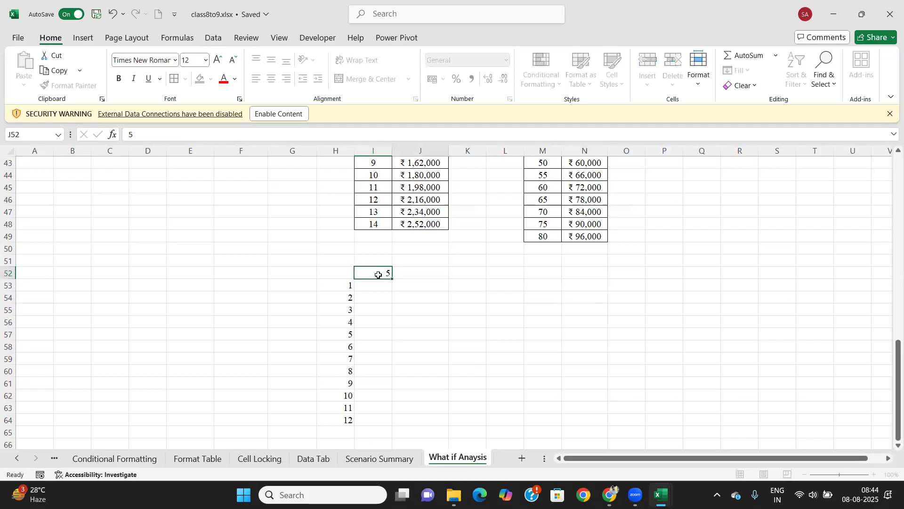
type("10")
key("Tab")
left_click_drag(379, 272, 751, 284)
Center the contents of H52:R64 horizontally and vertically and apply borders to all its cells.
scroll(751, 284, "down", 2)
left_click_drag(331, 196, 729, 343)
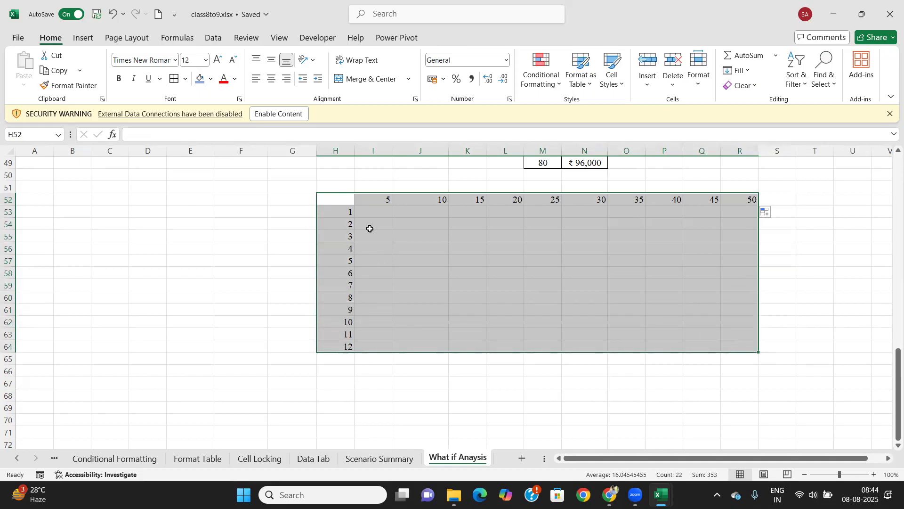
left_click(272, 79)
left_click(271, 58)
left_click(174, 79)
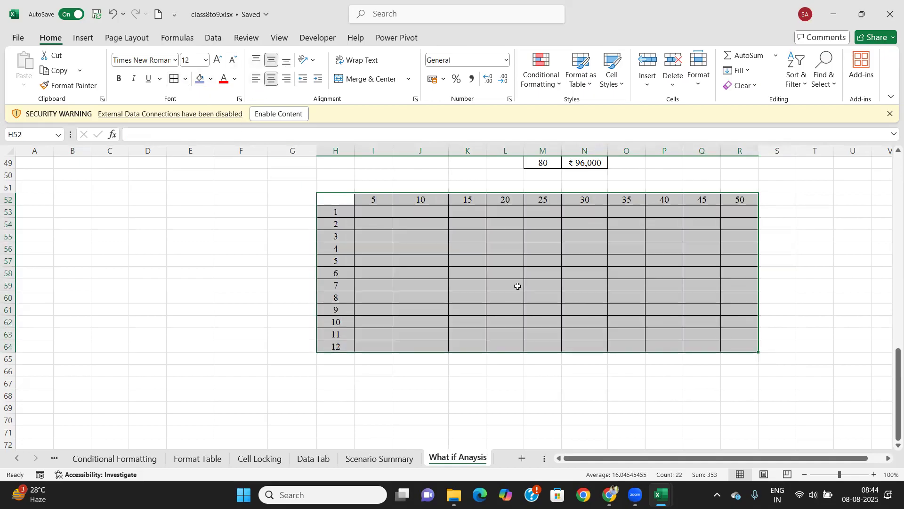
Copy the Total Sell formula from F37 into the grid's corner cell H52.
scroll(516, 281, "up", 7)
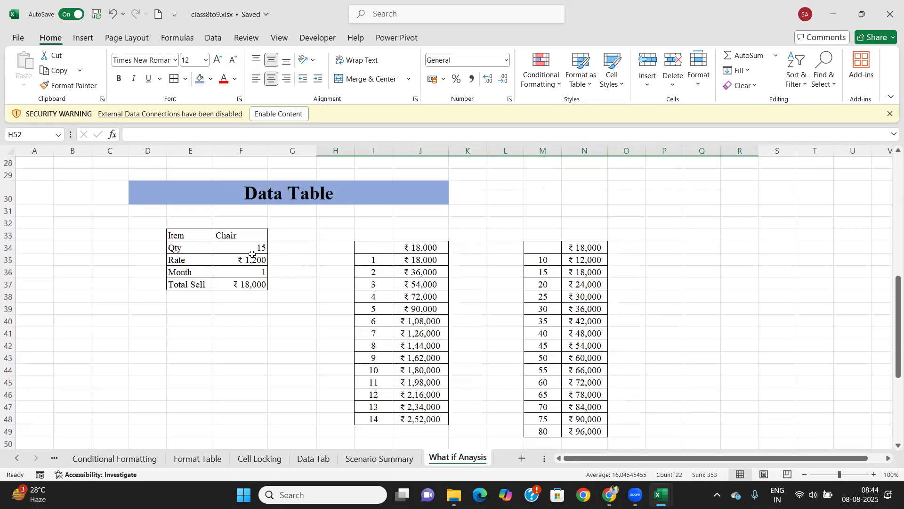
left_click(226, 283)
key("ctrl+c")
scroll(278, 296, "down", 4)
left_click(341, 308)
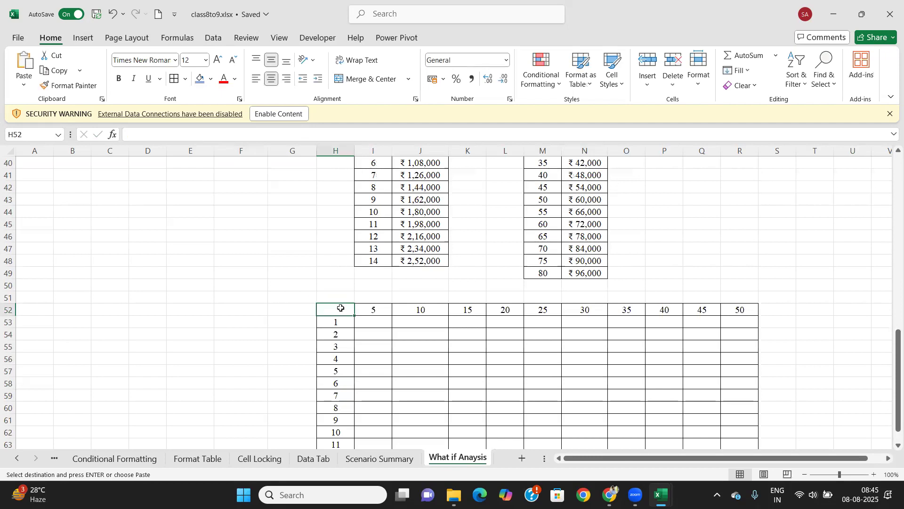
key("ctrl+v")
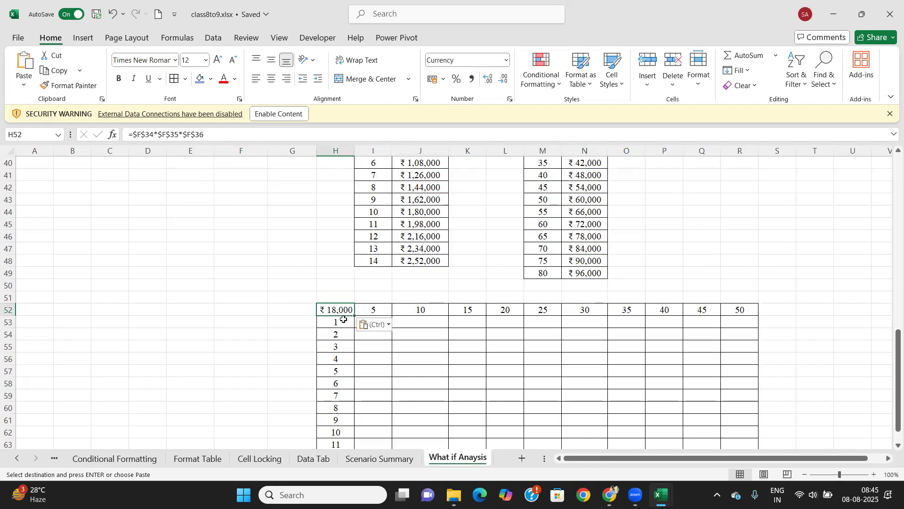
Start a What-If data table on H52:R64 with the Qty cell F34 as the row input cell.
scroll(343, 319, "up", 5)
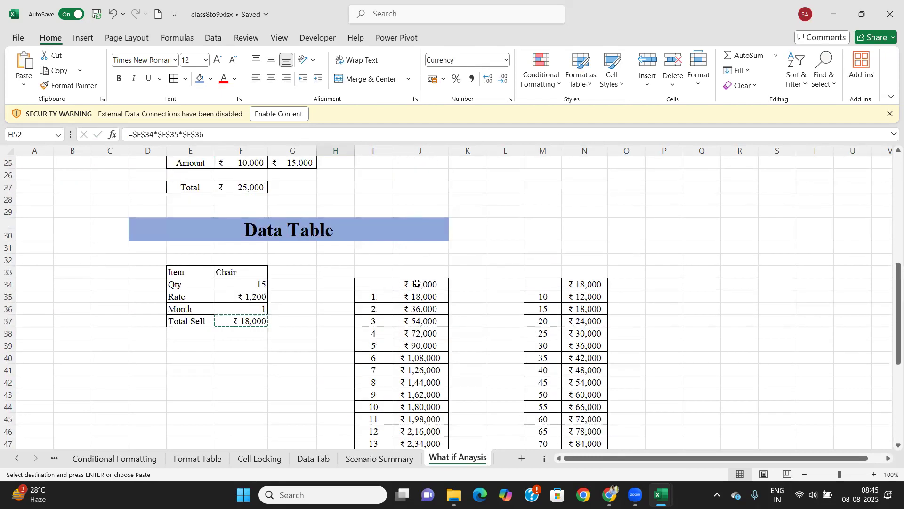
scroll(417, 283, "down", 6)
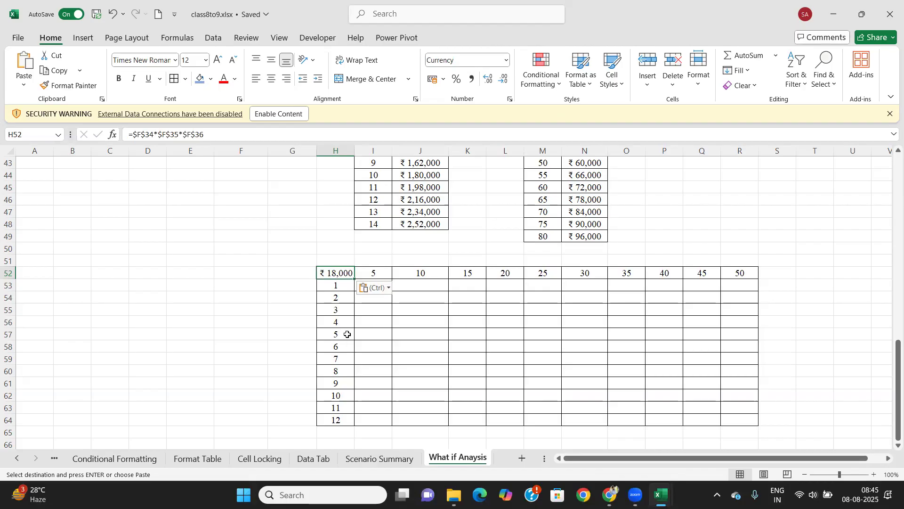
left_click(414, 360)
left_click_drag(335, 273, 730, 421)
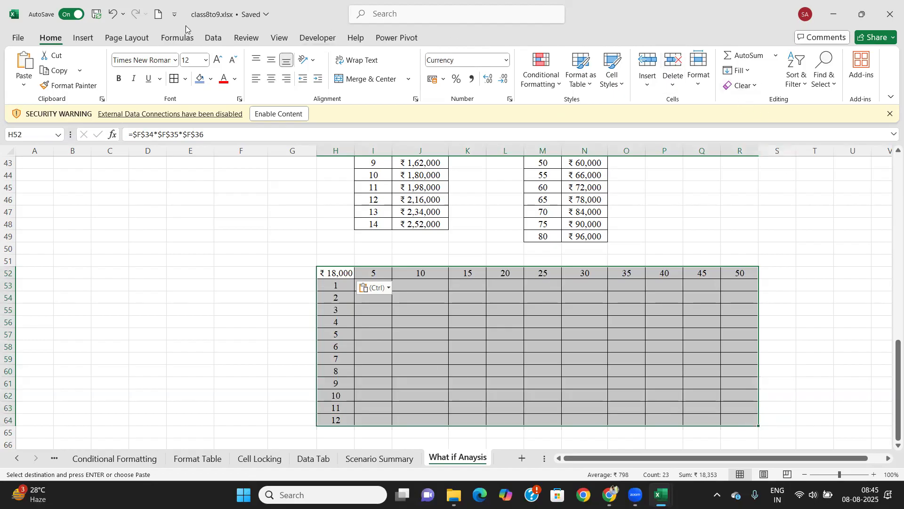
left_click(214, 38)
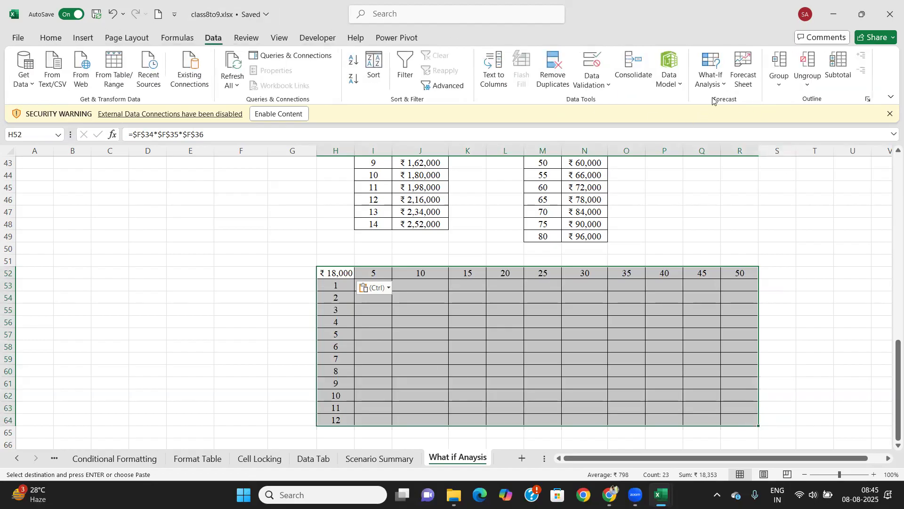
left_click(711, 70)
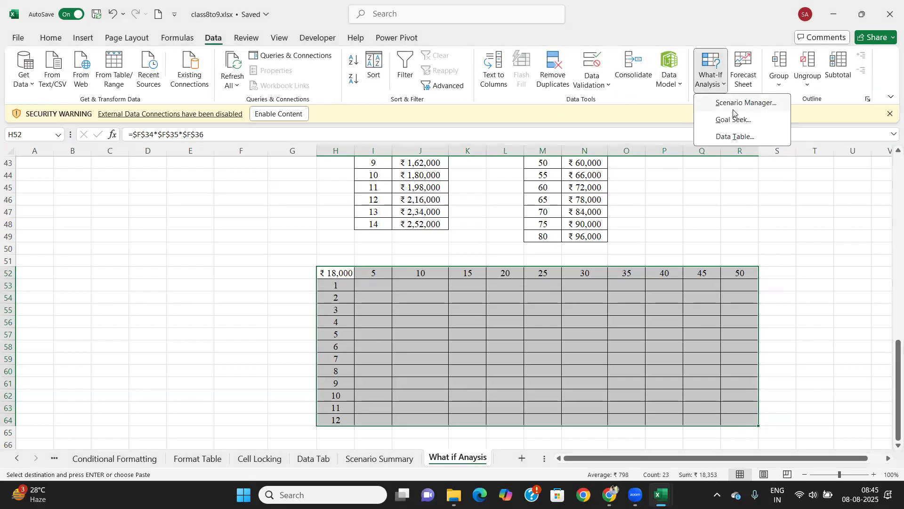
left_click(736, 137)
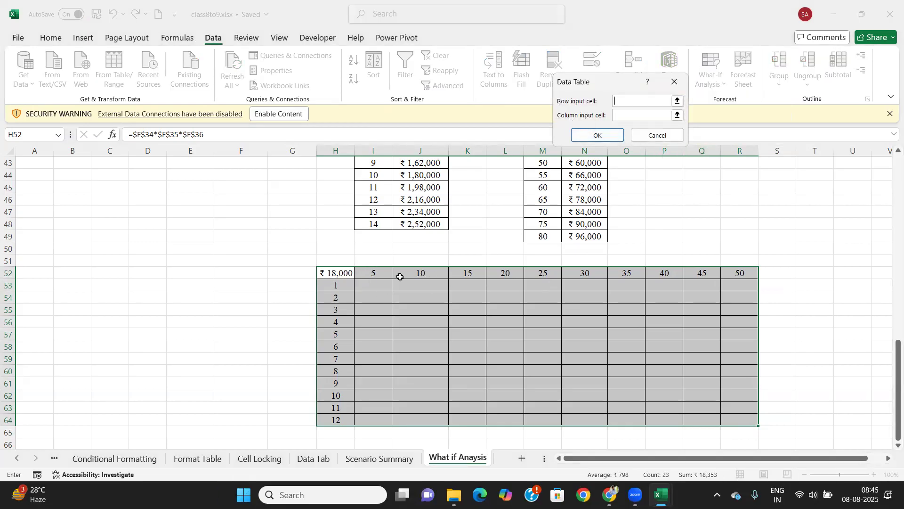
left_click(677, 100)
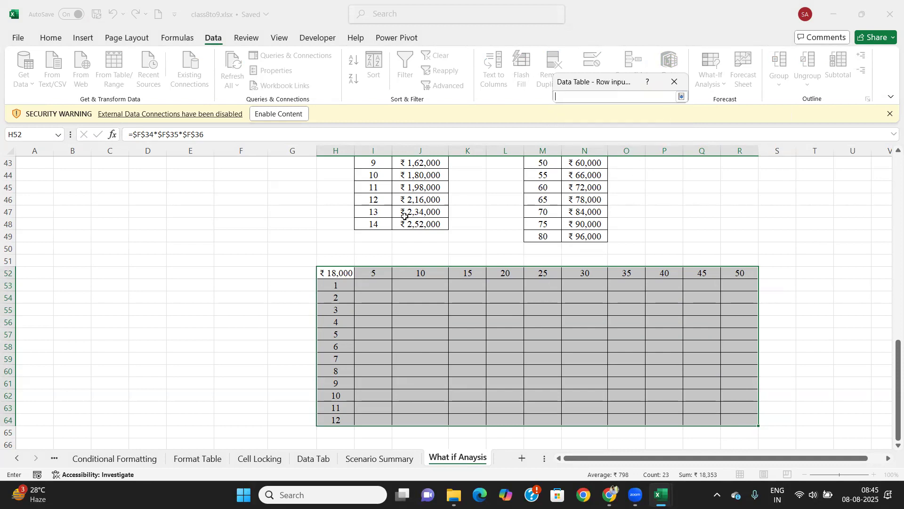
scroll(404, 217, "up", 4)
left_click(239, 198)
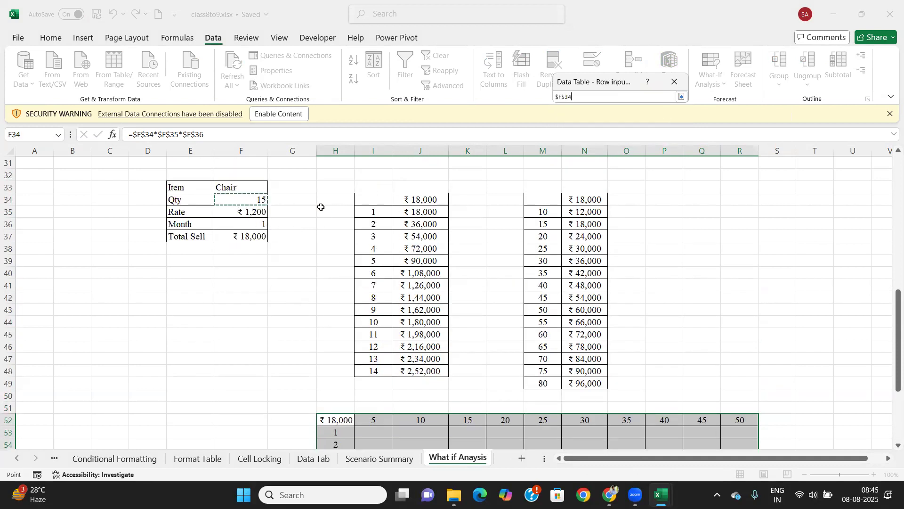
scroll(321, 207, "down", 4)
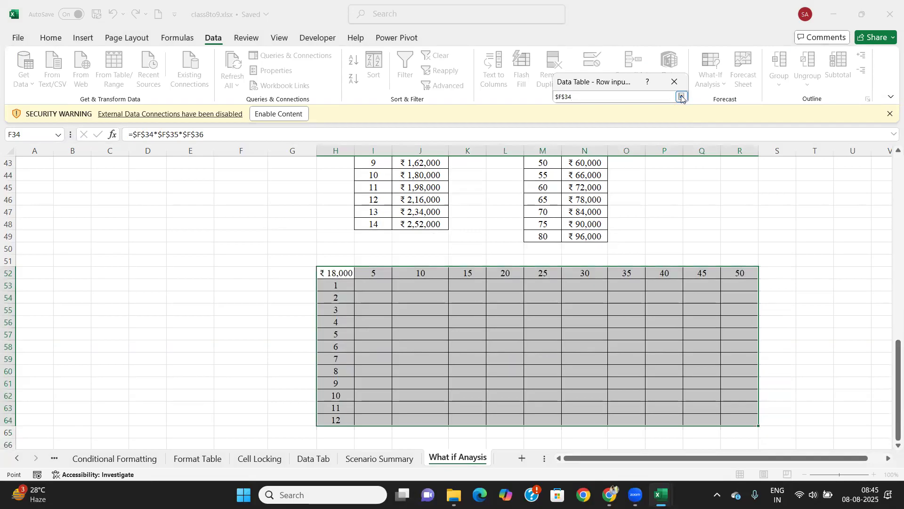
left_click(682, 97)
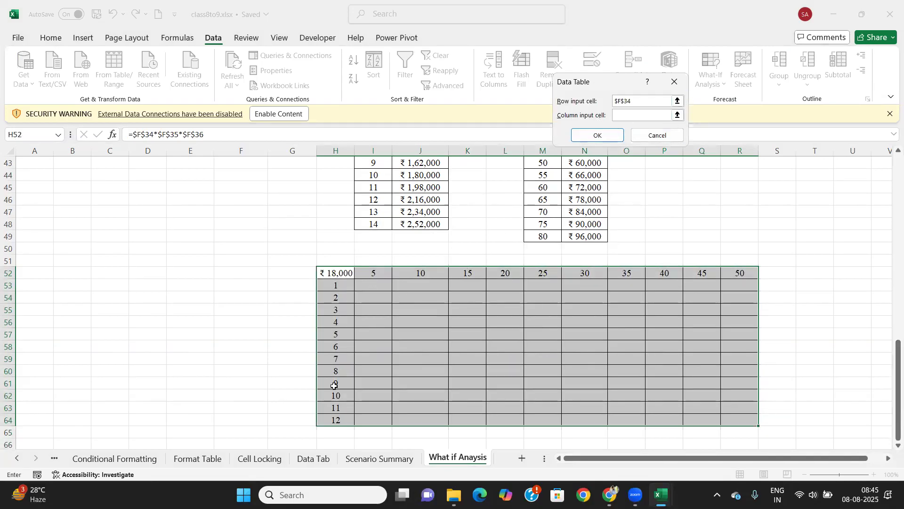
Set the Month cell F36 as the column input cell and create the two-variable data table.
left_click(678, 115)
scroll(287, 226, "up", 5)
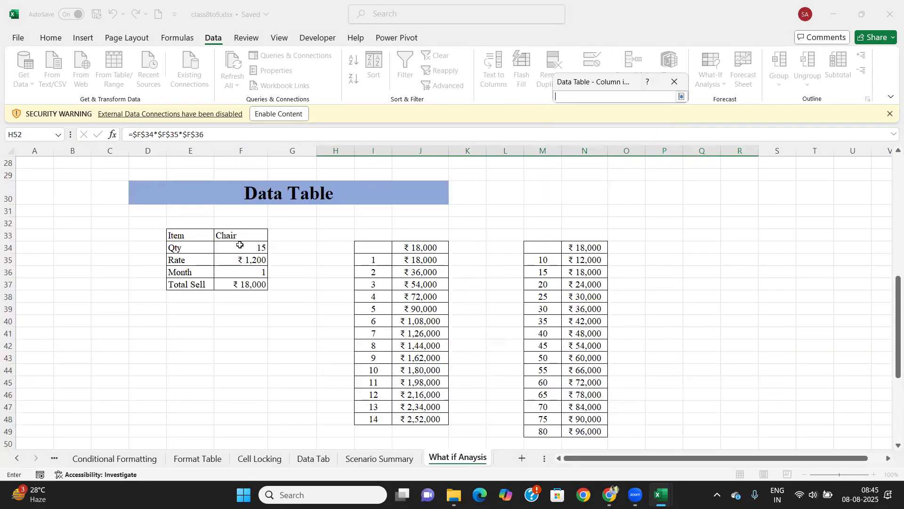
left_click(238, 271)
scroll(284, 273, "down", 5)
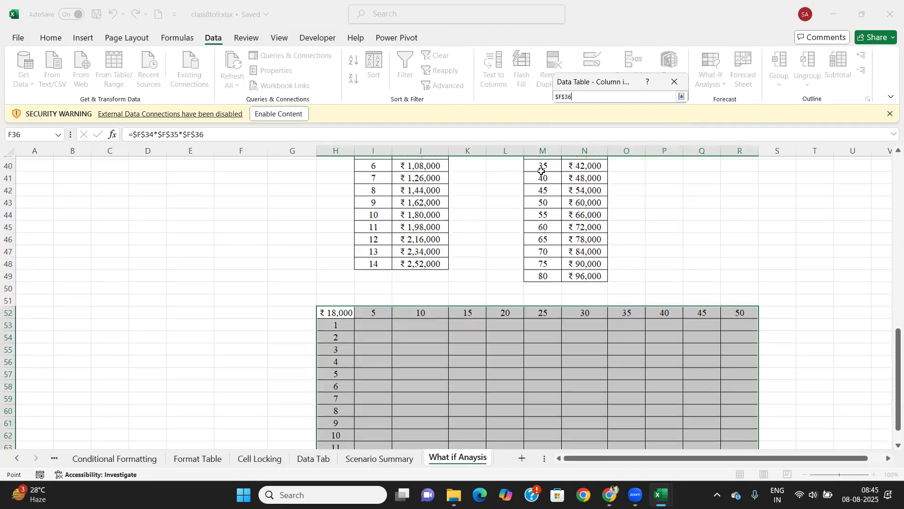
scroll(660, 129, "down", 1)
left_click(681, 97)
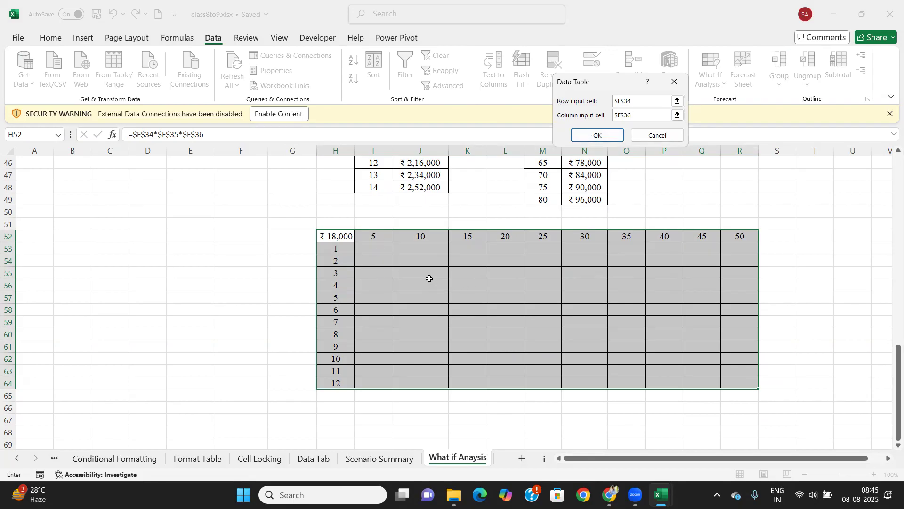
left_click(596, 135)
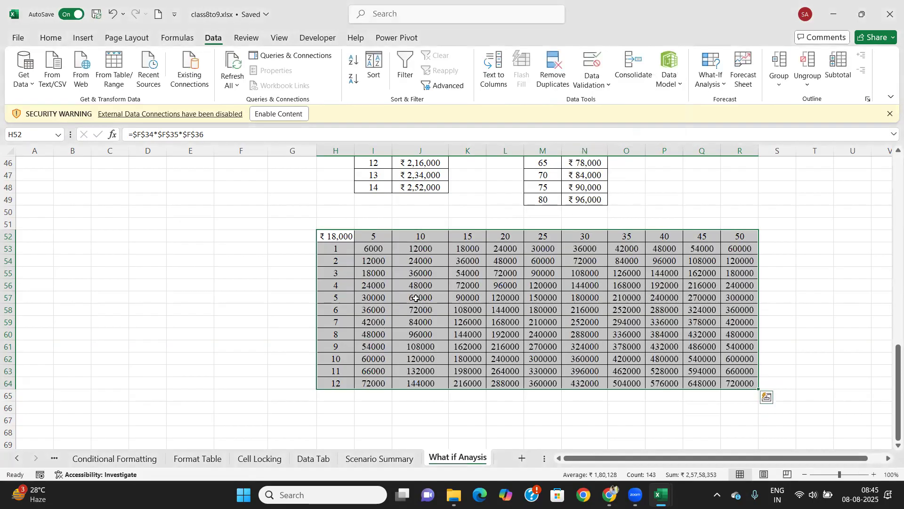
Format the two-variable data table results in I53:R64 as Currency without decimal places.
left_click(372, 260)
left_click_drag(372, 248, 585, 273)
left_click_drag(659, 300, 740, 384)
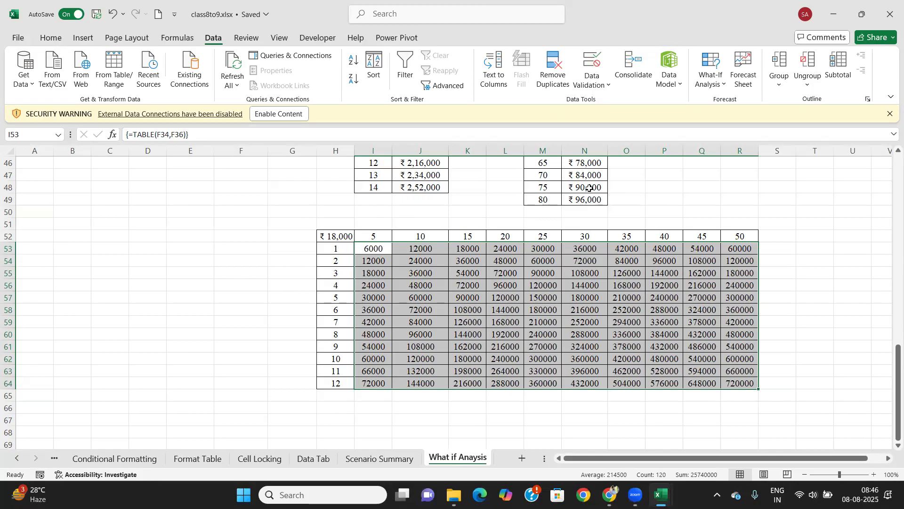
left_click(50, 38)
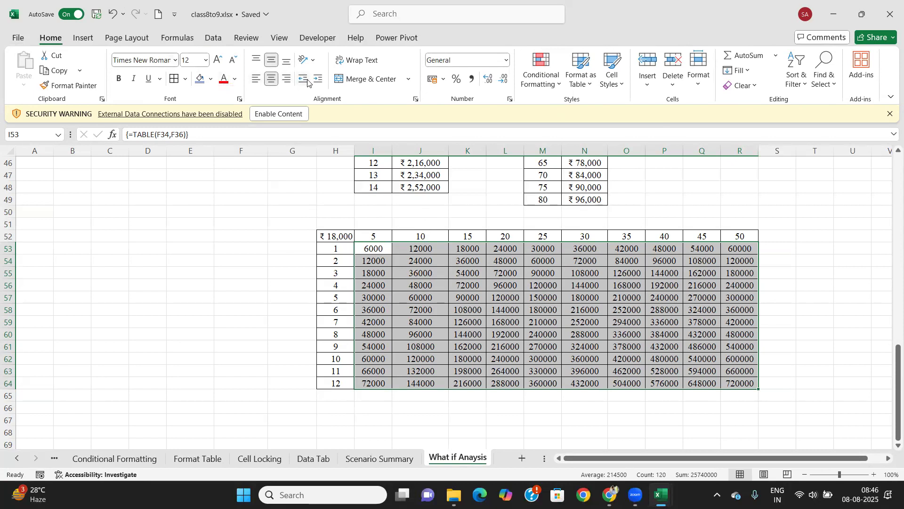
left_click(503, 65)
left_click(481, 133)
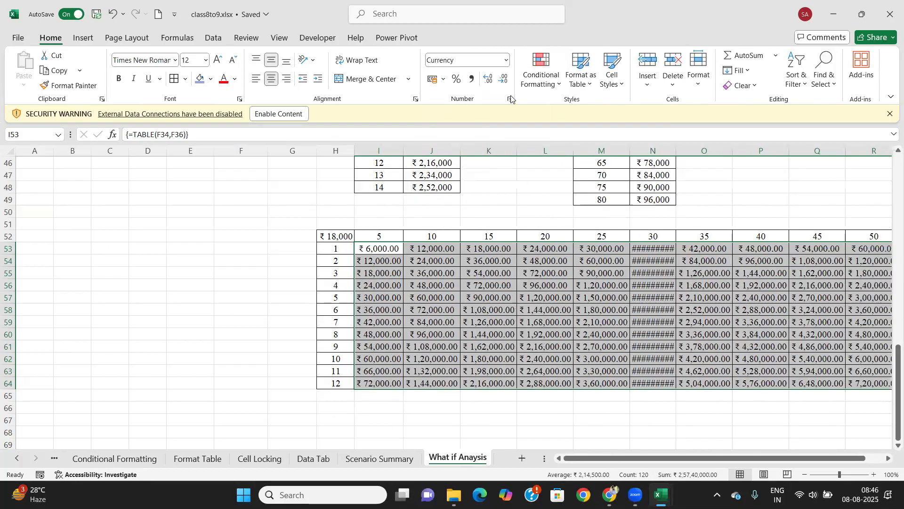
left_click(505, 80)
left_click(505, 80)
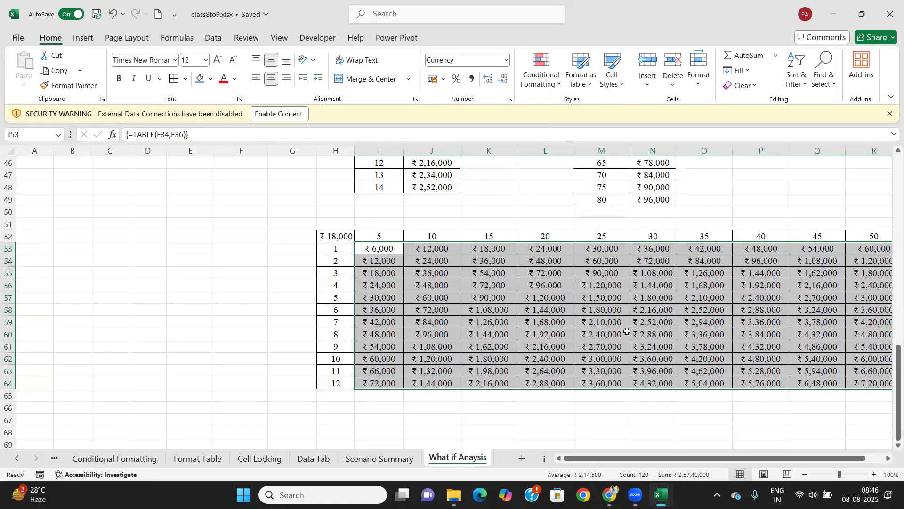
Review the finished data tables, the Scenario Manager and Goal Seek sections, and the list of What-If Analysis tools.
left_click_drag(728, 460, 801, 460)
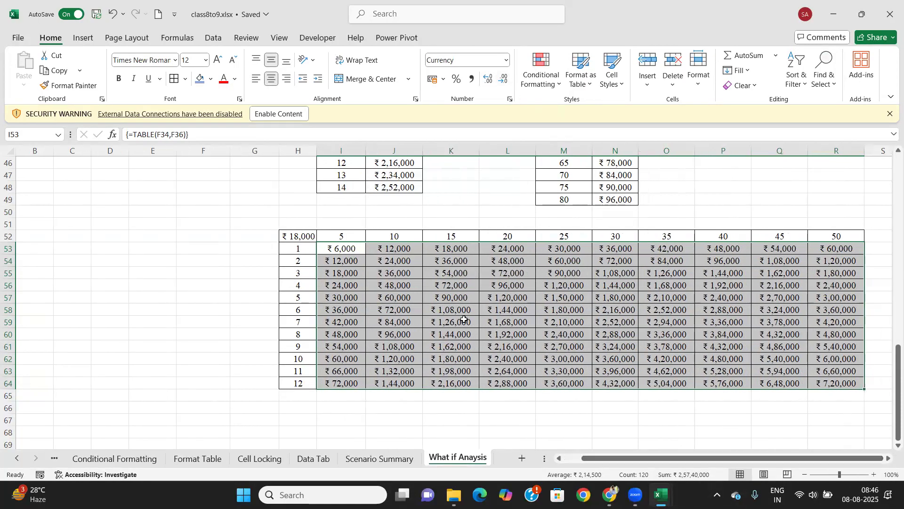
scroll(377, 221, "up", 12)
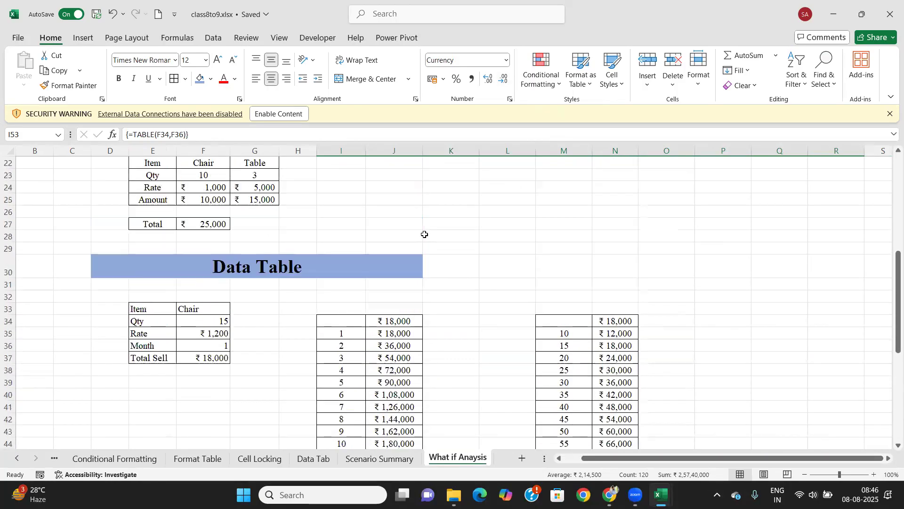
scroll(421, 234, "up", 3)
scroll(421, 234, "down", 4)
scroll(421, 233, "up", 4)
scroll(282, 240, "down", 2)
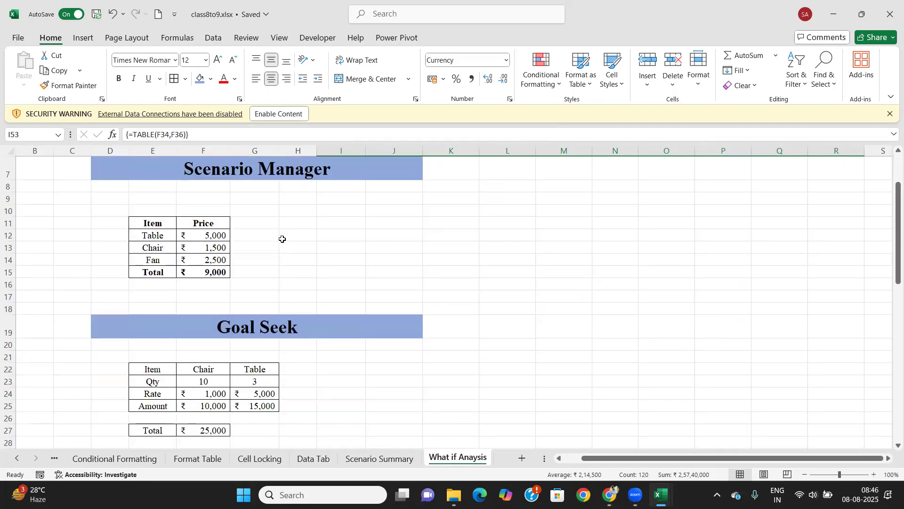
left_click(213, 37)
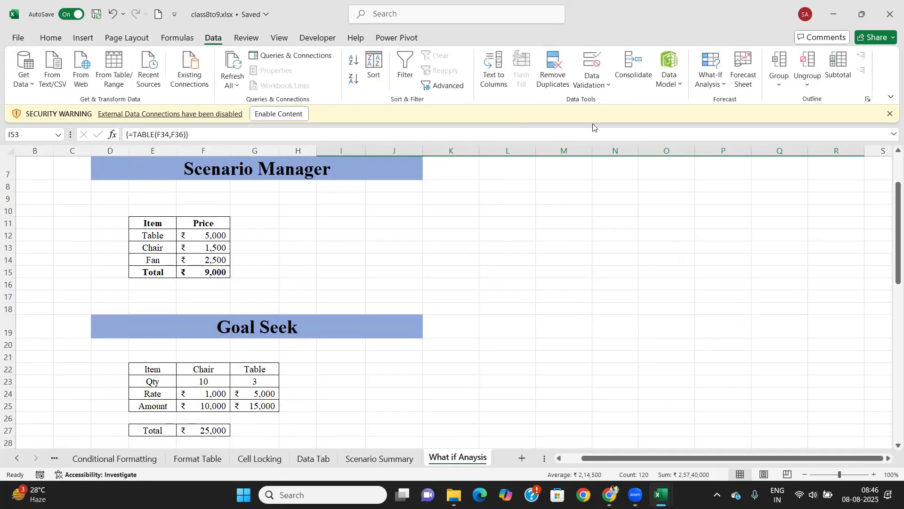
left_click(723, 84)
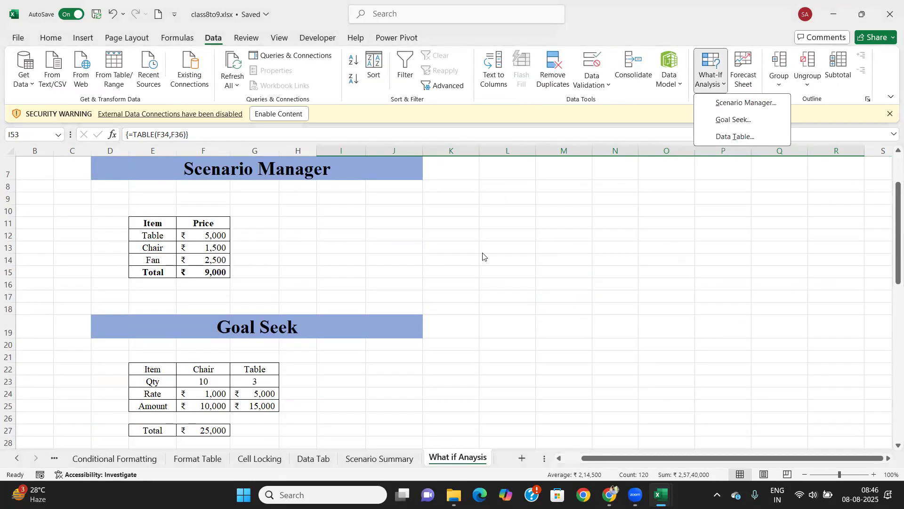
scroll(333, 241, "down", 12)
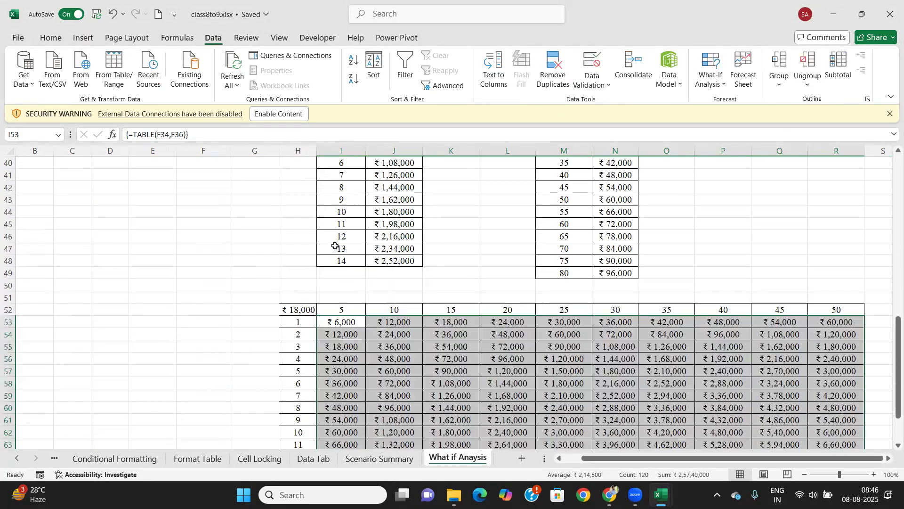
scroll(335, 245, "up", 8)
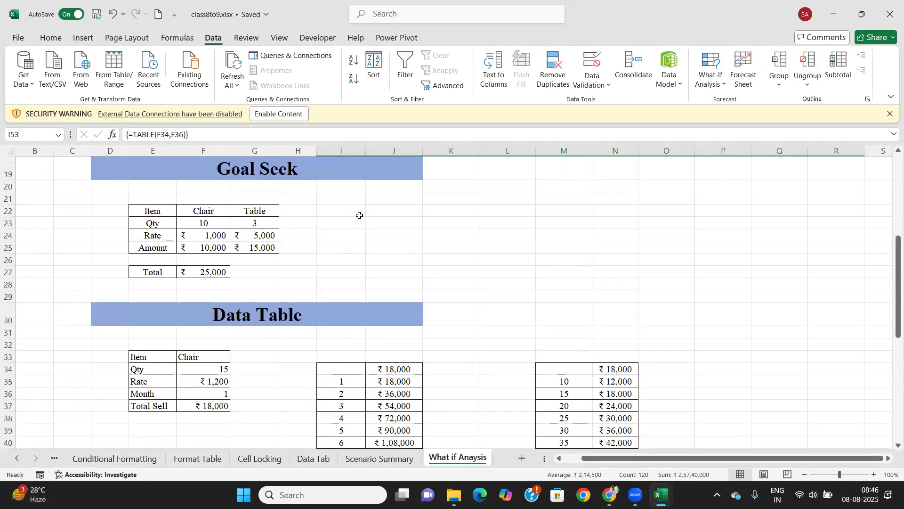
scroll(355, 234, "up", 4)
scroll(355, 234, "up", 2)
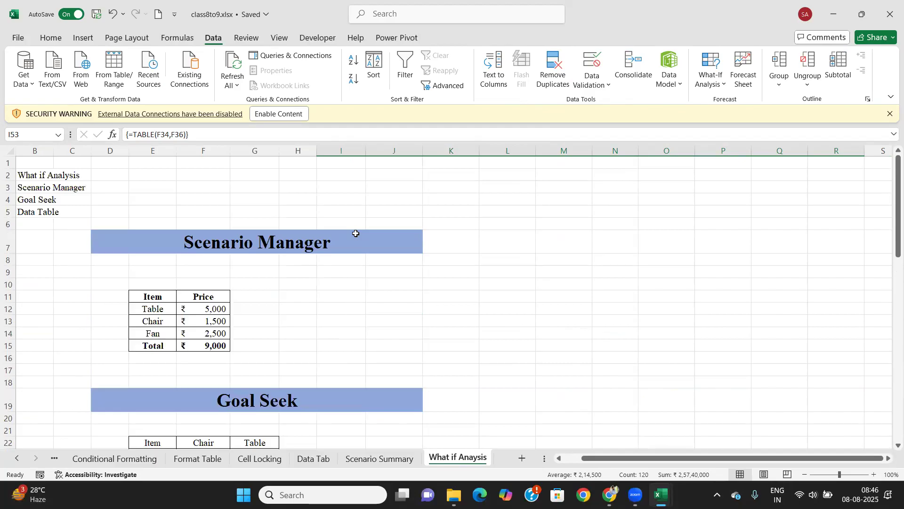
left_click_drag(644, 463, 626, 464)
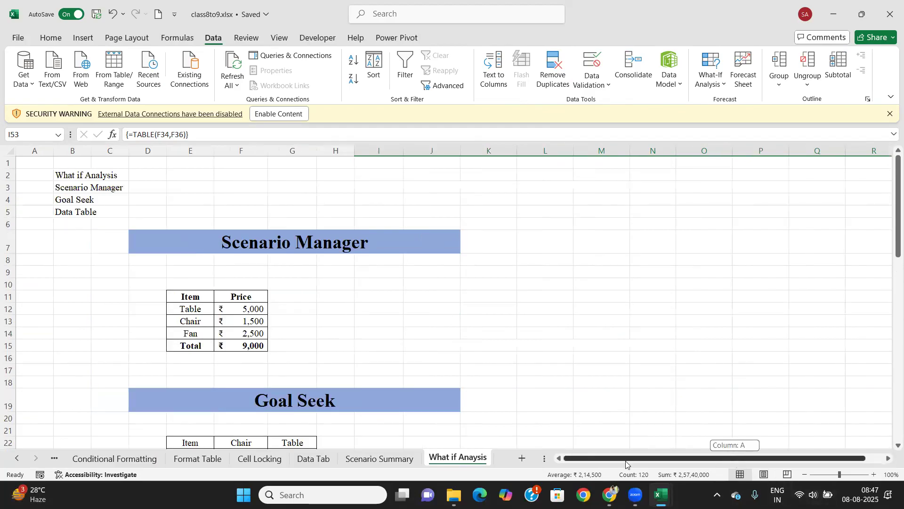
scroll(437, 327, "down", 2)
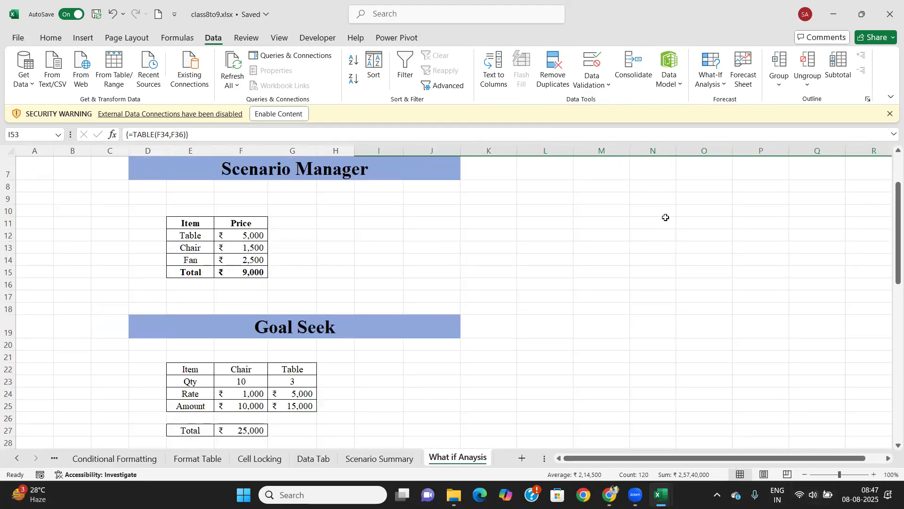